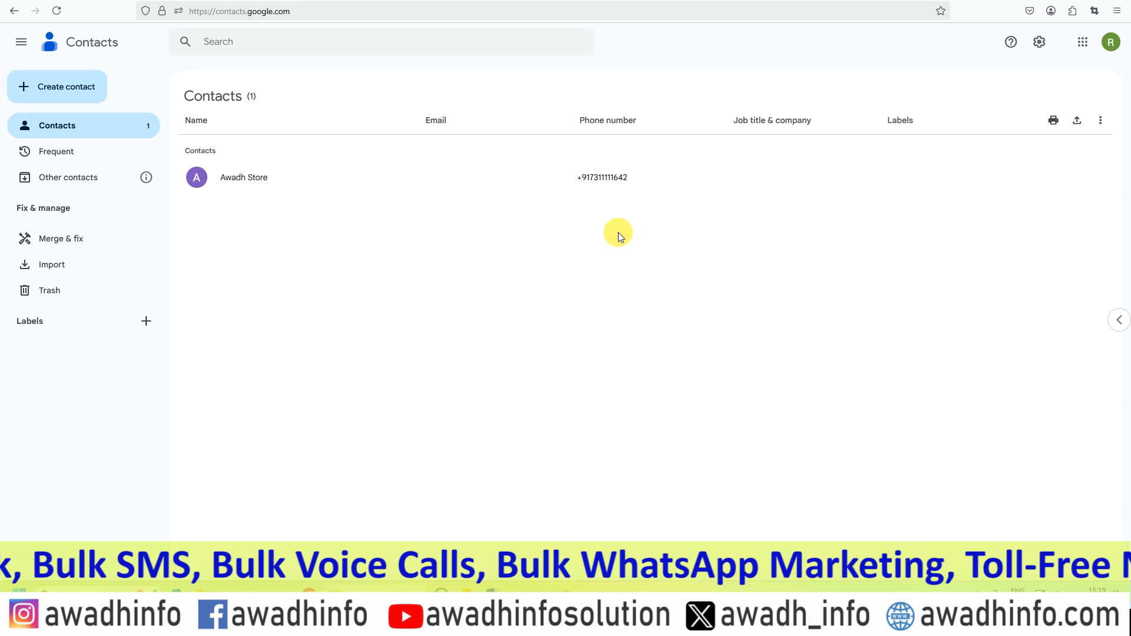
Export all contacts in Google CSV format and open the downloaded contacts.csv in Excel.
left_click(1076, 119)
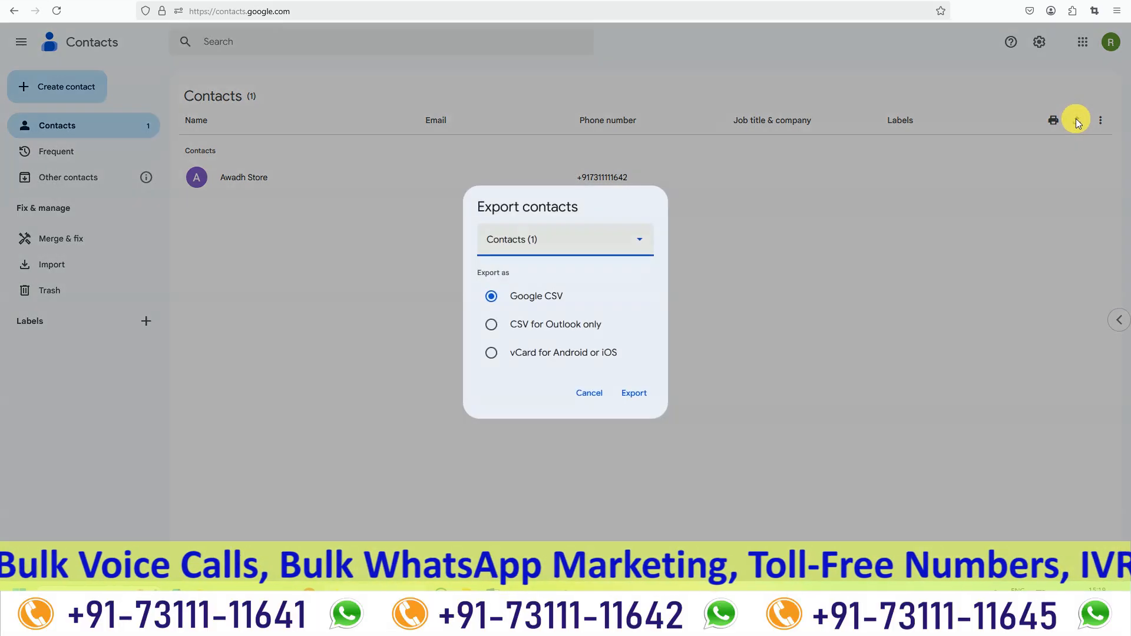
left_click(637, 397)
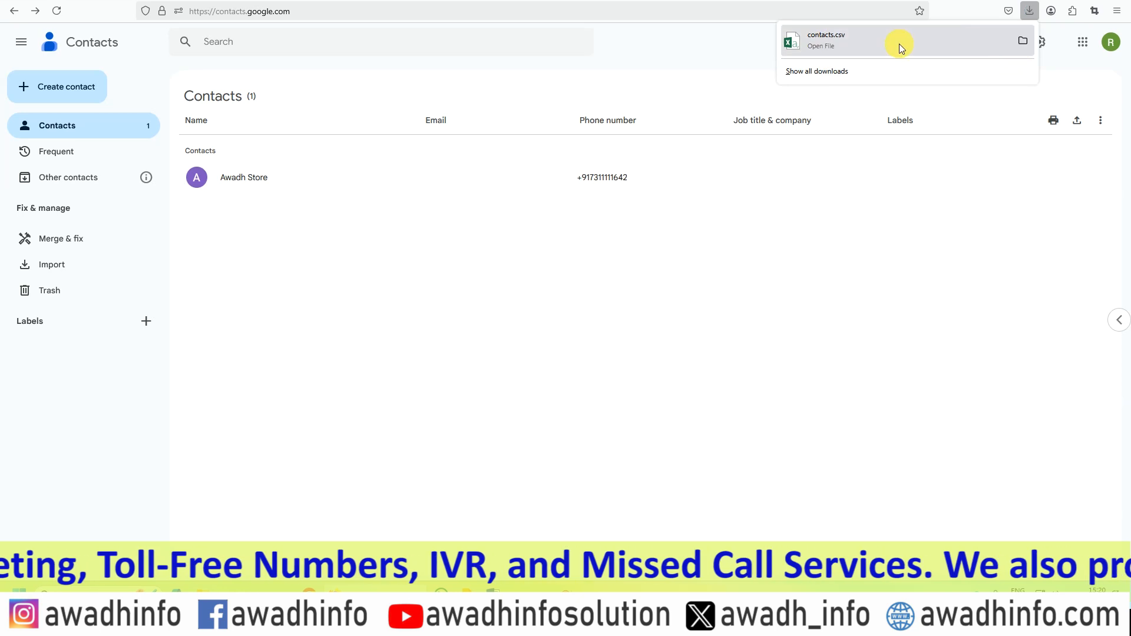
left_click(822, 45)
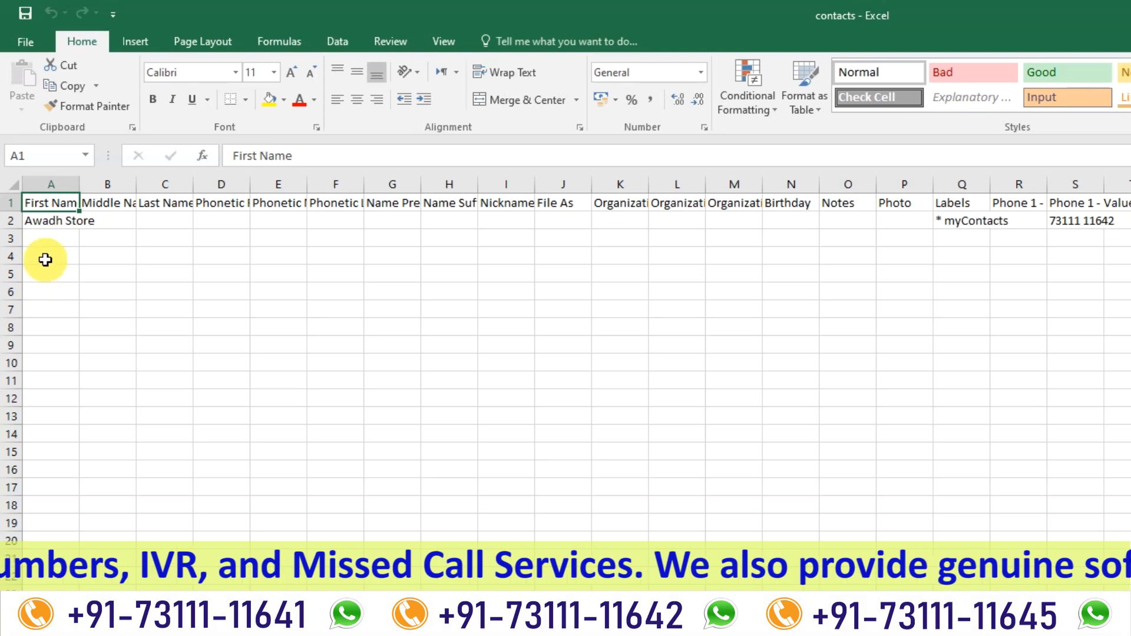
Examine the First Name, Labels and Phone 1 - Value columns of the exported contact in the contacts file.
left_click(39, 222)
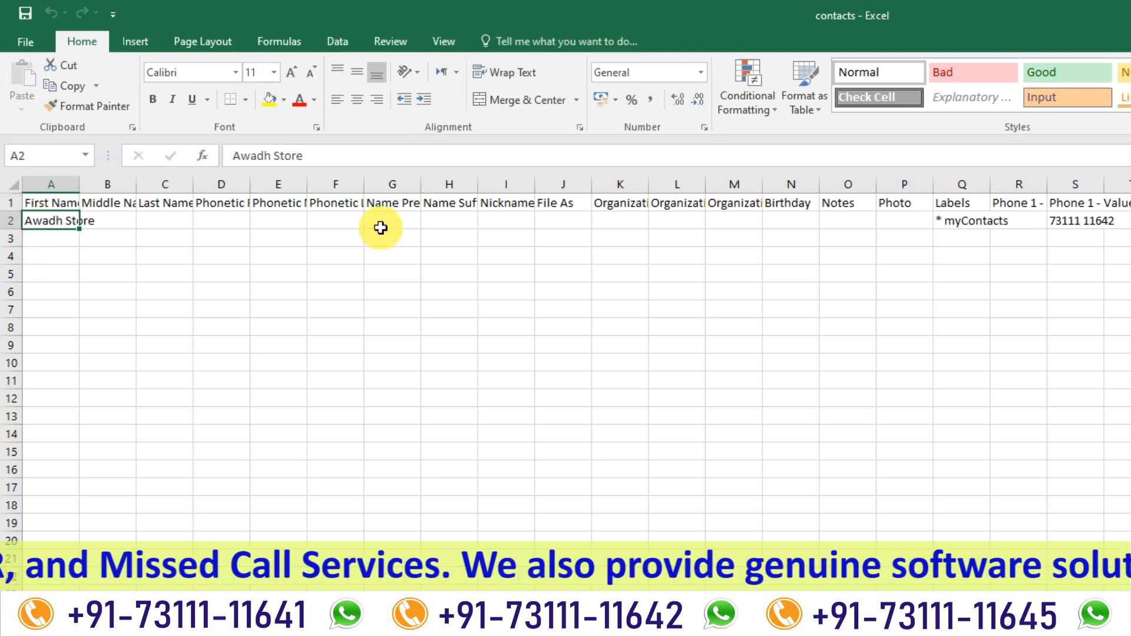
left_click(969, 206)
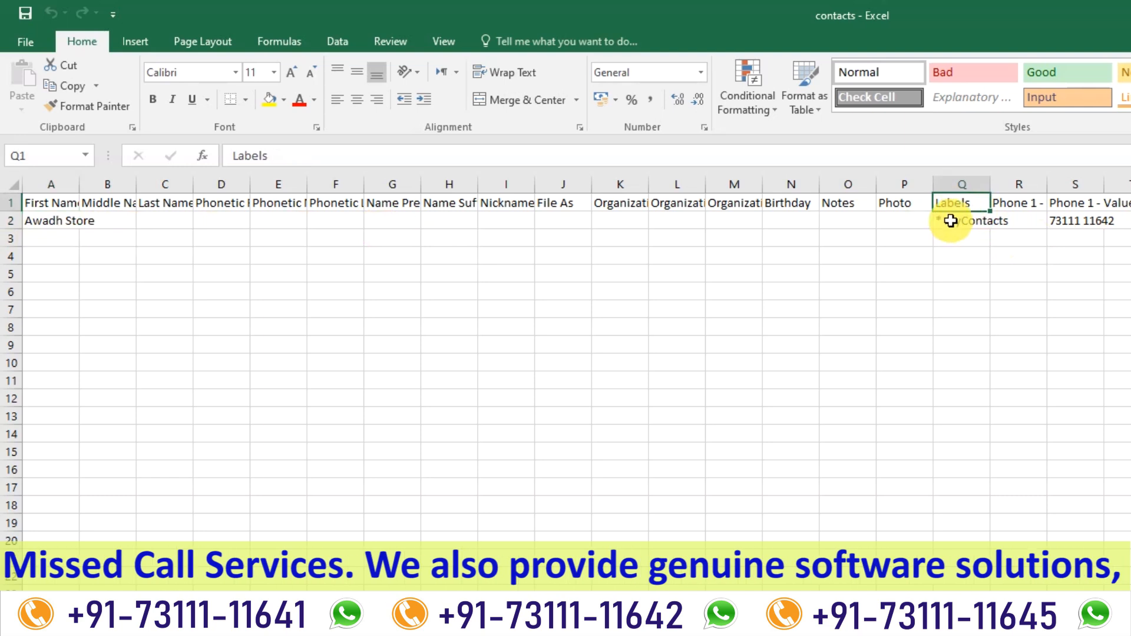
left_click(950, 221)
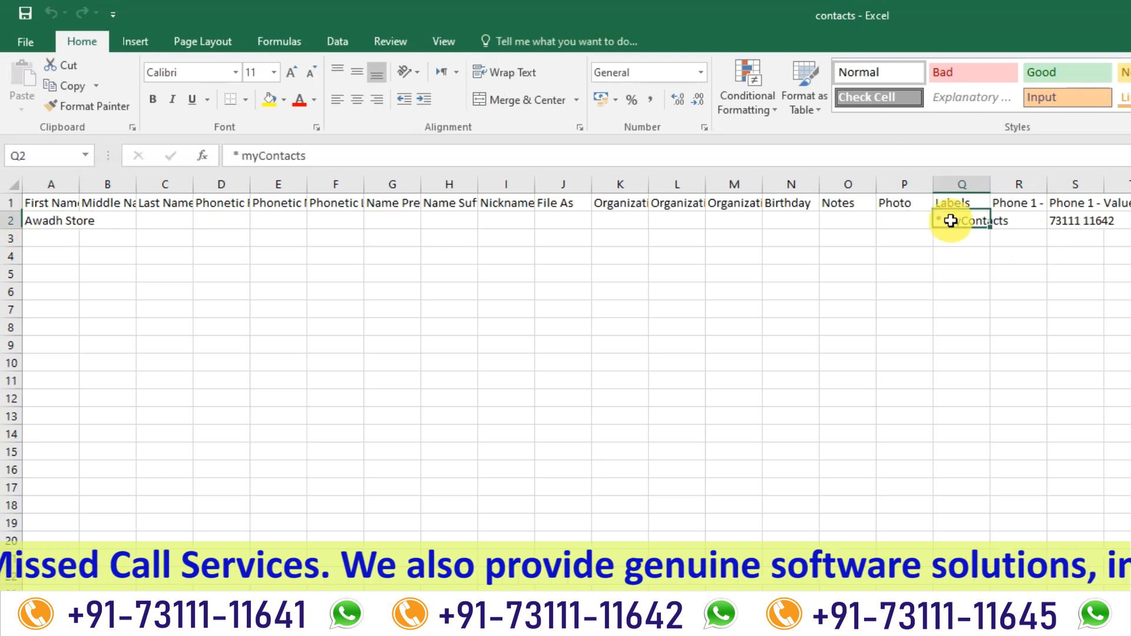
left_click(1069, 205)
left_click(1072, 223)
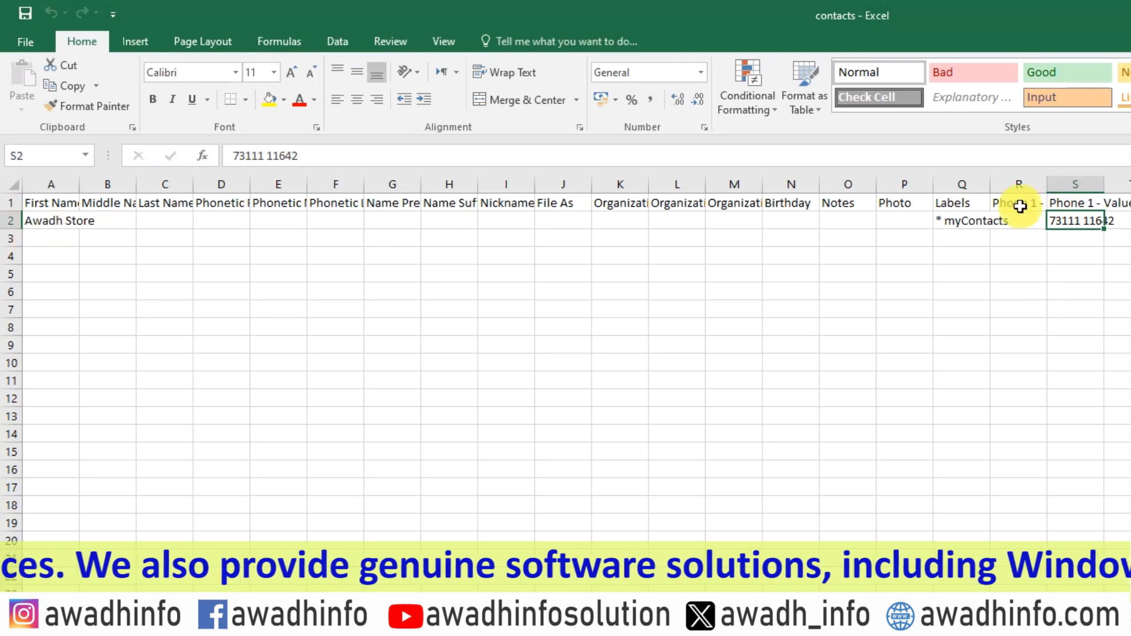
left_click(51, 218)
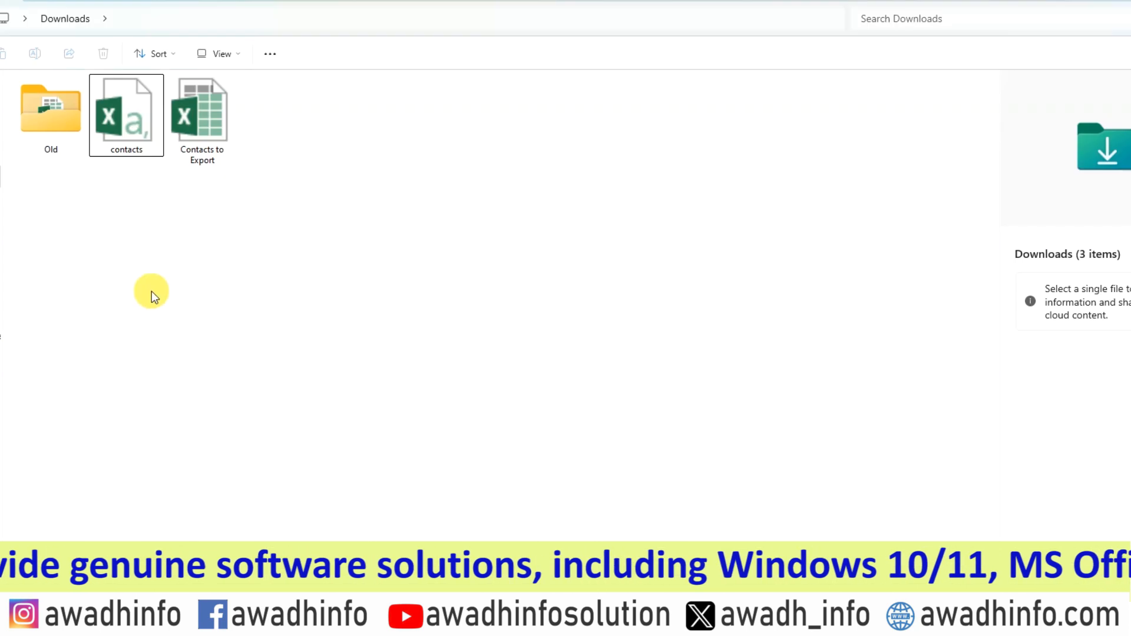
Open the Contacts to Export workbook from Downloads and copy all names in column A, from A2 to A764.
double_click(199, 131)
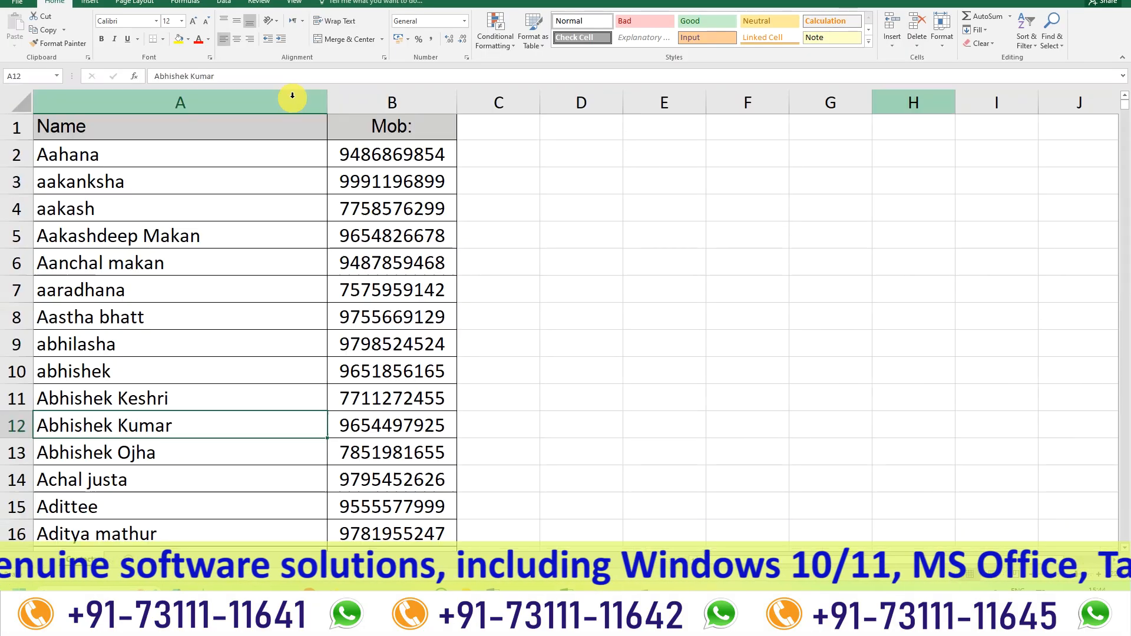
left_click(94, 154)
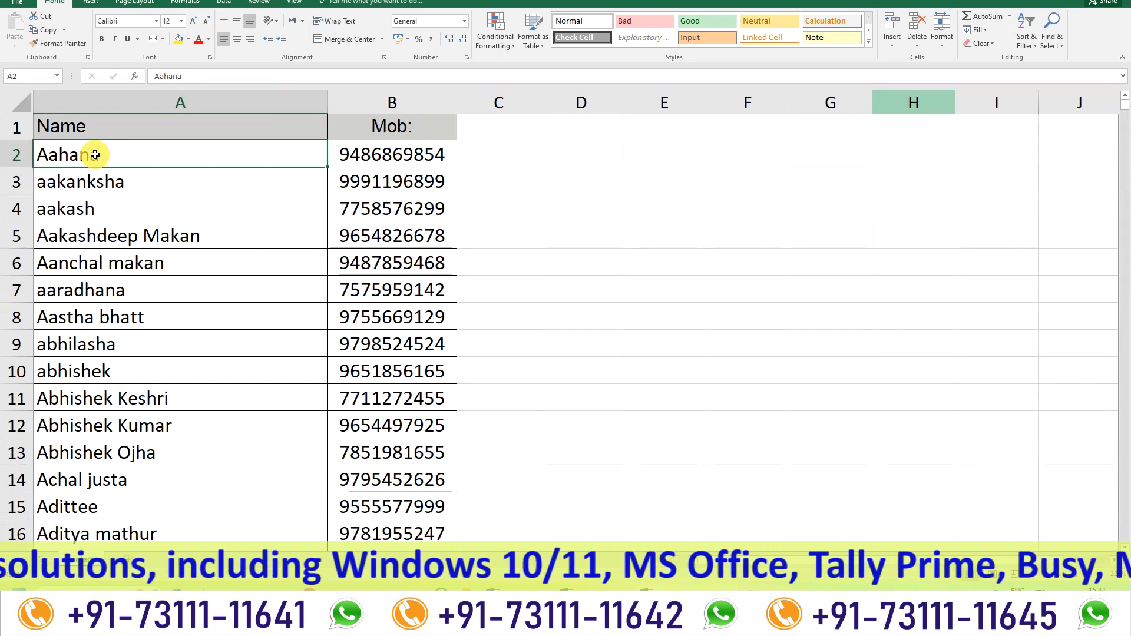
key("ctrl+End")
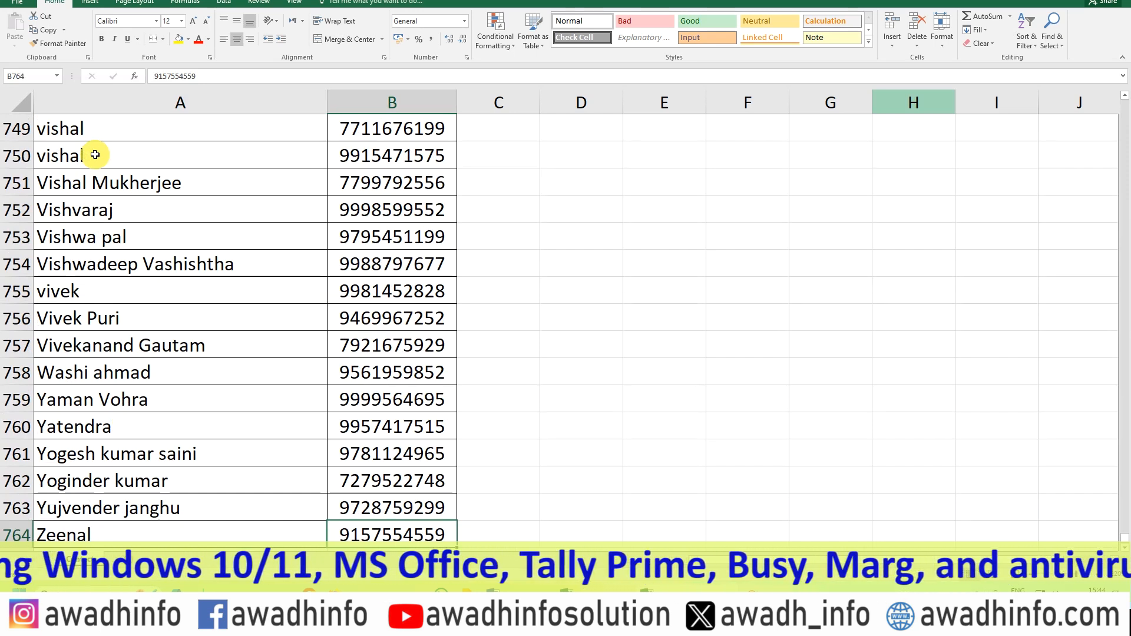
key("Left")
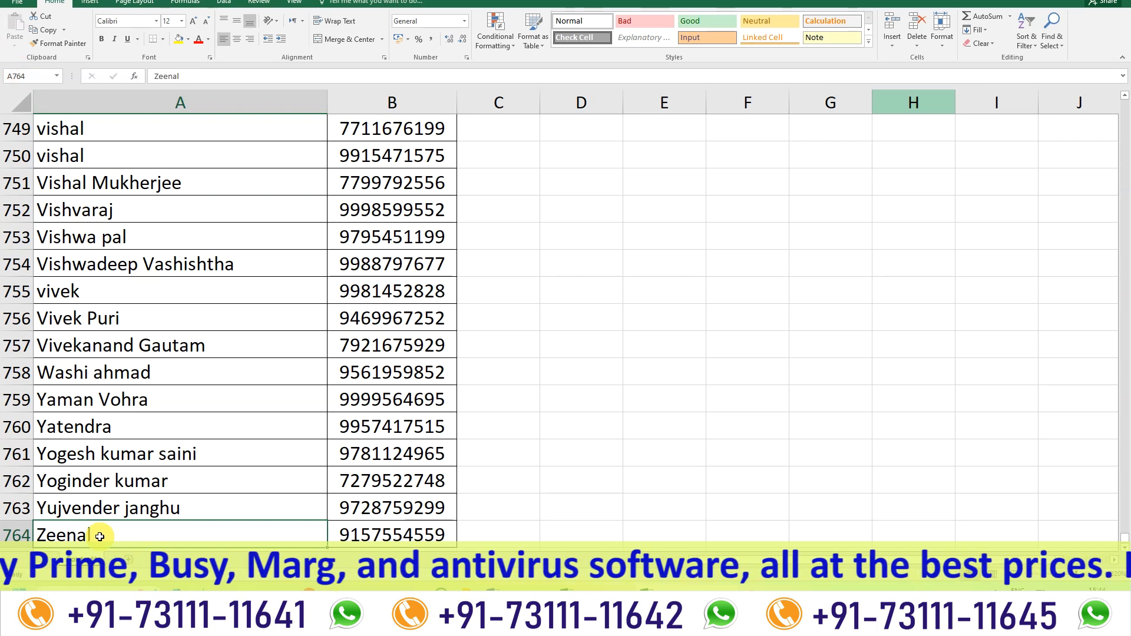
key("ctrl+shift+Up")
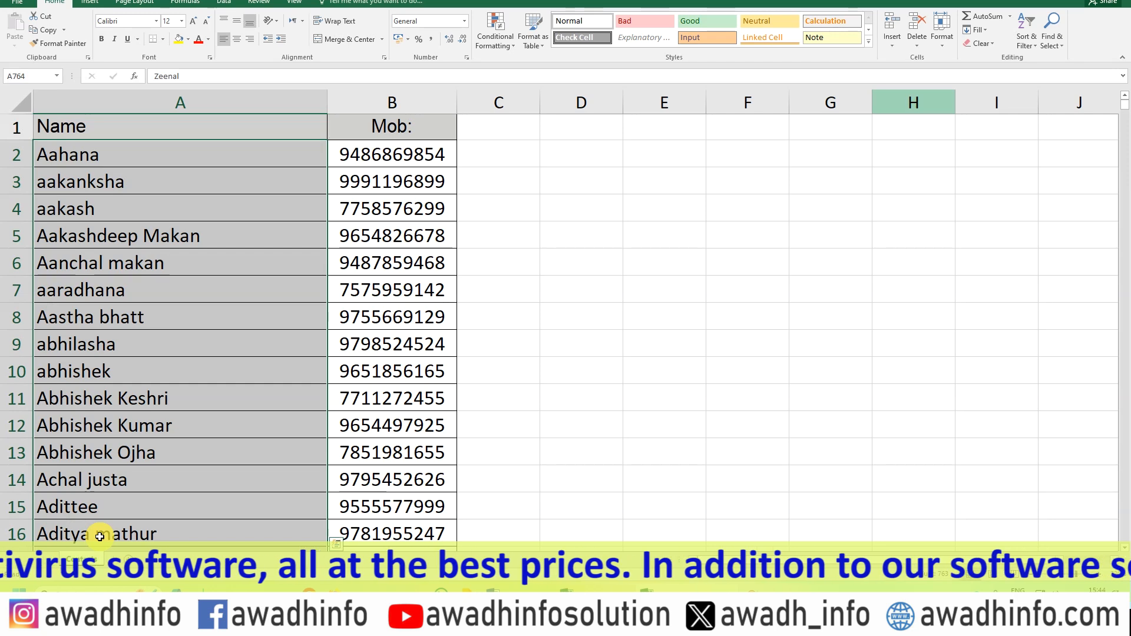
key("ctrl+c")
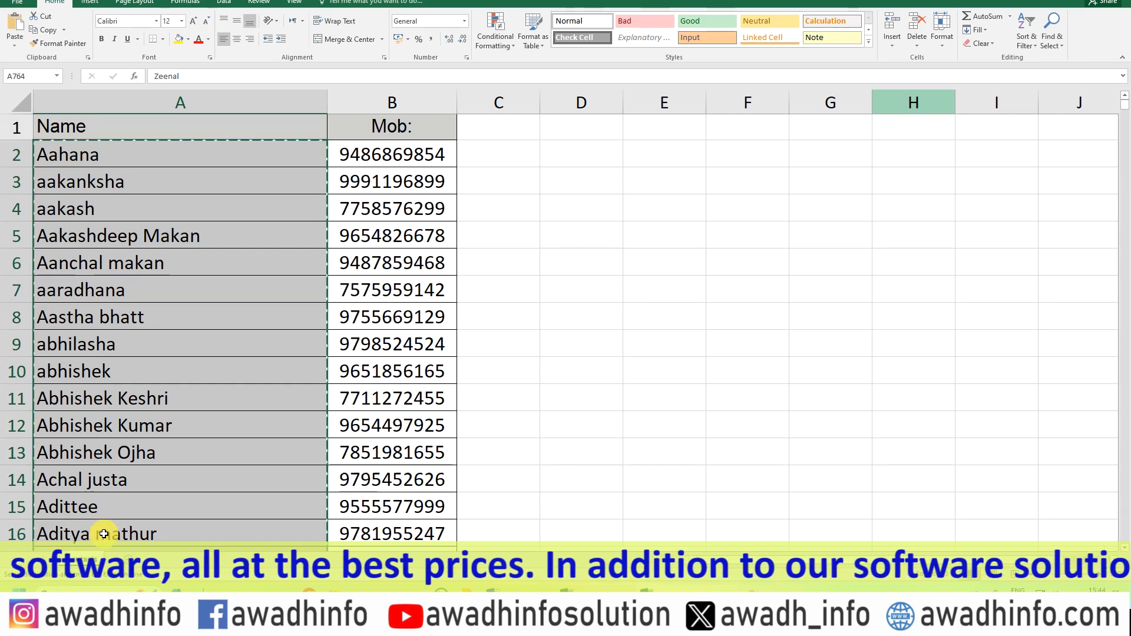
Paste the copied names into the First Name column of the contacts file, starting at A3.
left_click(589, 592)
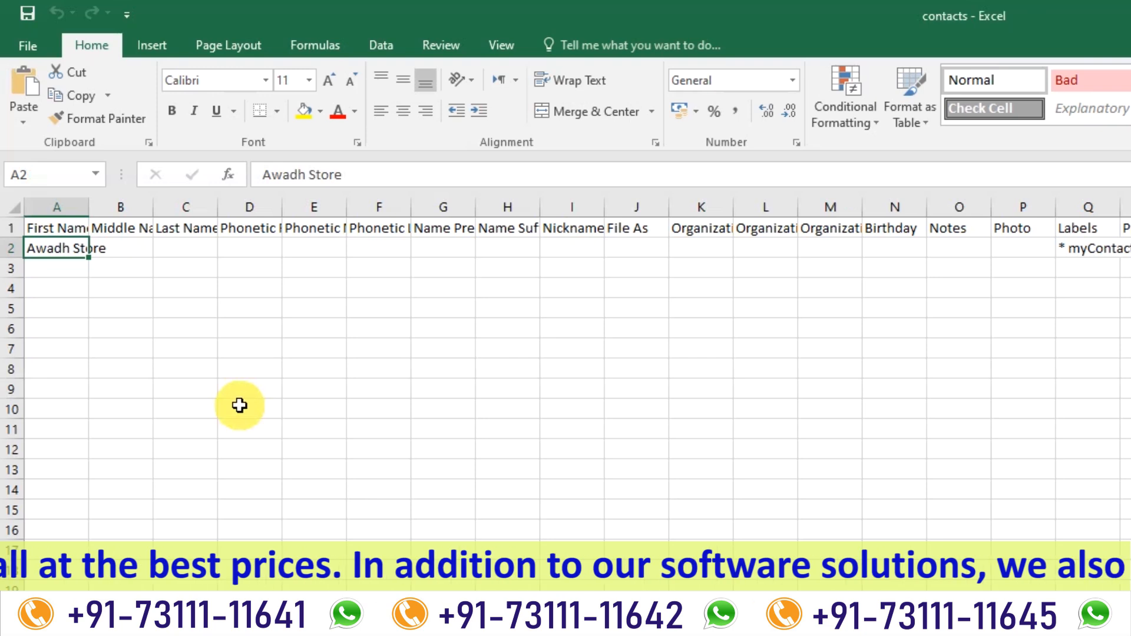
key("Return")
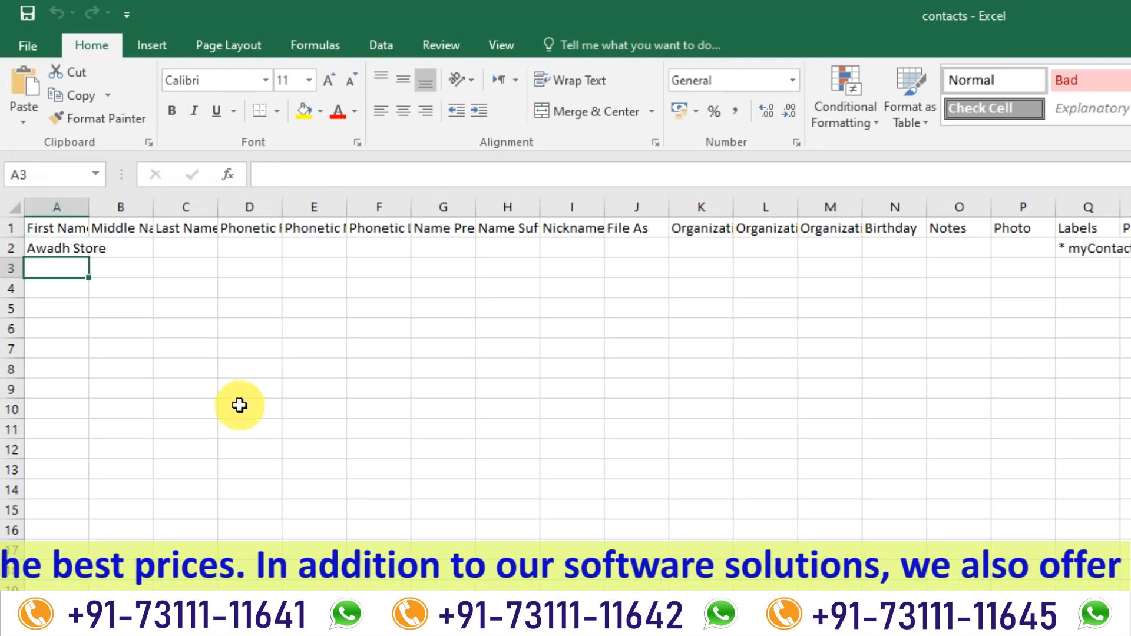
key("ctrl+v")
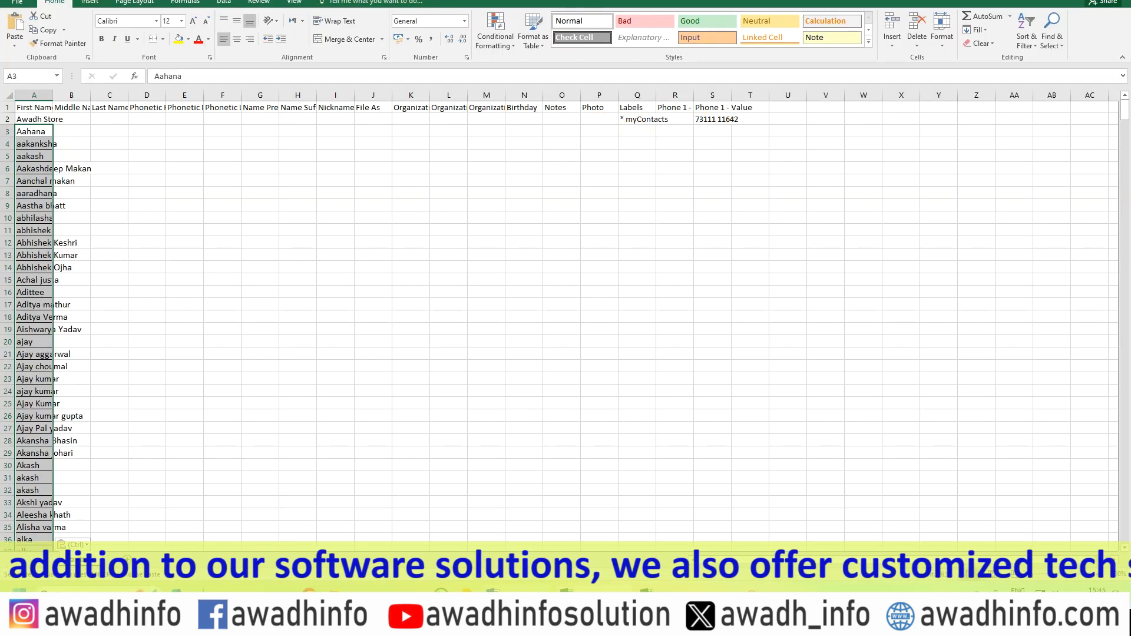
Copy all mobile numbers in column B of the Contacts to Export workbook, from B2 to B764.
mouse_move(586, 594)
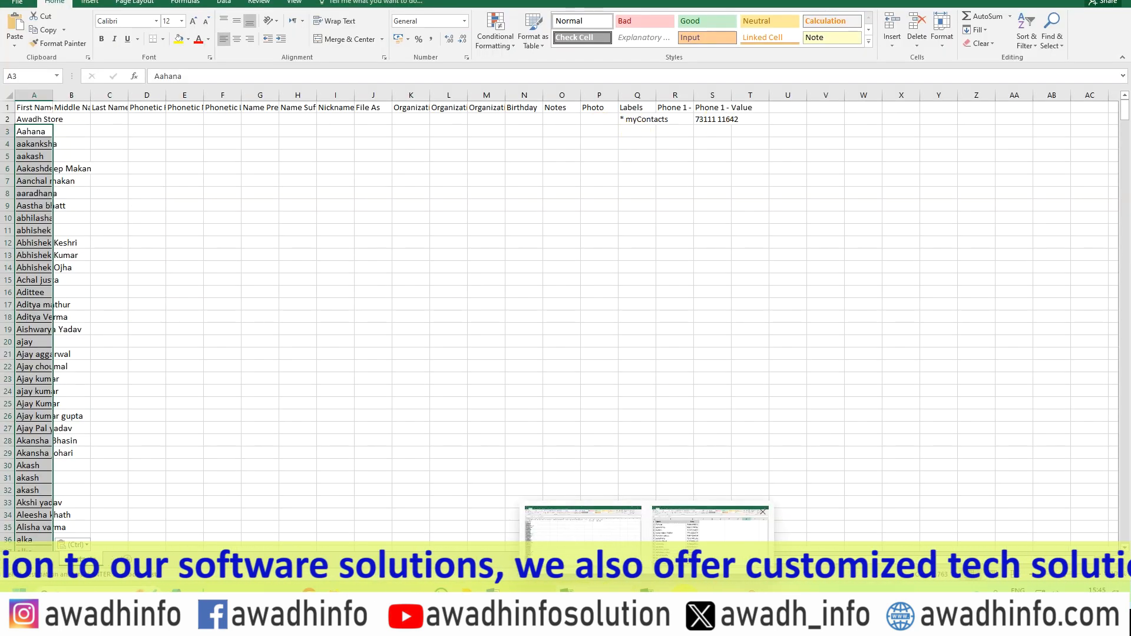
left_click(710, 530)
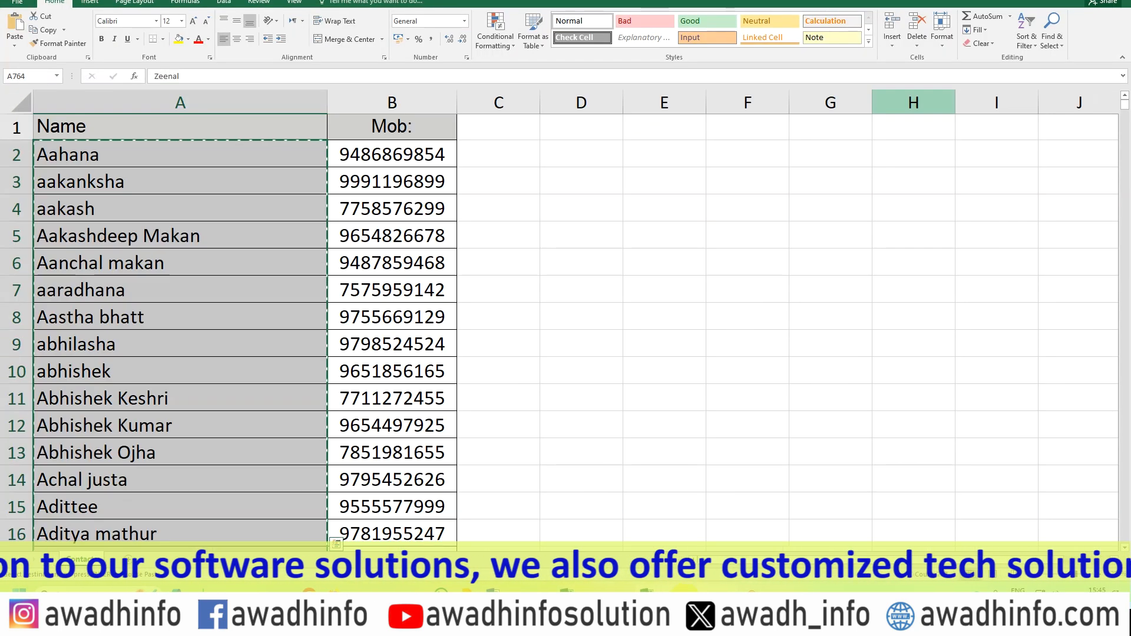
left_click(369, 154)
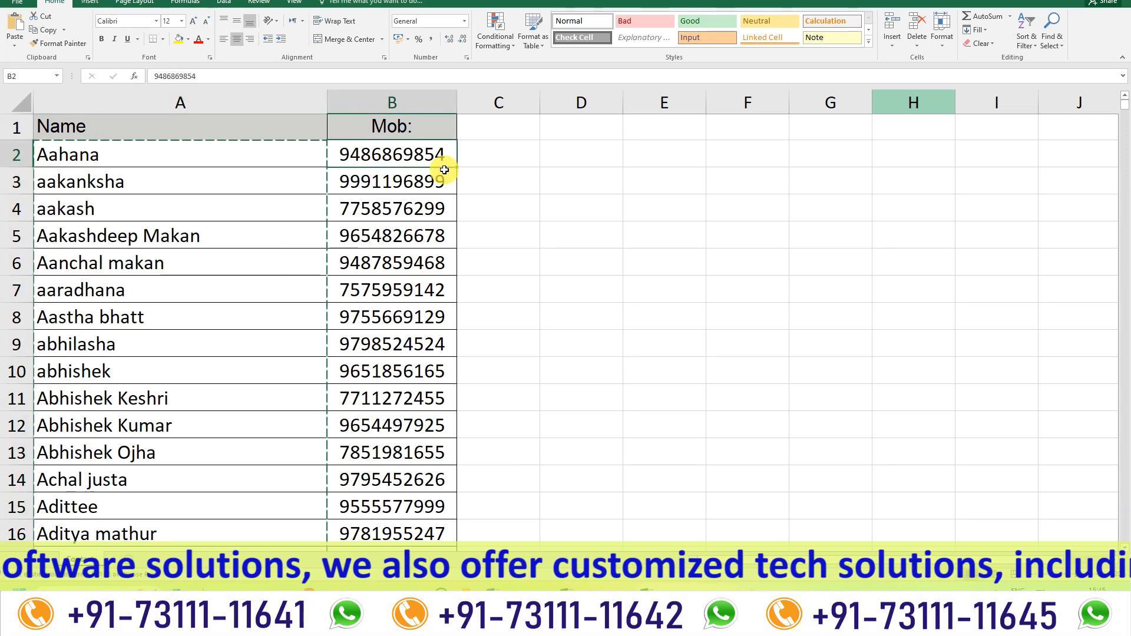
key("ctrl+shift+Down")
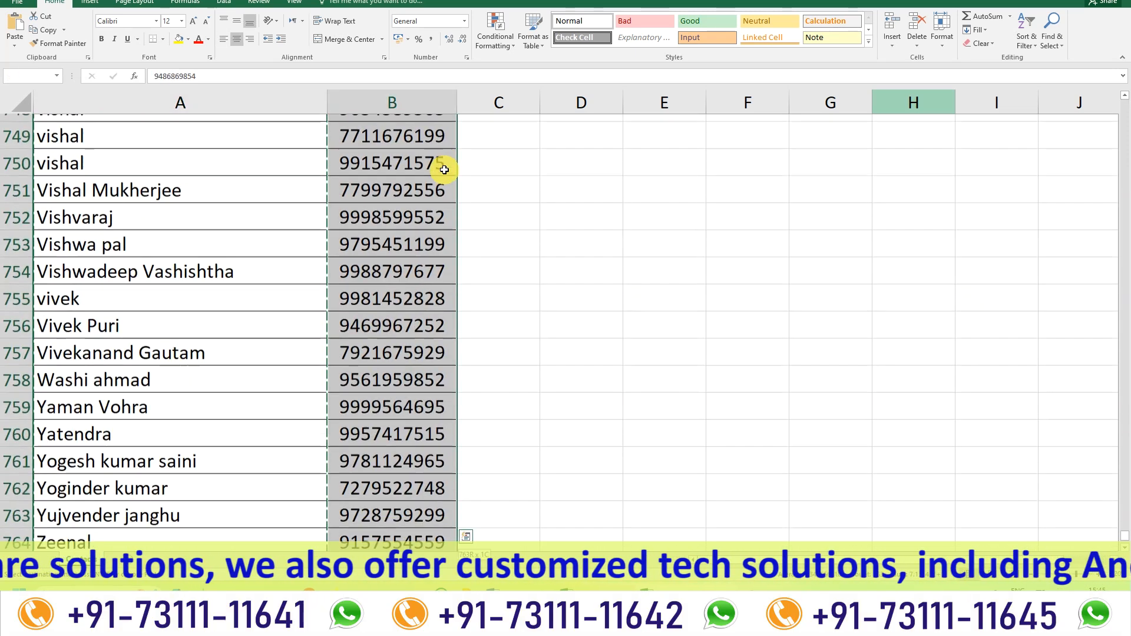
key("ctrl+q")
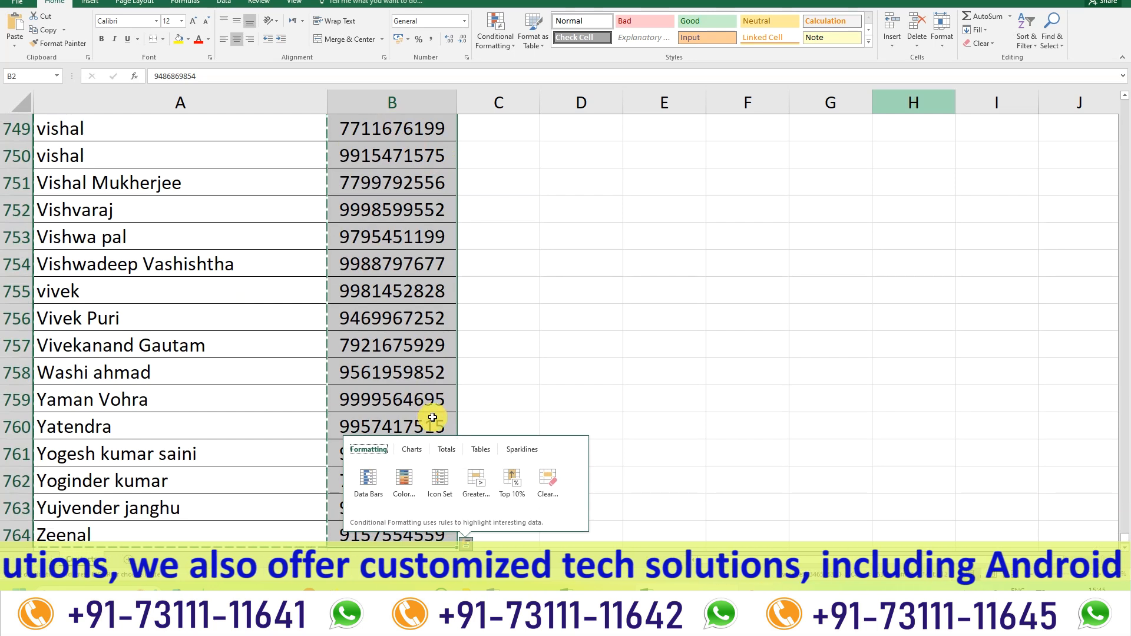
key("Escape")
scroll(416, 482, "down", 1)
scroll(415, 482, "down", 2)
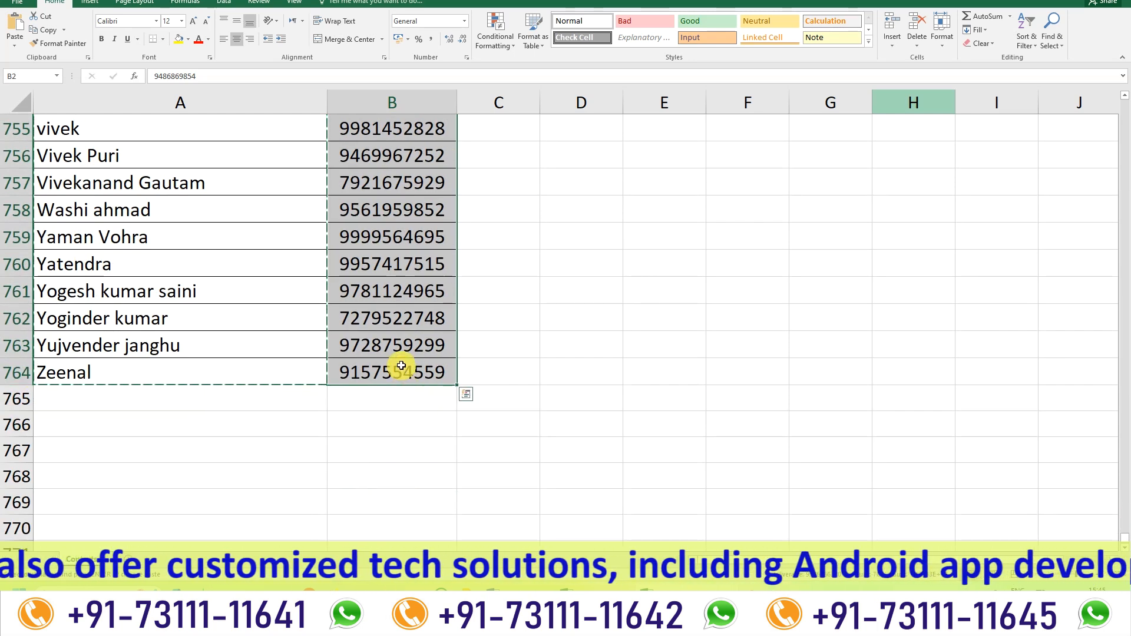
scroll(403, 371, "up", 2)
scroll(401, 366, "down", 1)
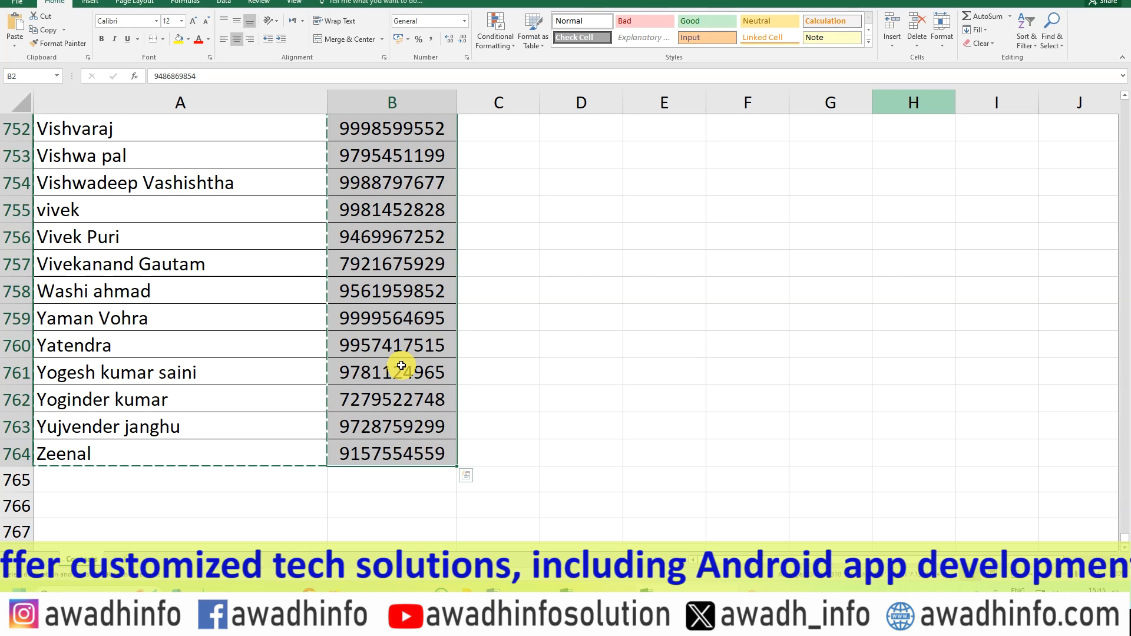
key("ctrl+c")
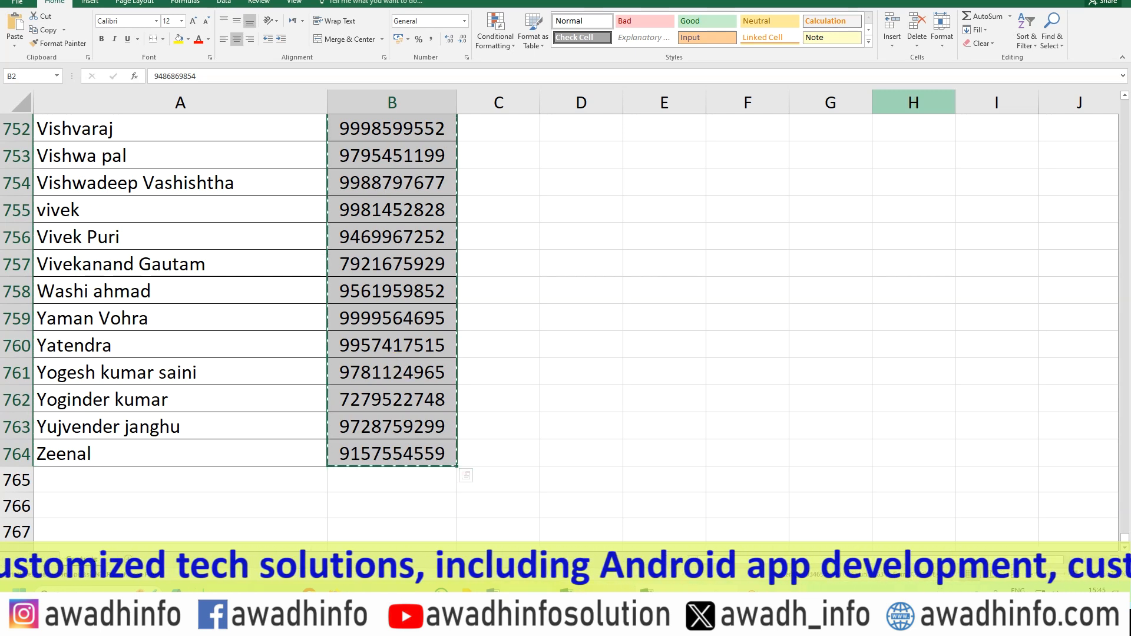
Paste the copied mobile numbers into the Phone 1 - Value column of the contacts file, starting at S3.
key("alt+Tab")
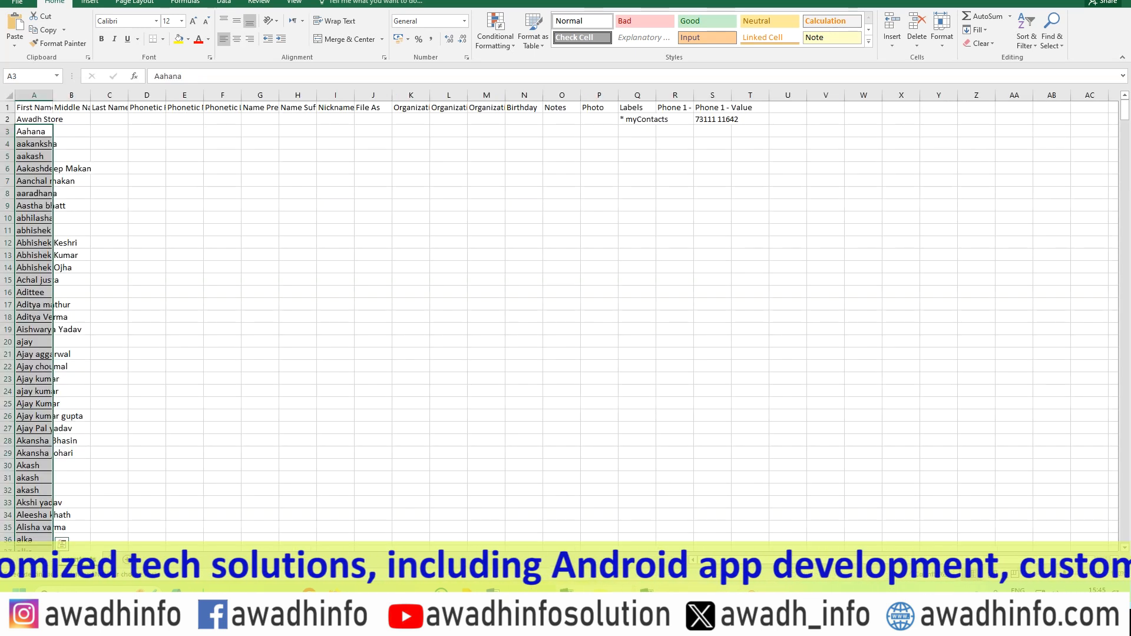
left_click(713, 130)
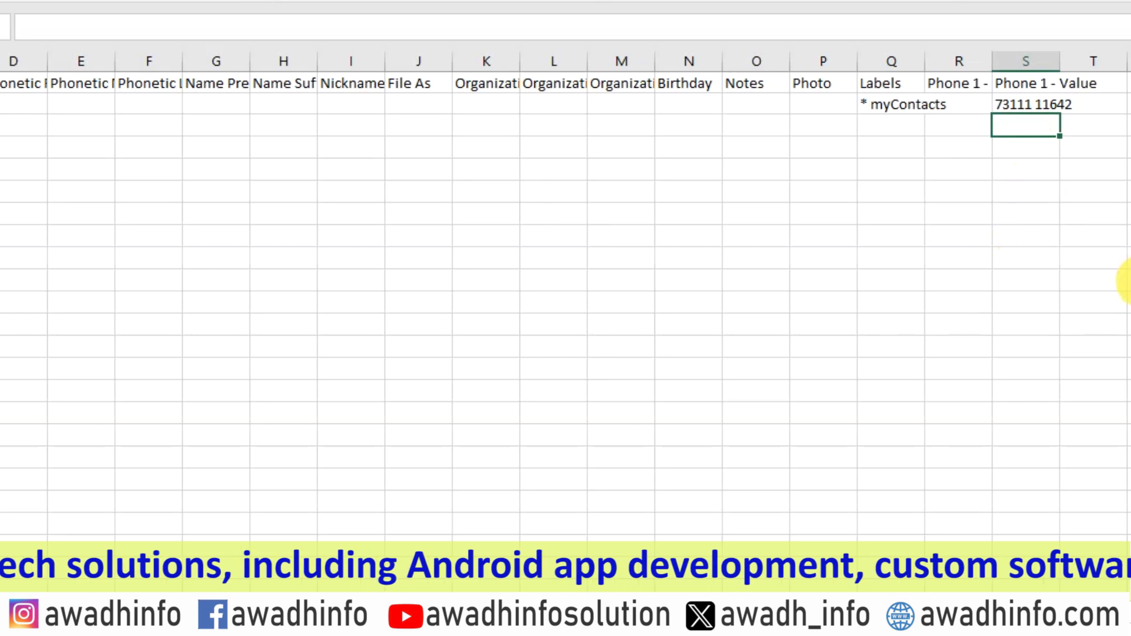
key("ctrl+v")
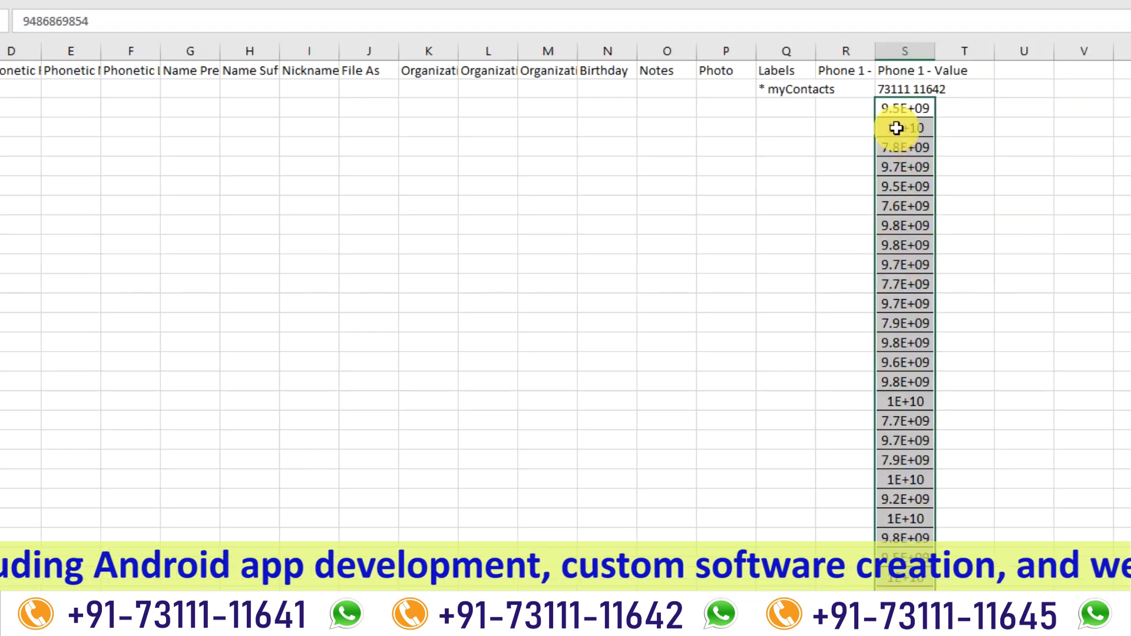
Check the full phone numbers stored in several of the pasted Phone 1 - Value cells.
left_click(1026, 148)
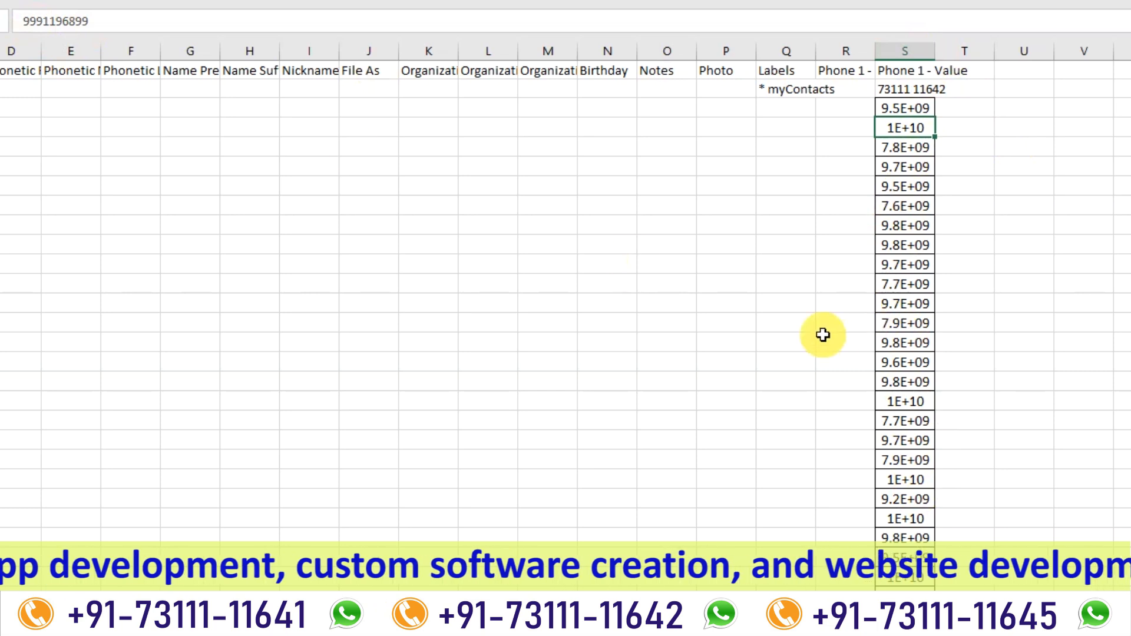
left_click(904, 401)
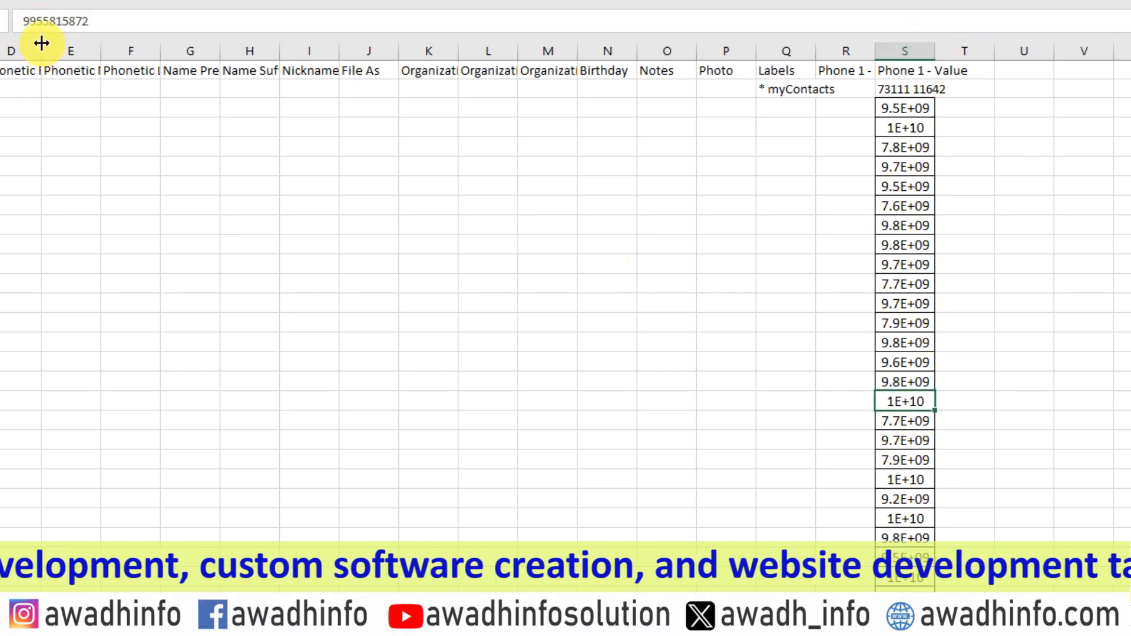
left_click(904, 578)
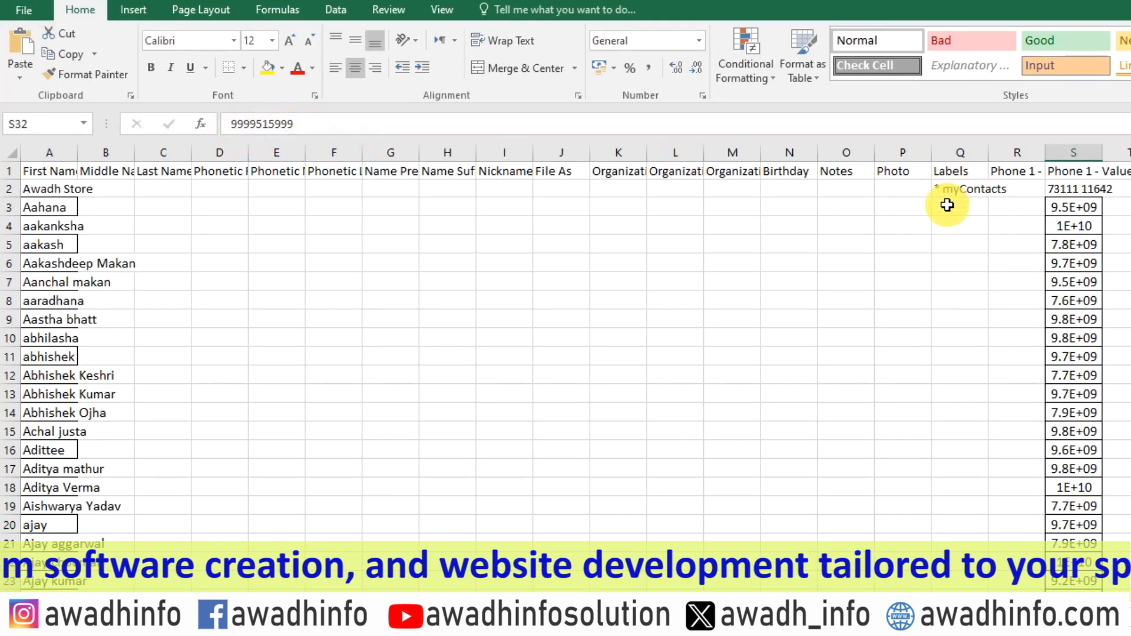
Copy the * myContacts label from Q2 and paste it down the Labels column to the last contact row, Q765.
left_click(946, 187)
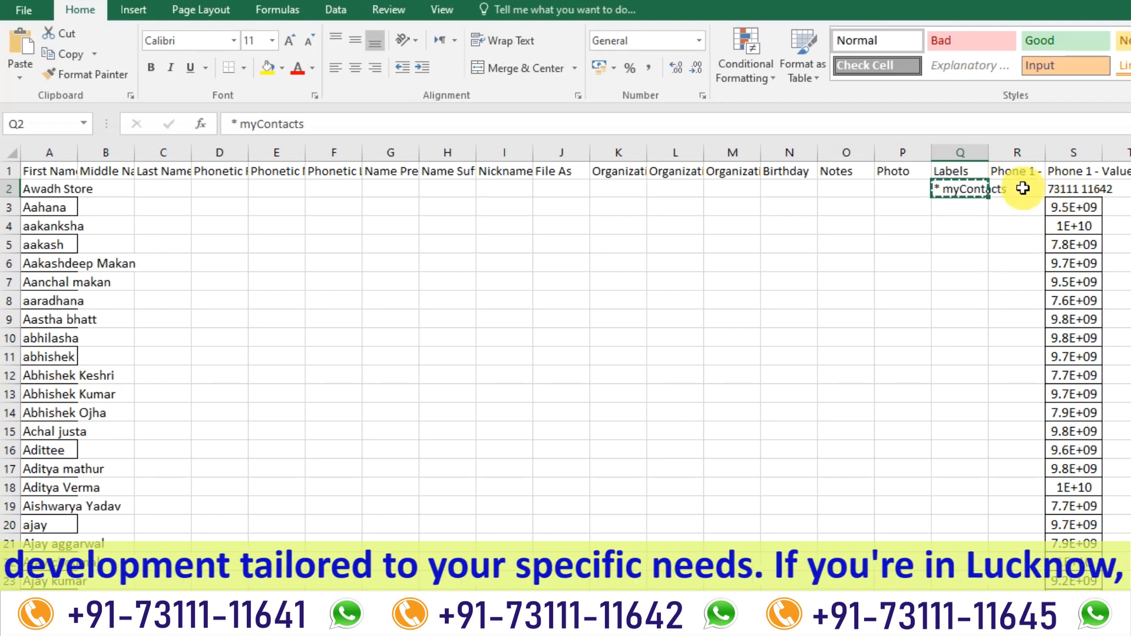
left_click(1070, 189)
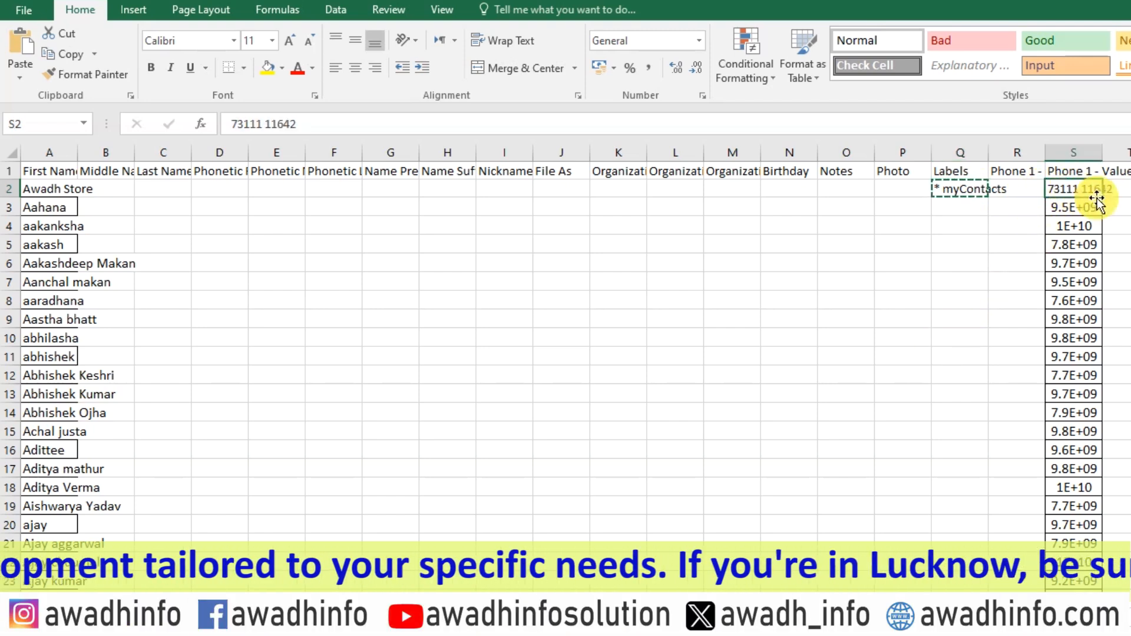
double_click(1096, 202)
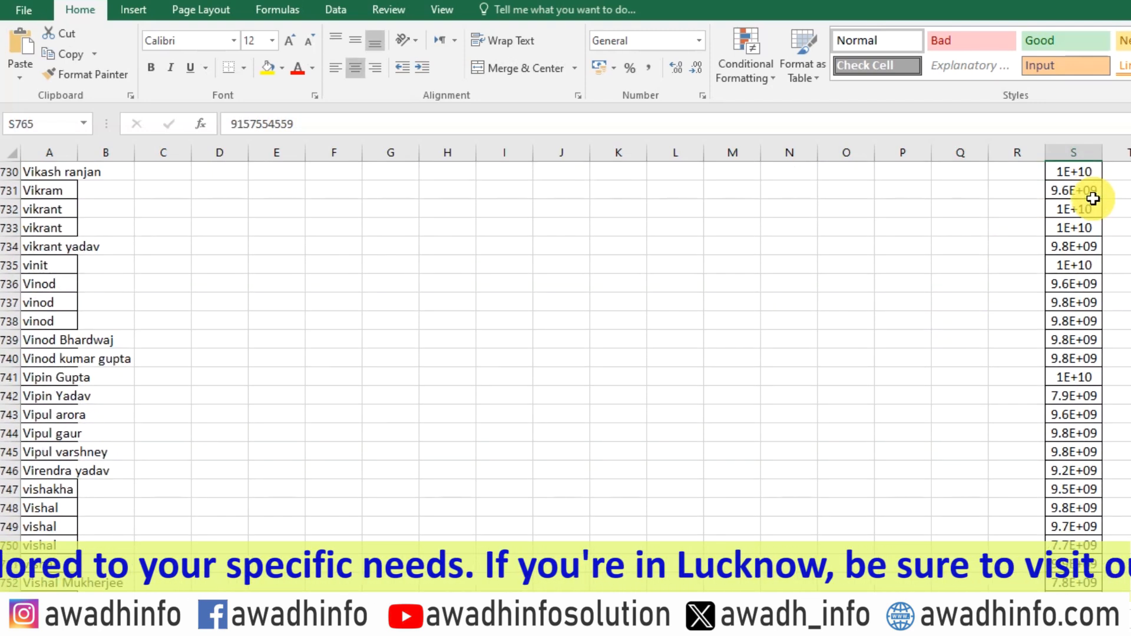
key("Left")
key("Left")
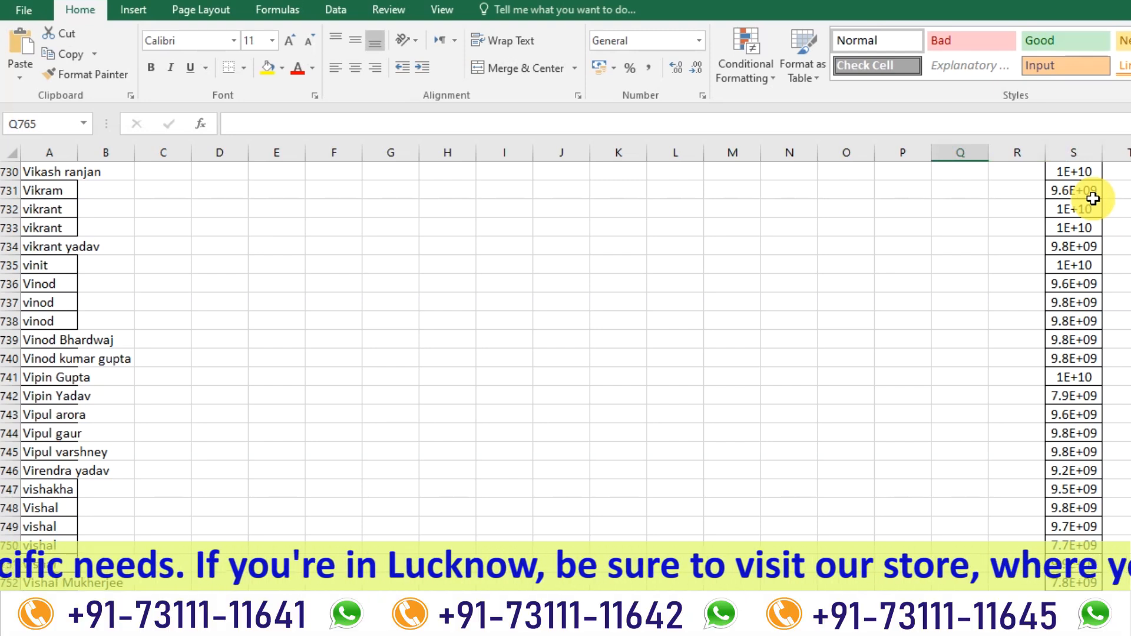
key("ctrl+shift+Up")
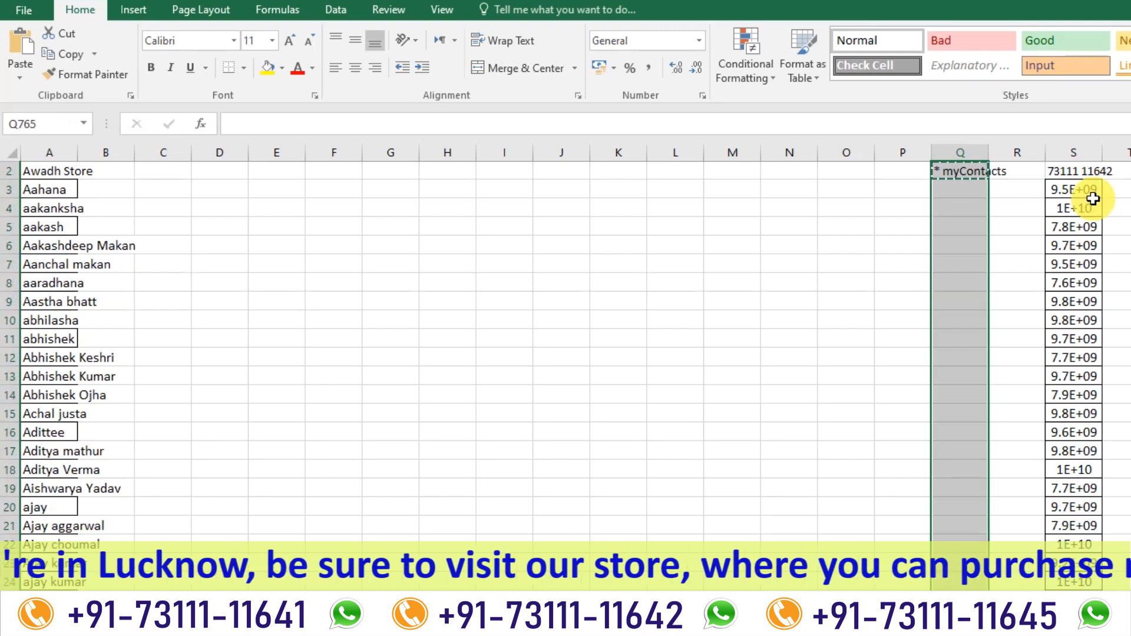
key("ctrl+v")
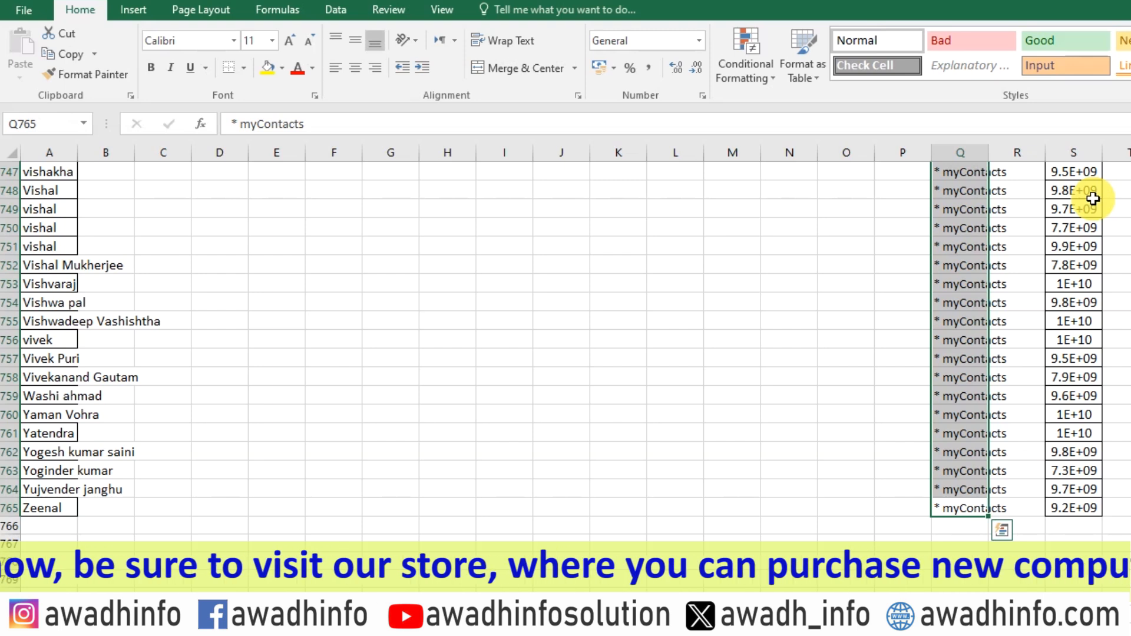
Close the contacts.csv workbook, saving the changes and keeping the CSV (Comma delimited) format.
key("ctrl+Home")
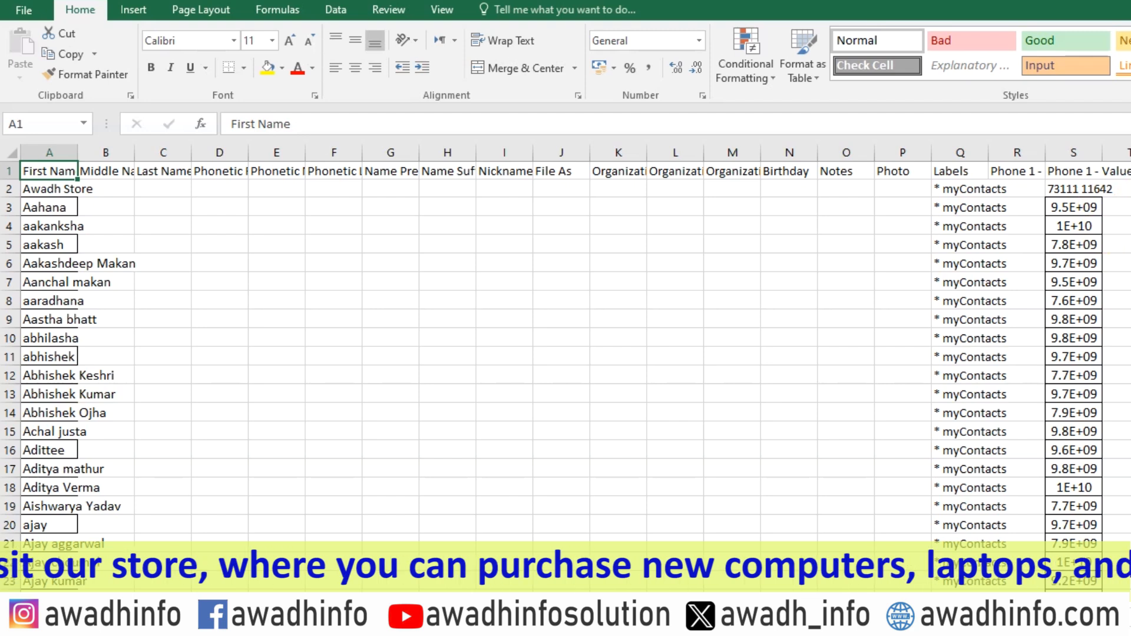
key("alt+F4")
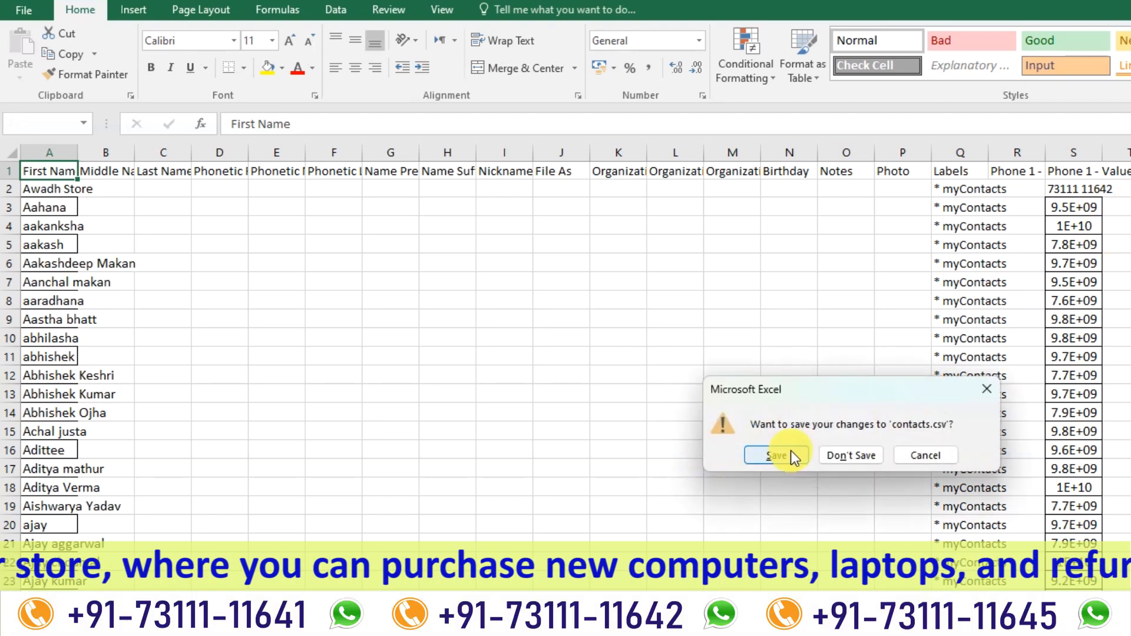
left_click(780, 457)
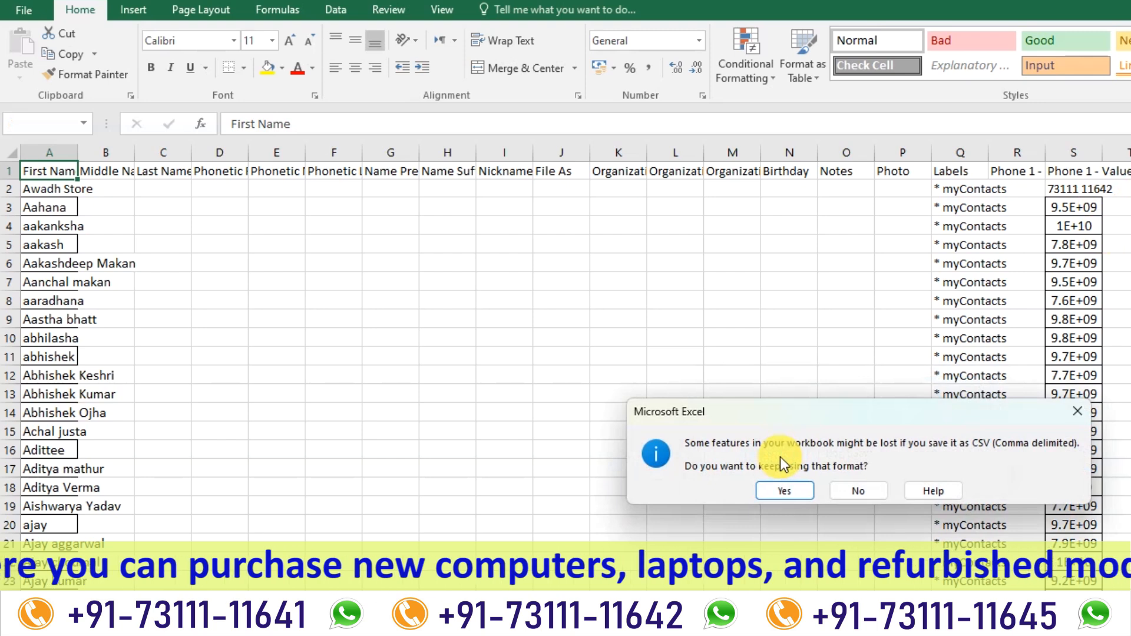
left_click(791, 493)
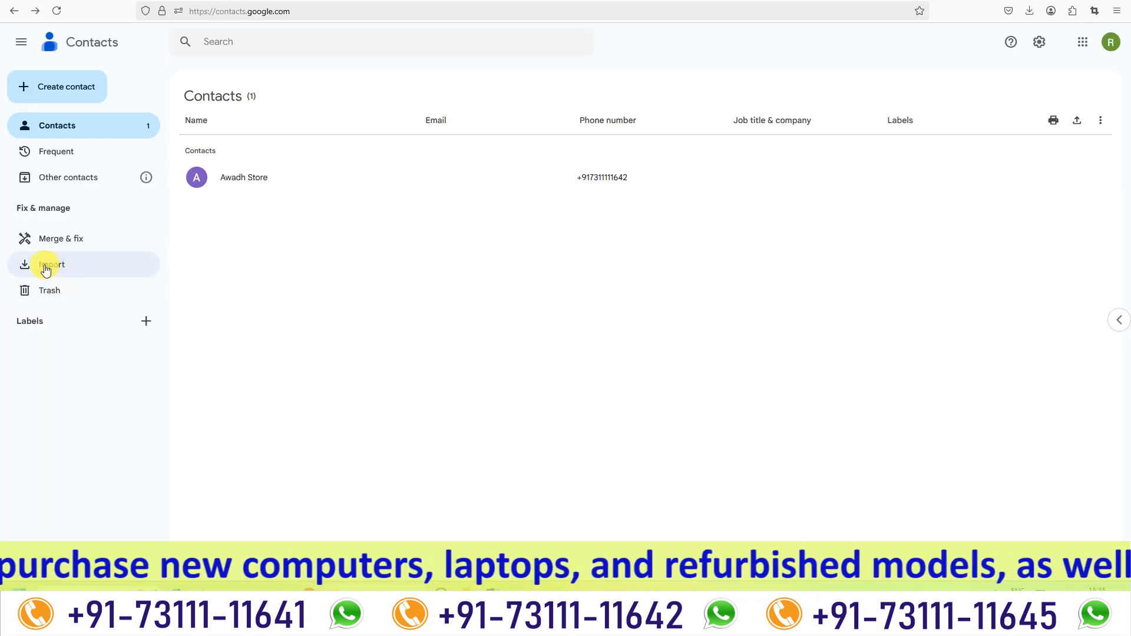
Import the contacts CSV file from Downloads into Google Contacts and display the full contact list.
left_click(46, 268)
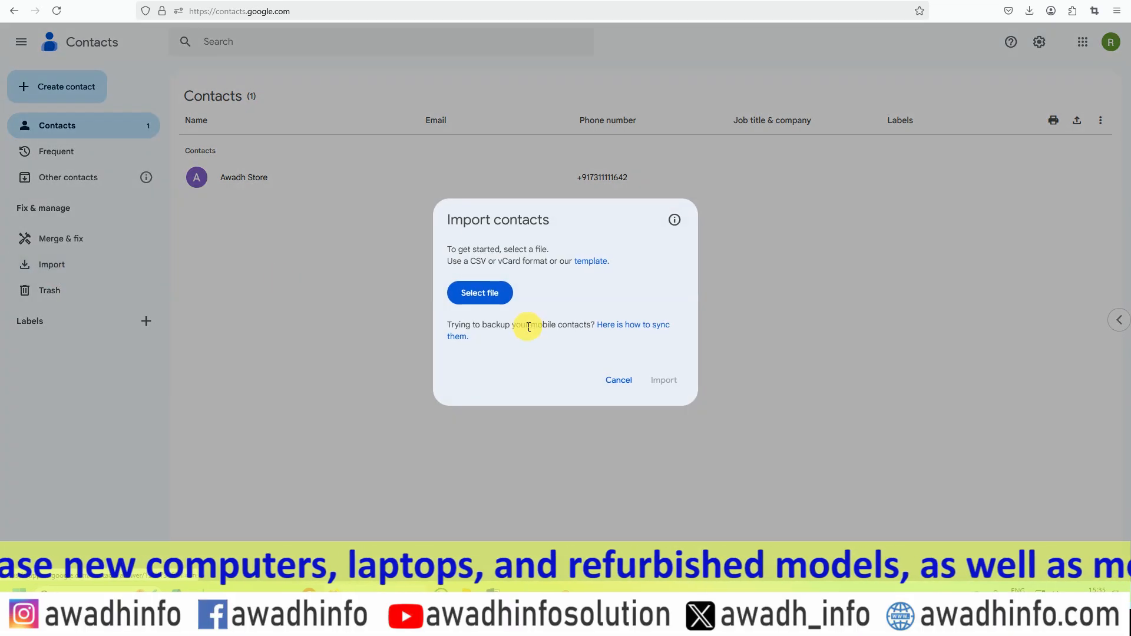
left_click(478, 294)
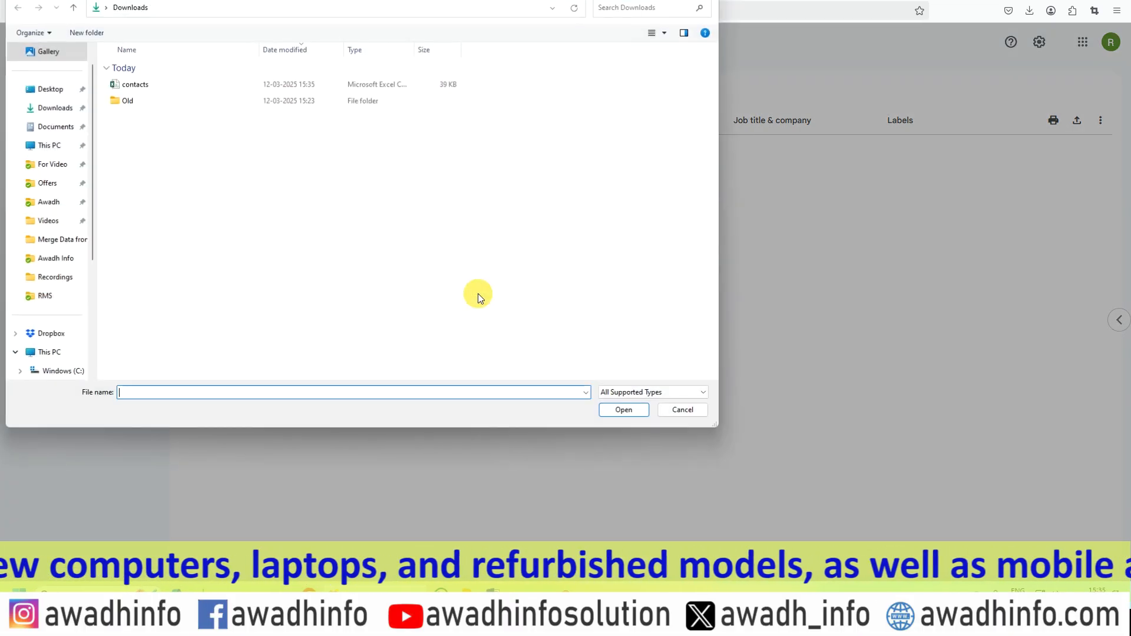
left_click(128, 84)
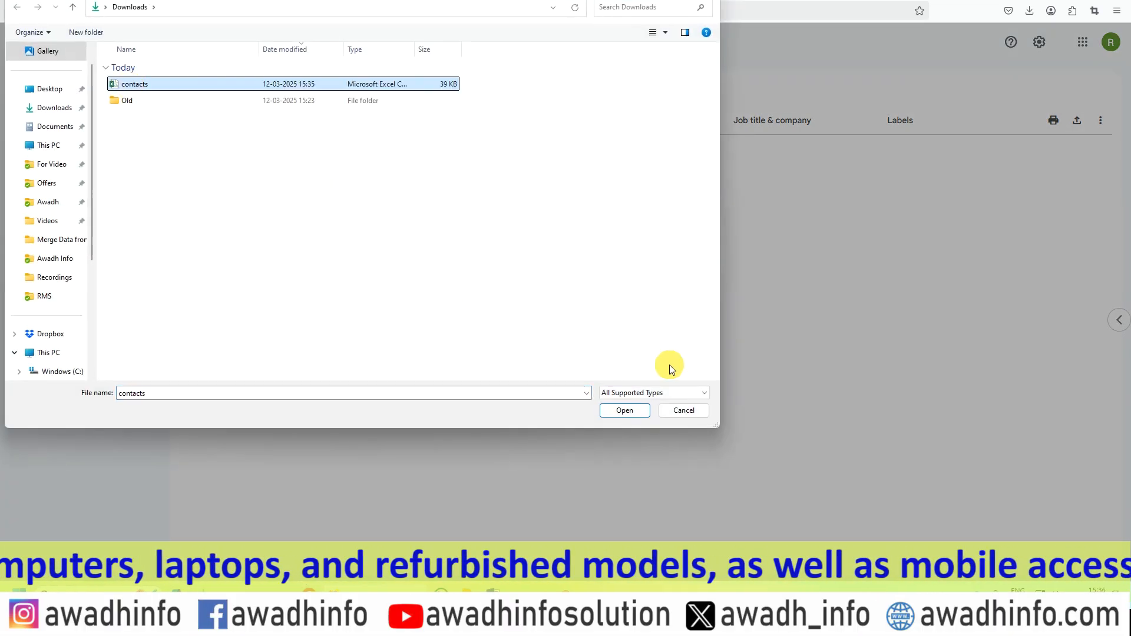
left_click(627, 412)
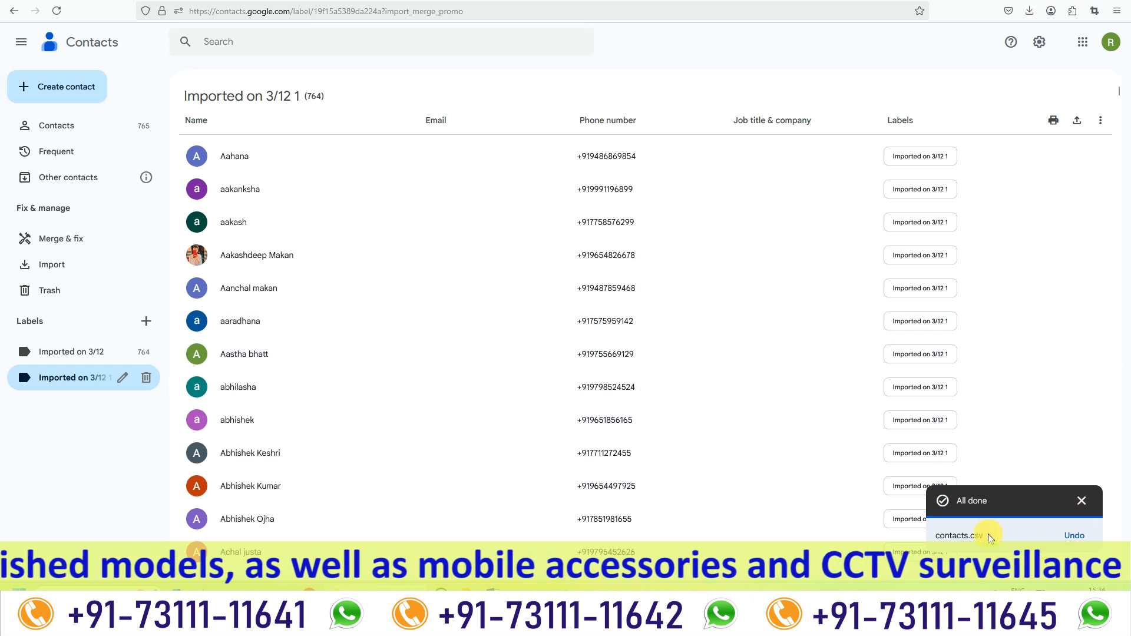
left_click(65, 125)
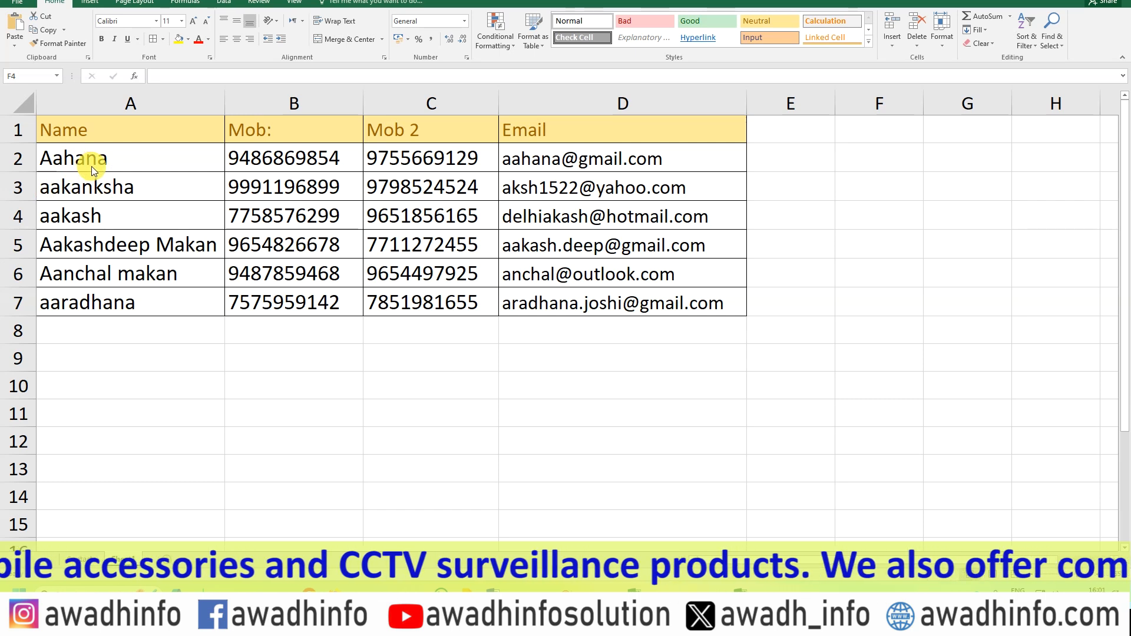
Examine the Mob: and Mob 2 entries of the first contact in the workbook that also has an Email column.
left_click(257, 156)
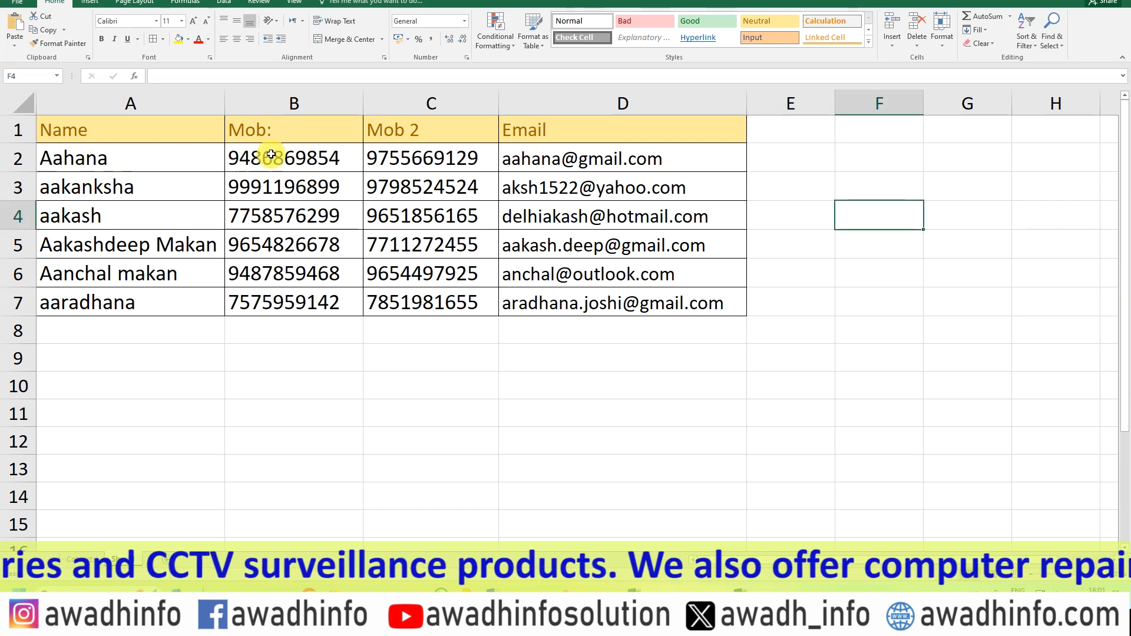
left_click(271, 155)
left_click(421, 155)
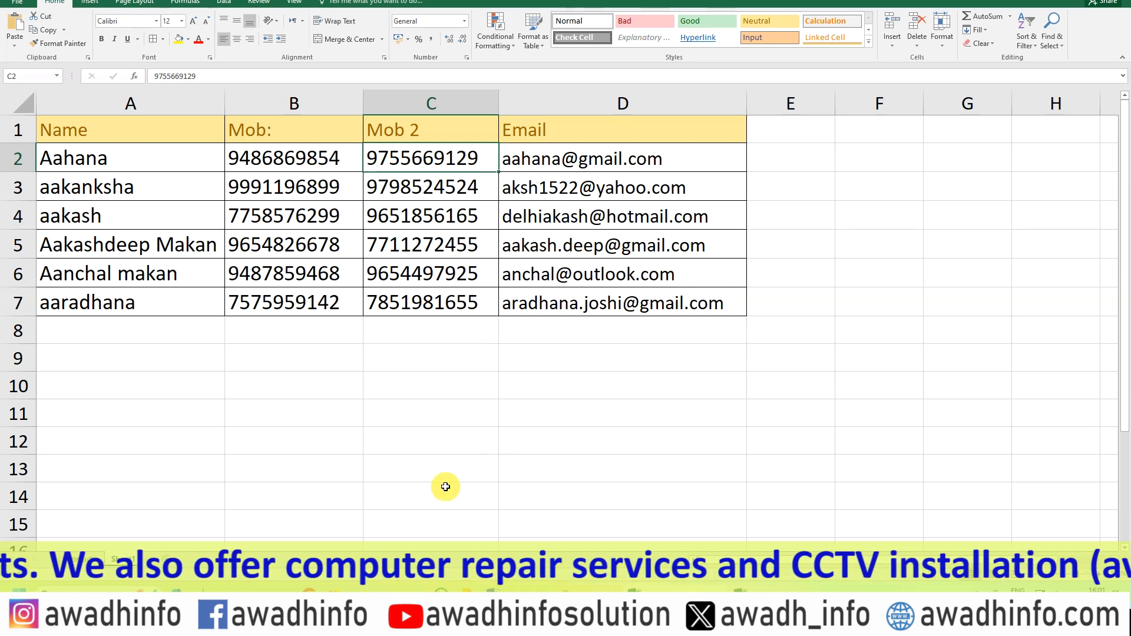
Switch to the Gmail inbox in the browser and open Google Contacts for that account.
left_click(386, 595)
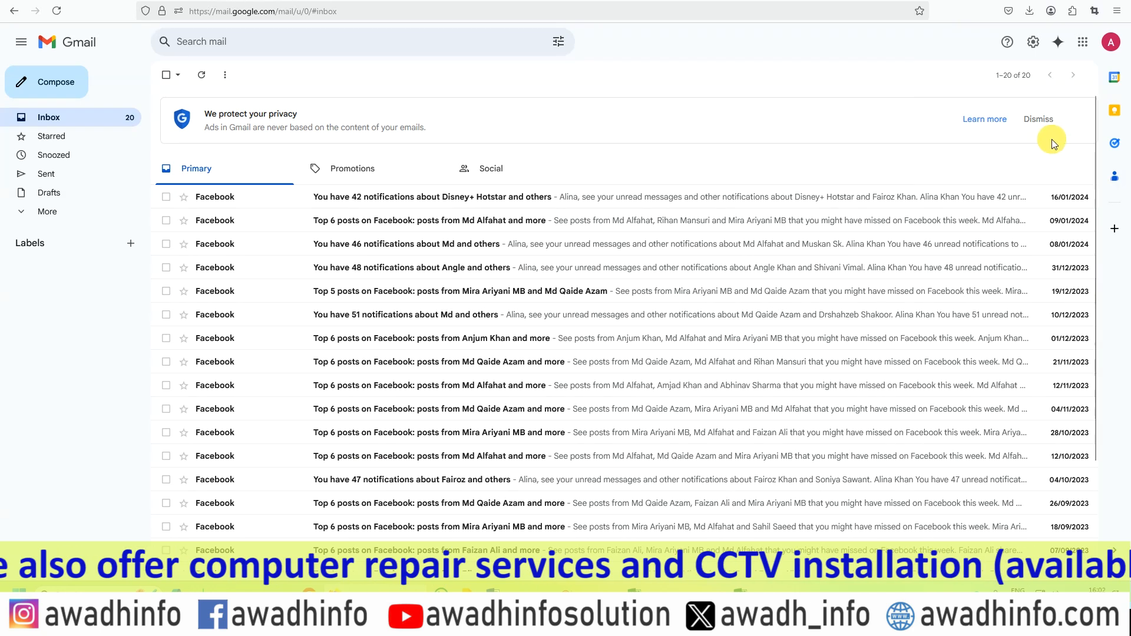
left_click(1082, 47)
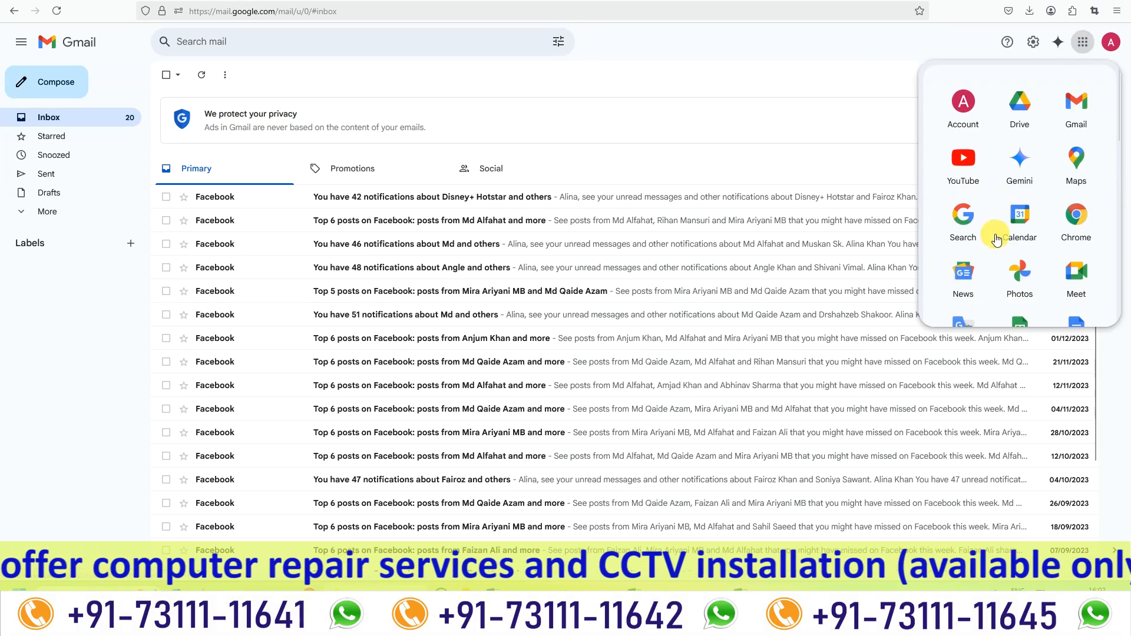
scroll(1037, 241, "down", 3)
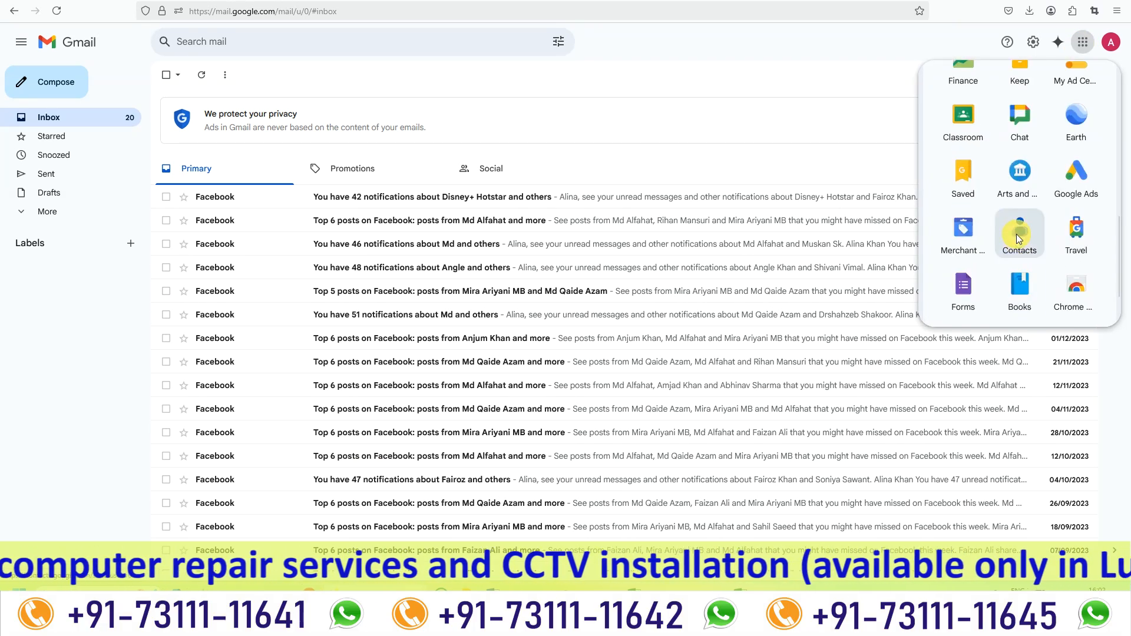
left_click(1019, 241)
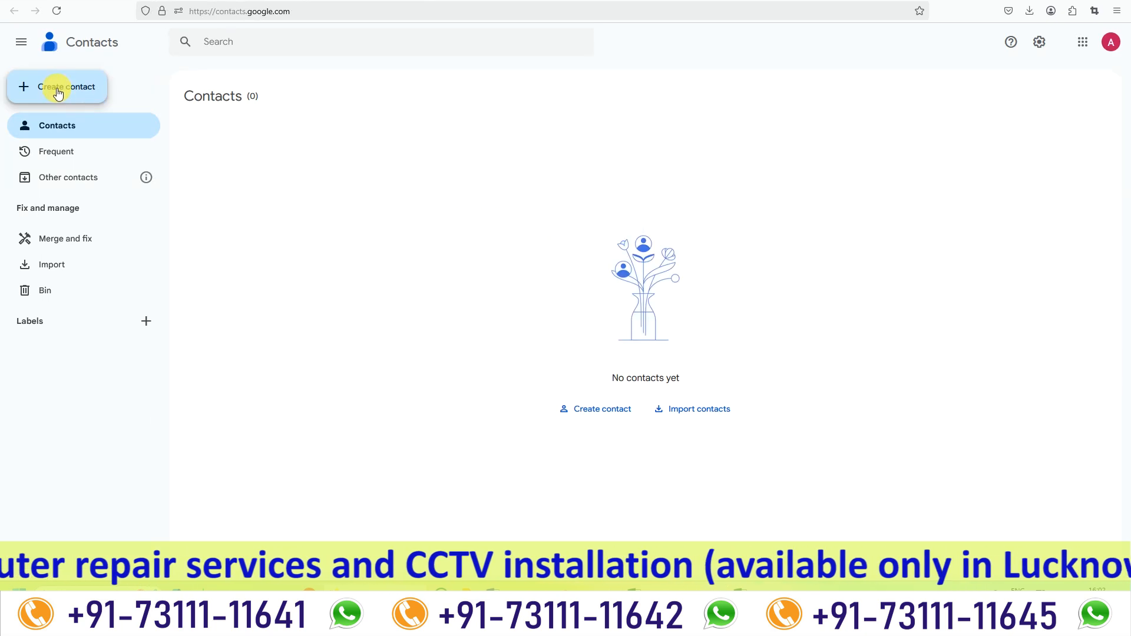
Start a new single contact and enter Awadh Info Solution as its first name.
left_click(55, 93)
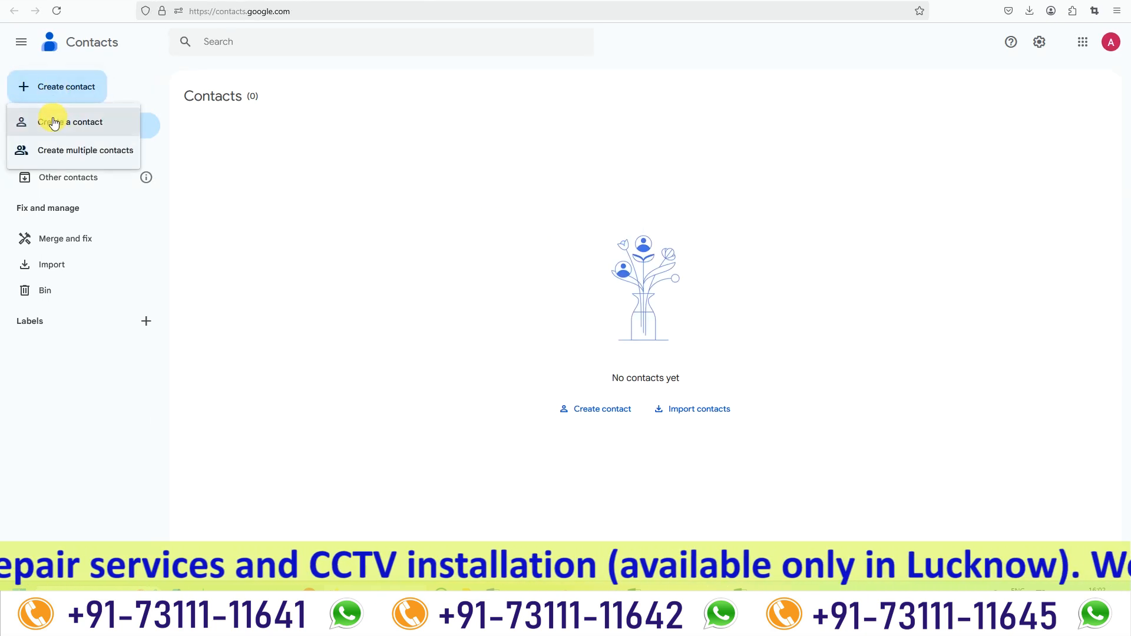
left_click(53, 122)
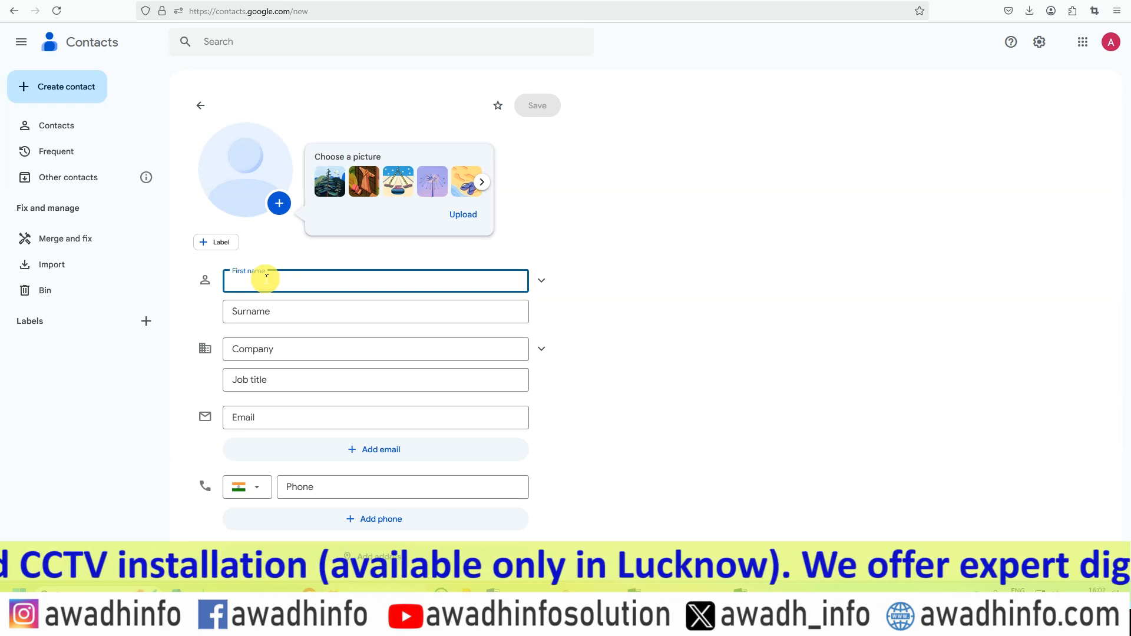
type("Awadh Info Solution")
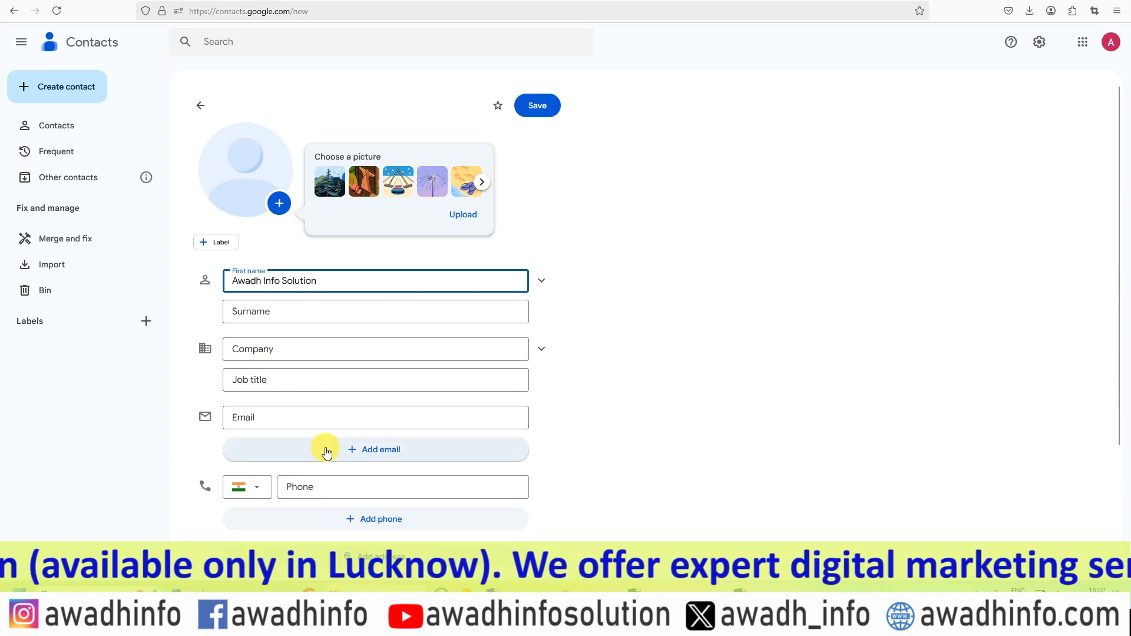
Enter the new contact's first phone number and label it Mobile.
scroll(326, 412, "down", 1)
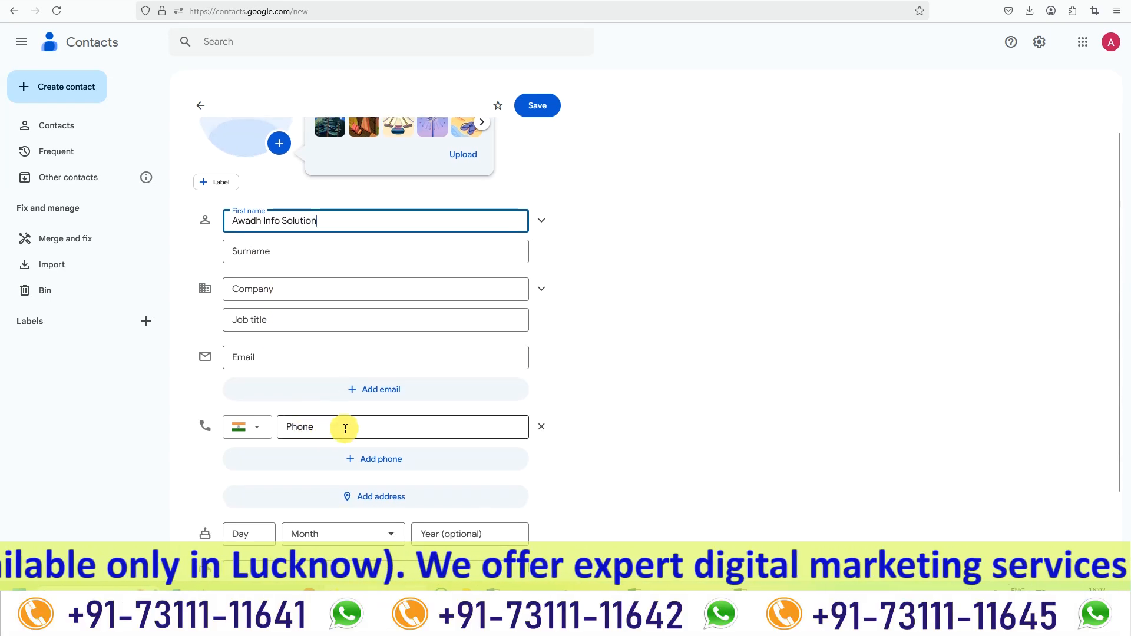
left_click(383, 427)
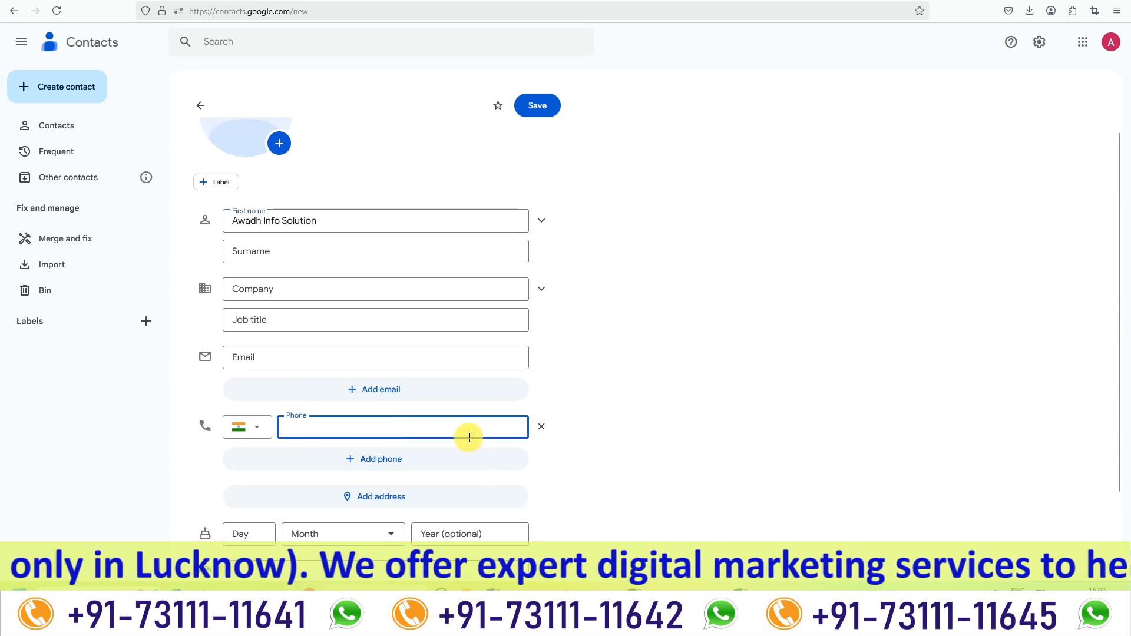
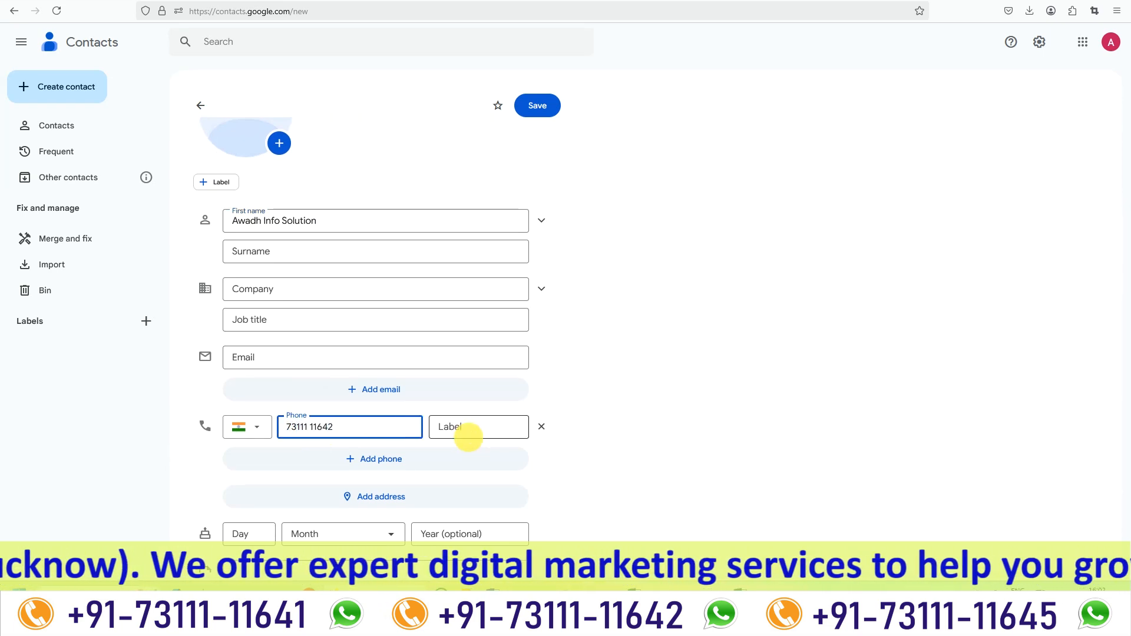
left_click(463, 428)
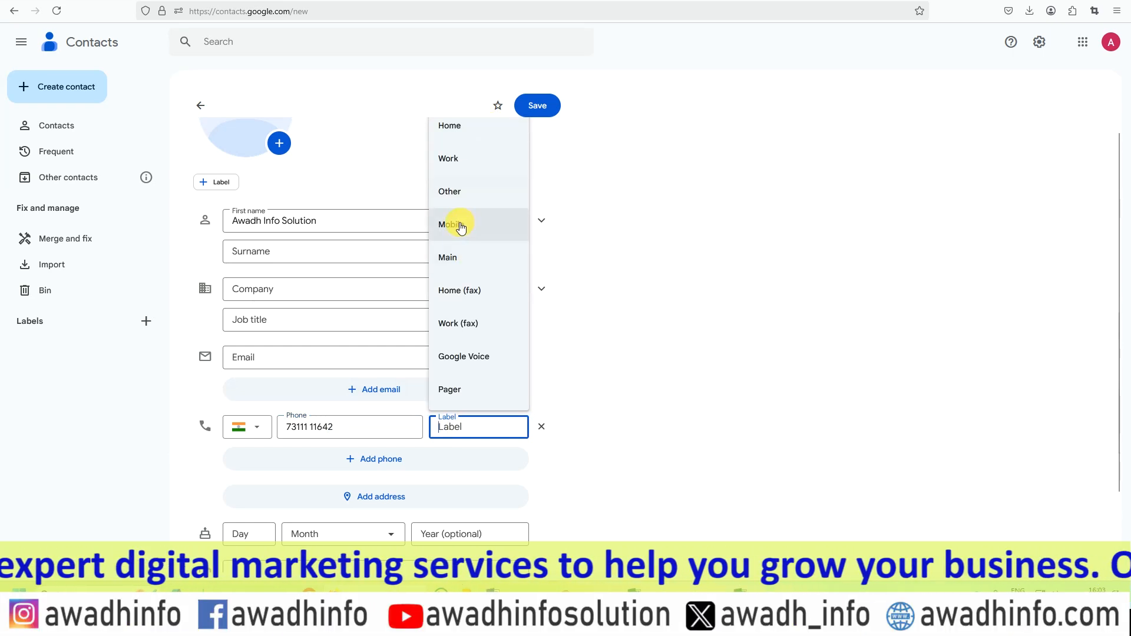
left_click(460, 227)
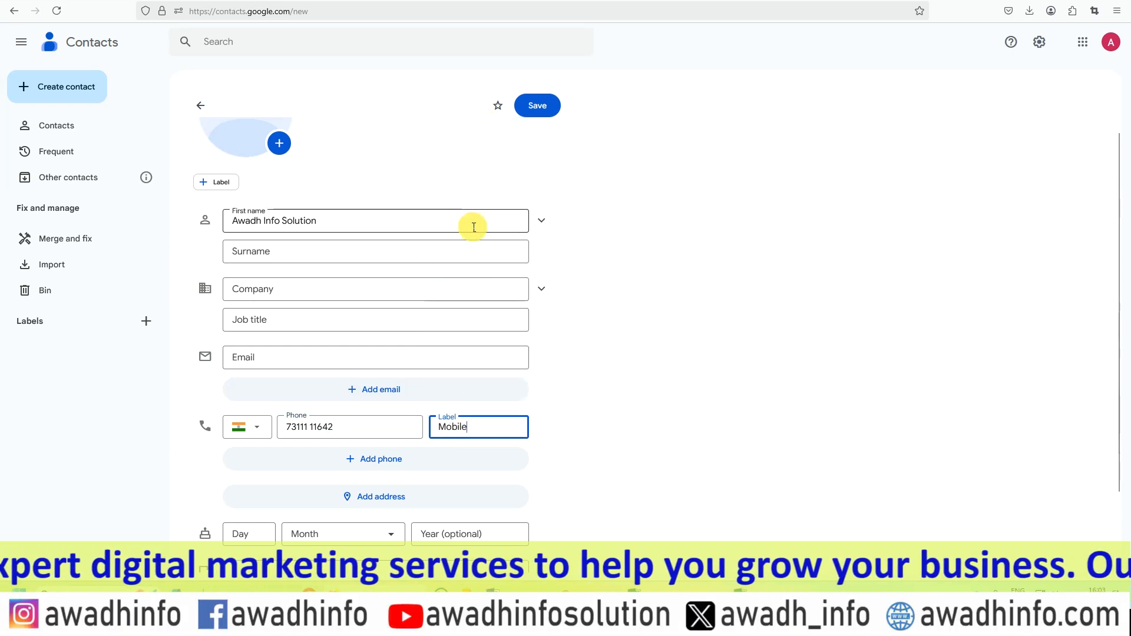
Add a second phone number to the new contact and label it Work.
left_click(380, 463)
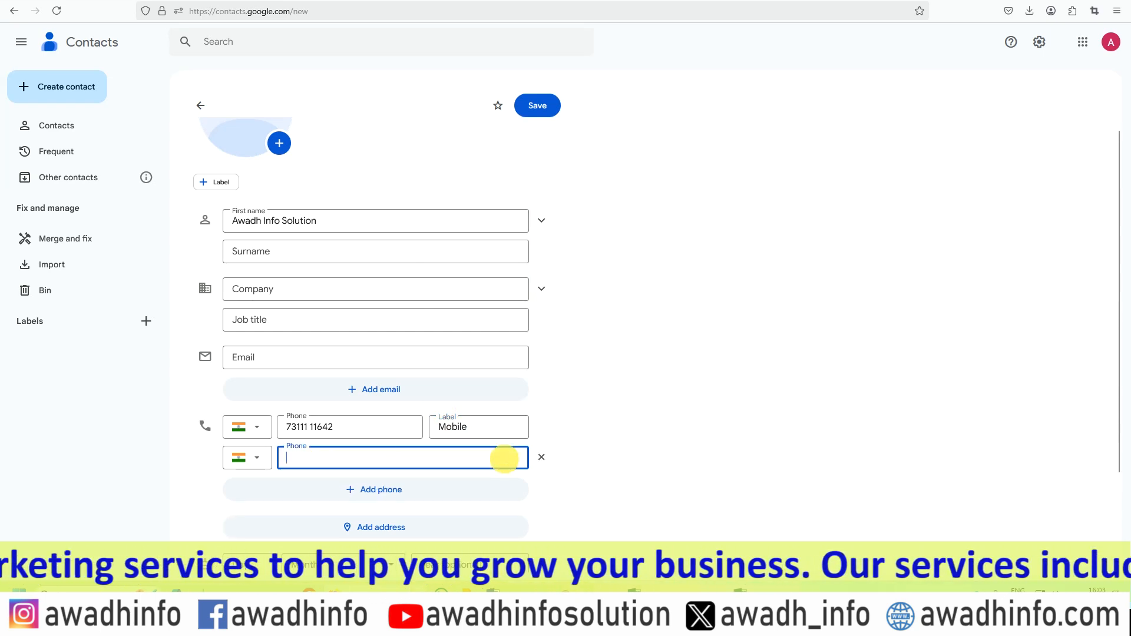
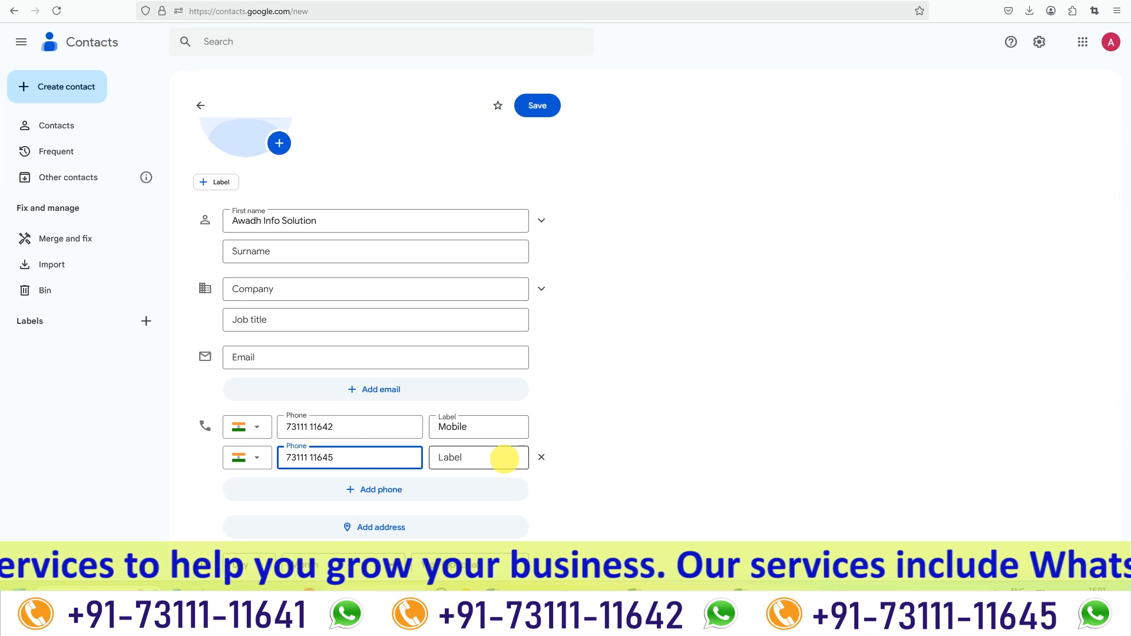
left_click(465, 458)
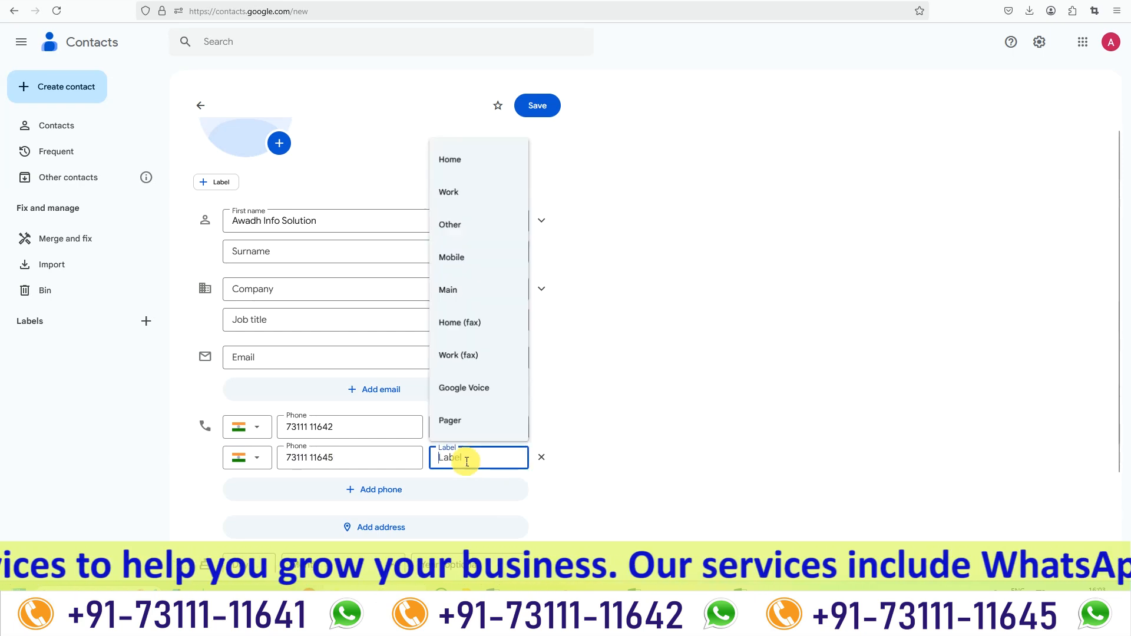
left_click(454, 189)
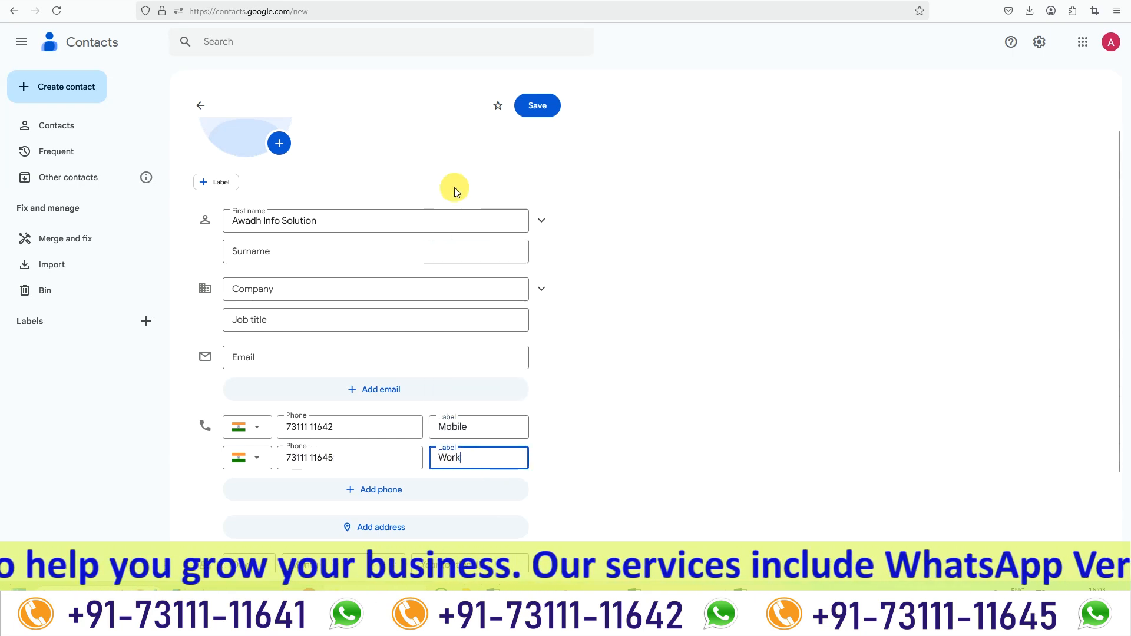
Enter the new contact's e-mail address.
scroll(341, 384, "down", 2)
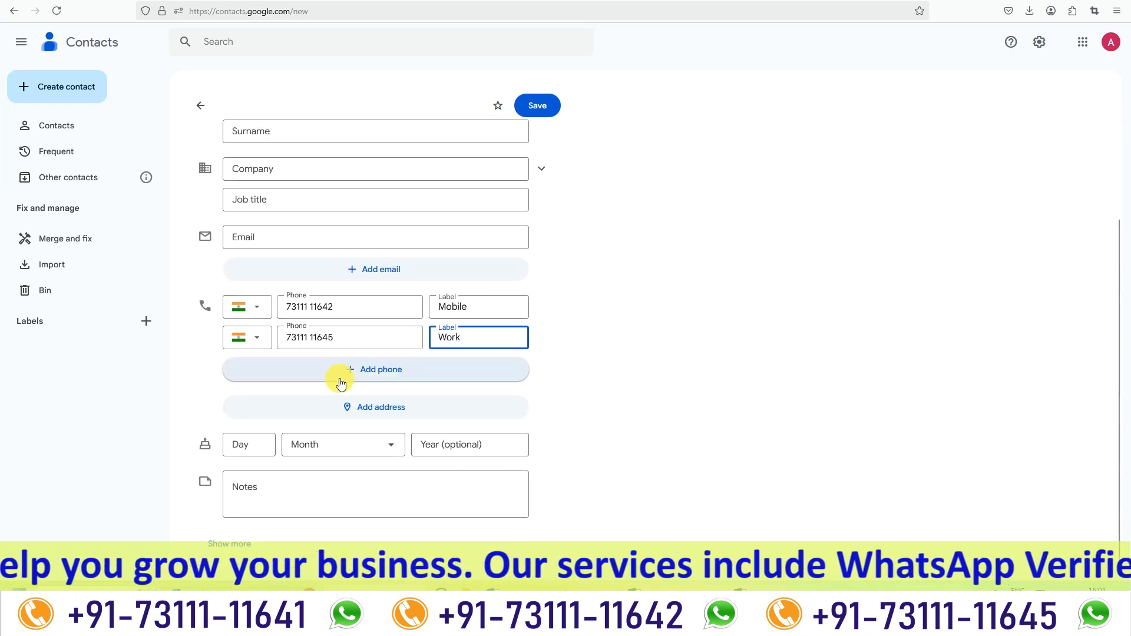
left_click(259, 237)
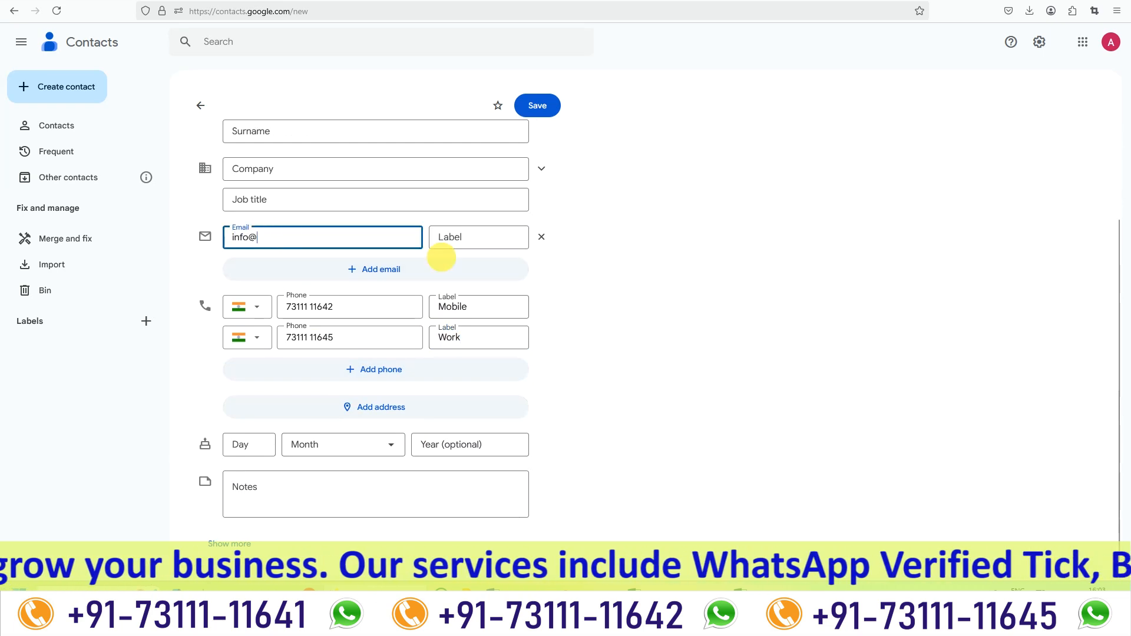
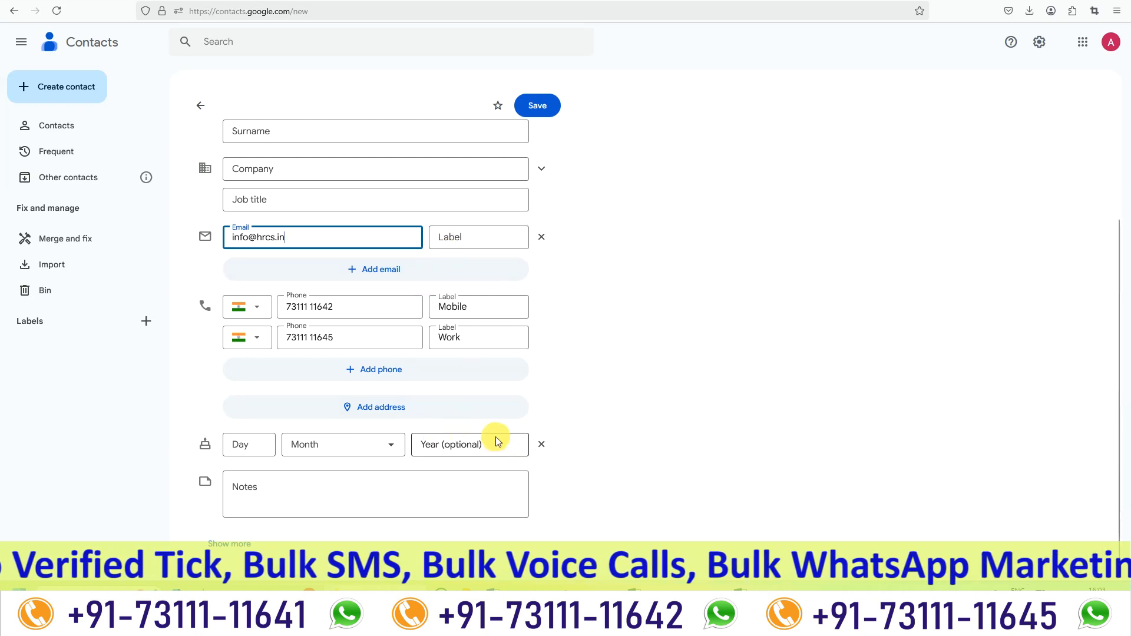
Compare the new contact's fields with the columns of the Excel contact sheet and save the contact.
left_click(657, 554)
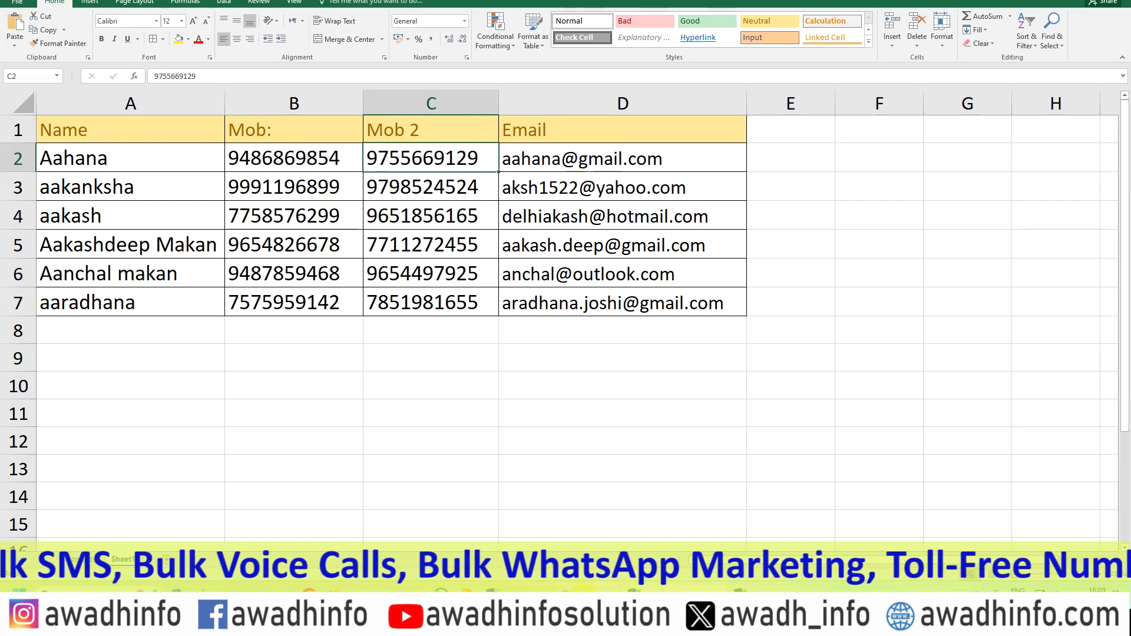
left_click(372, 595)
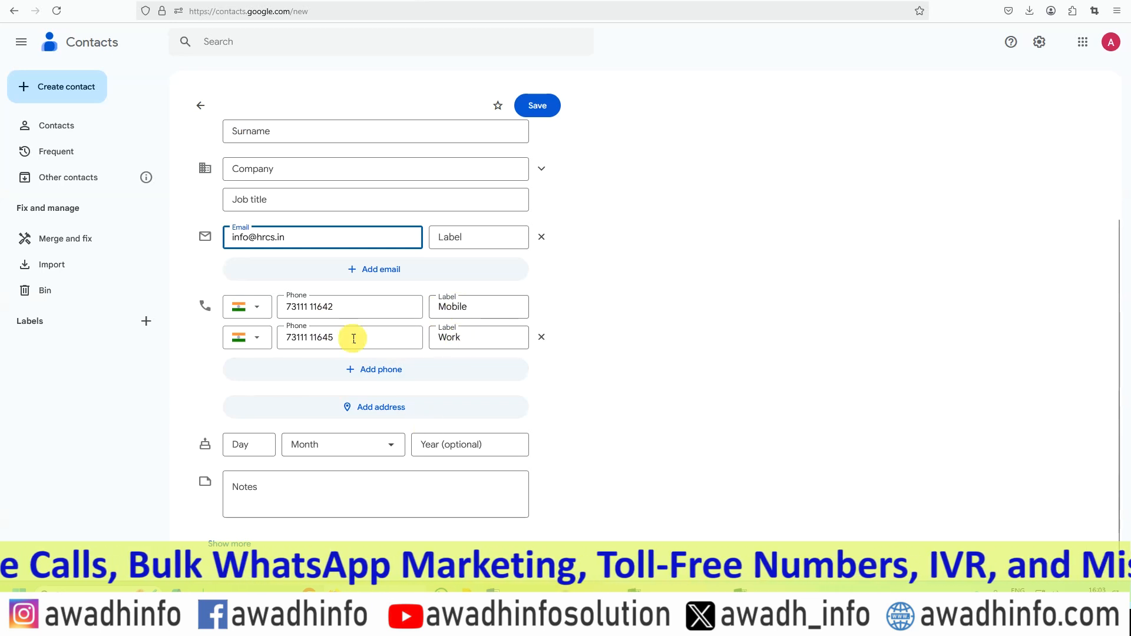
scroll(347, 320, "up", 3)
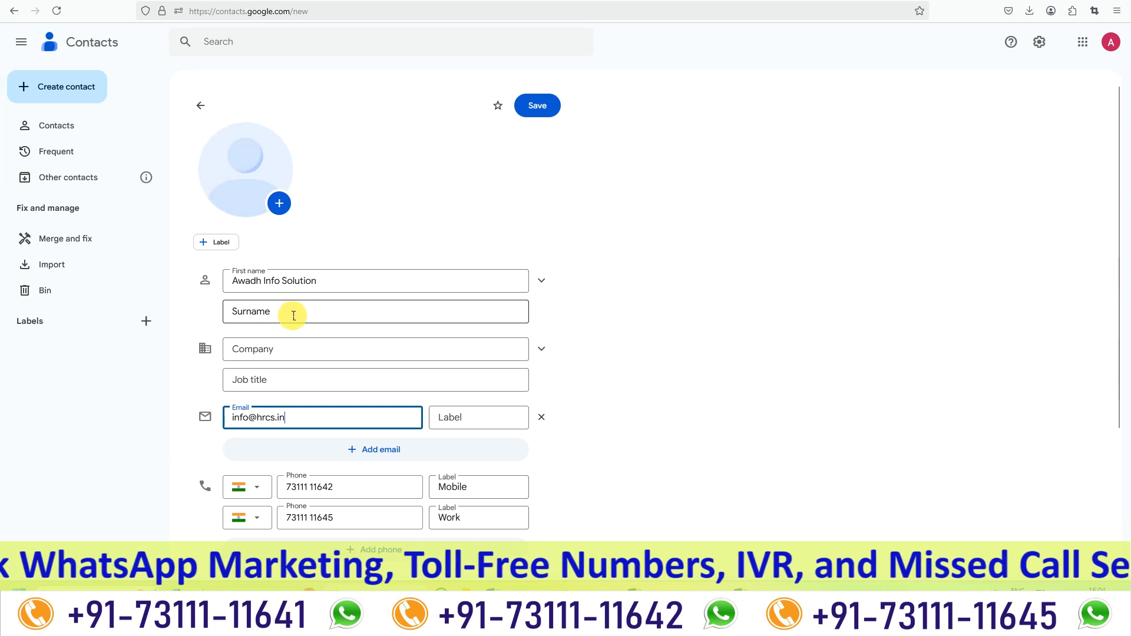
left_click(284, 294)
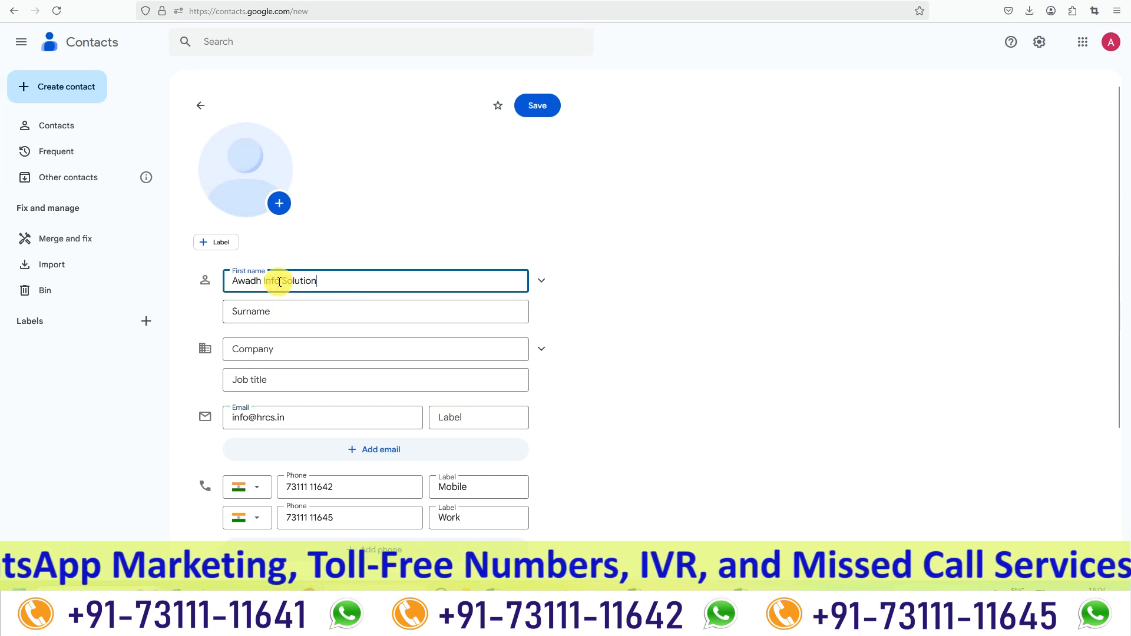
left_click(536, 109)
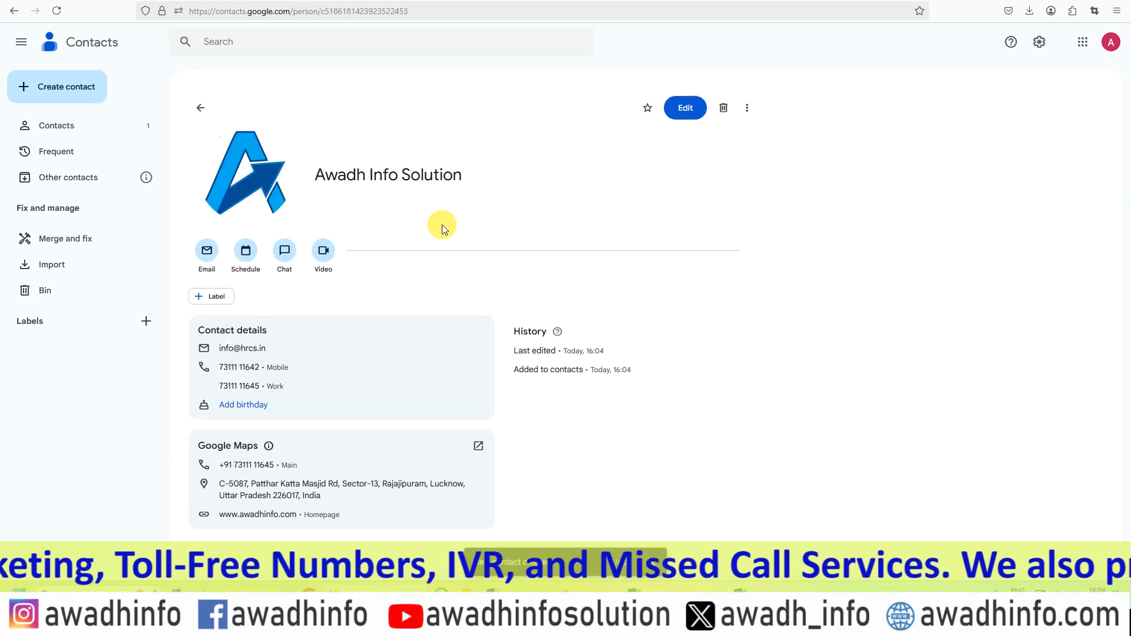
Export the contact list as Google CSV and open the downloaded contacts(1).csv in Excel.
left_click(58, 125)
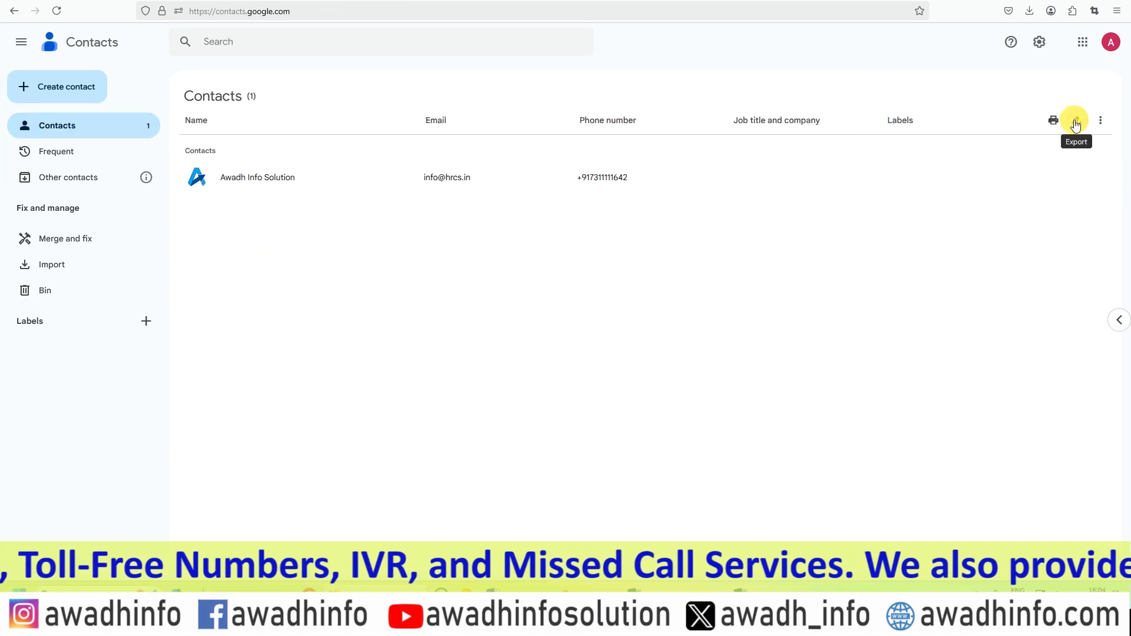
left_click(1077, 123)
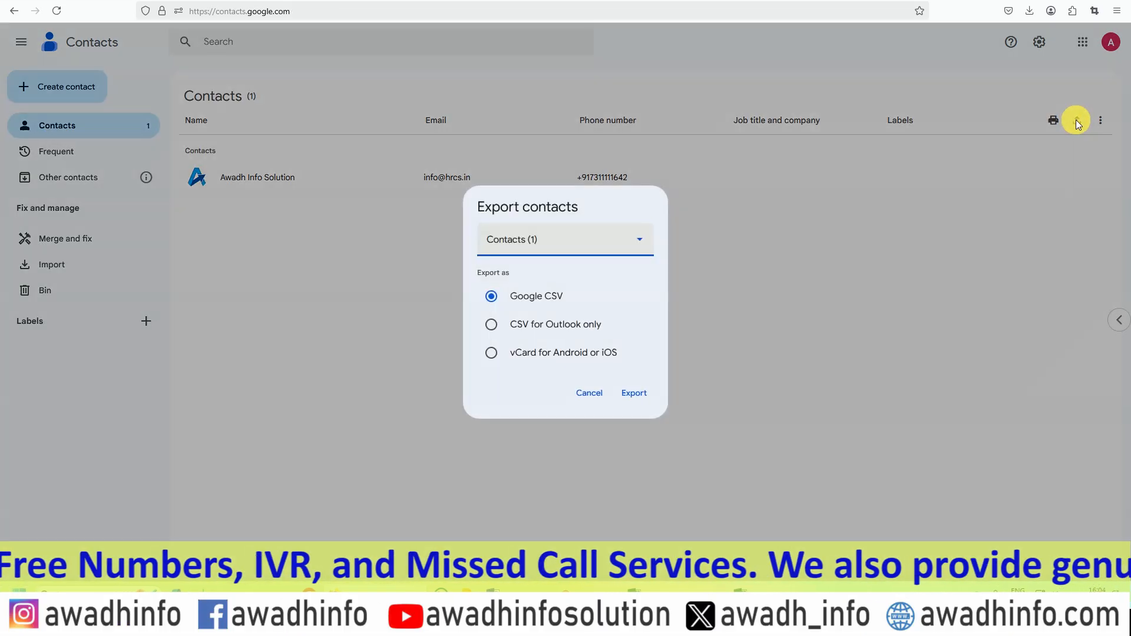
left_click(633, 395)
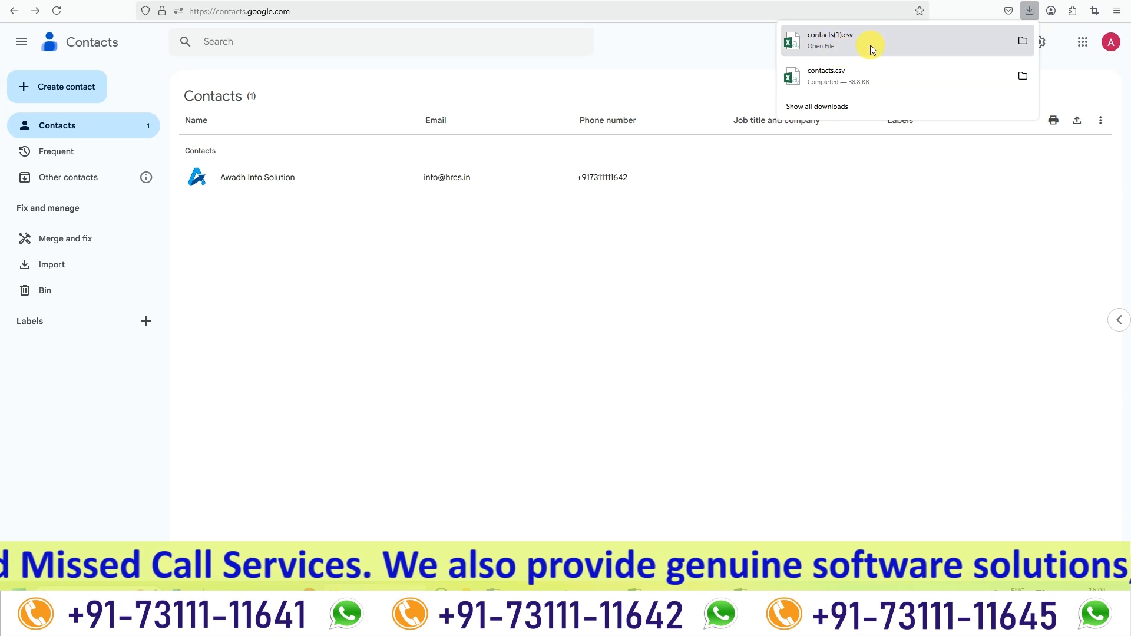
left_click(850, 43)
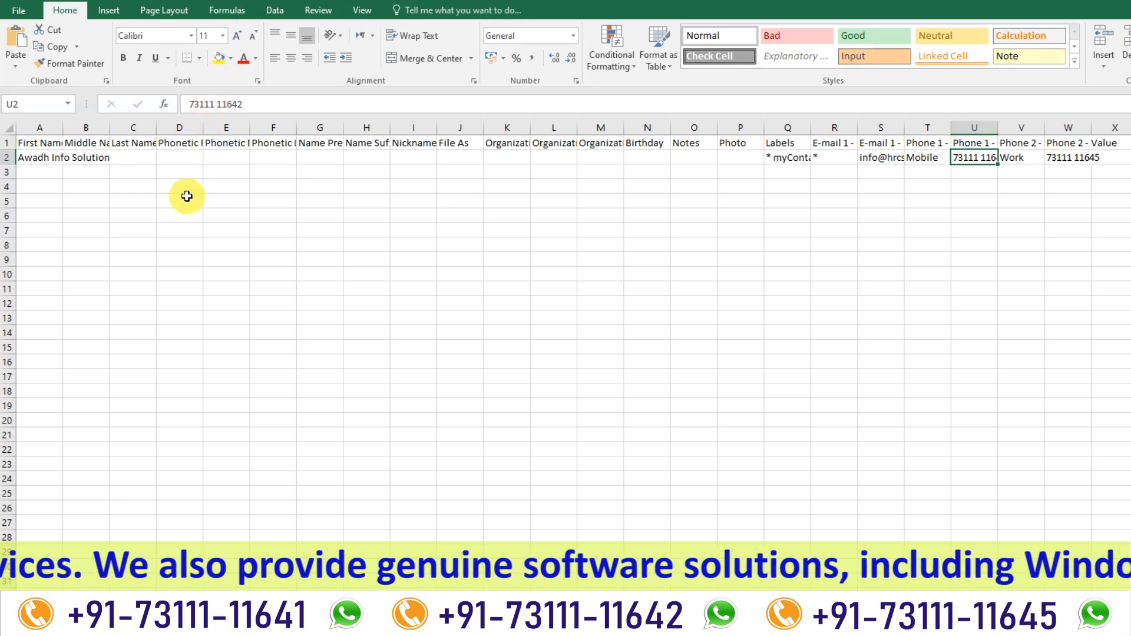
Examine the First Name, E-mail 1 - Value, and Phone 1 and Phone 2 Label and Value columns with their sample entries in row 2.
left_click(31, 144)
left_click(38, 159)
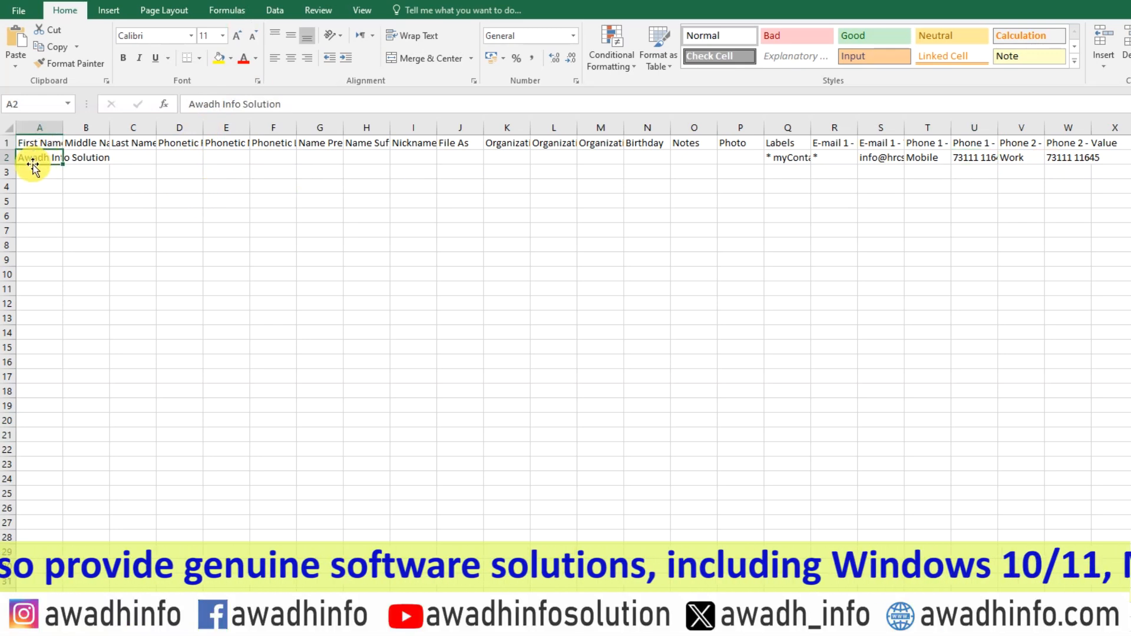
left_click(881, 143)
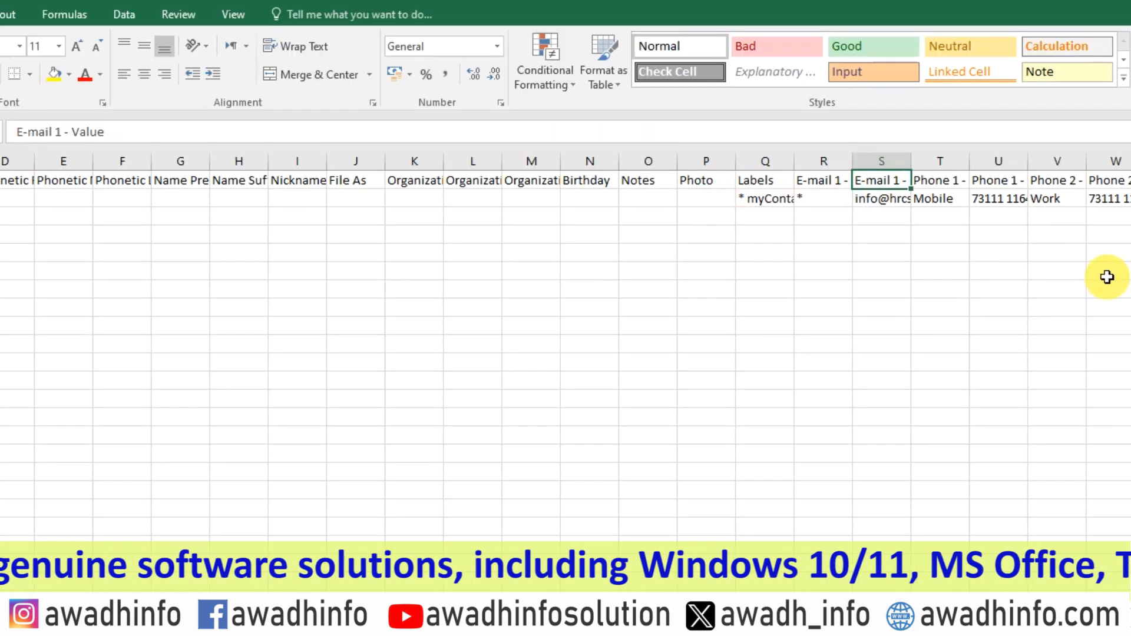
key("Down")
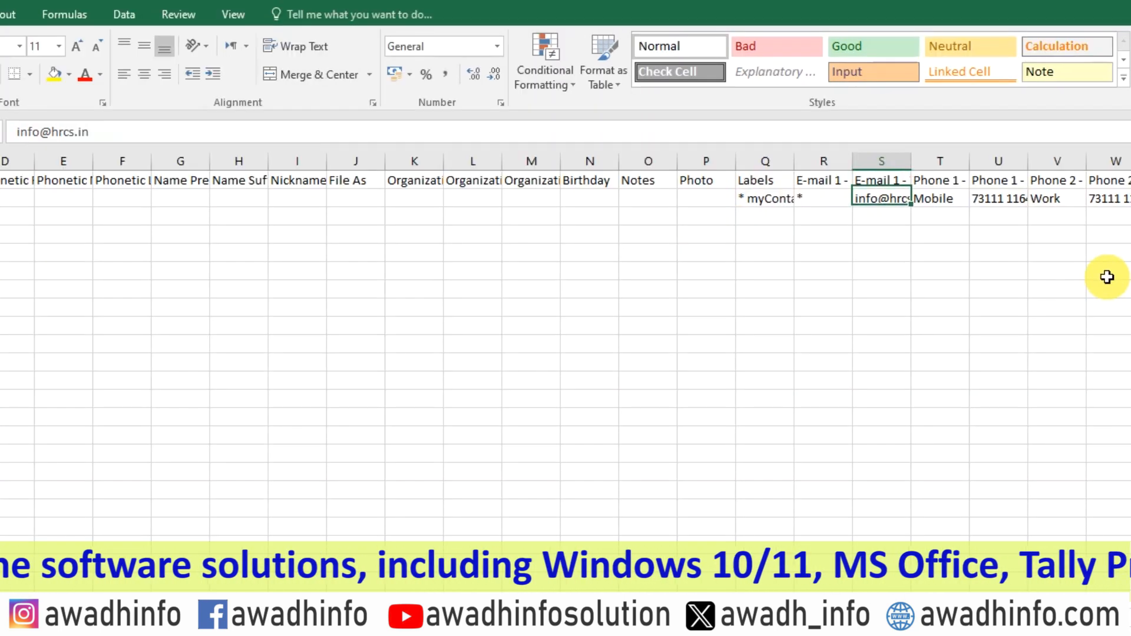
key("Up")
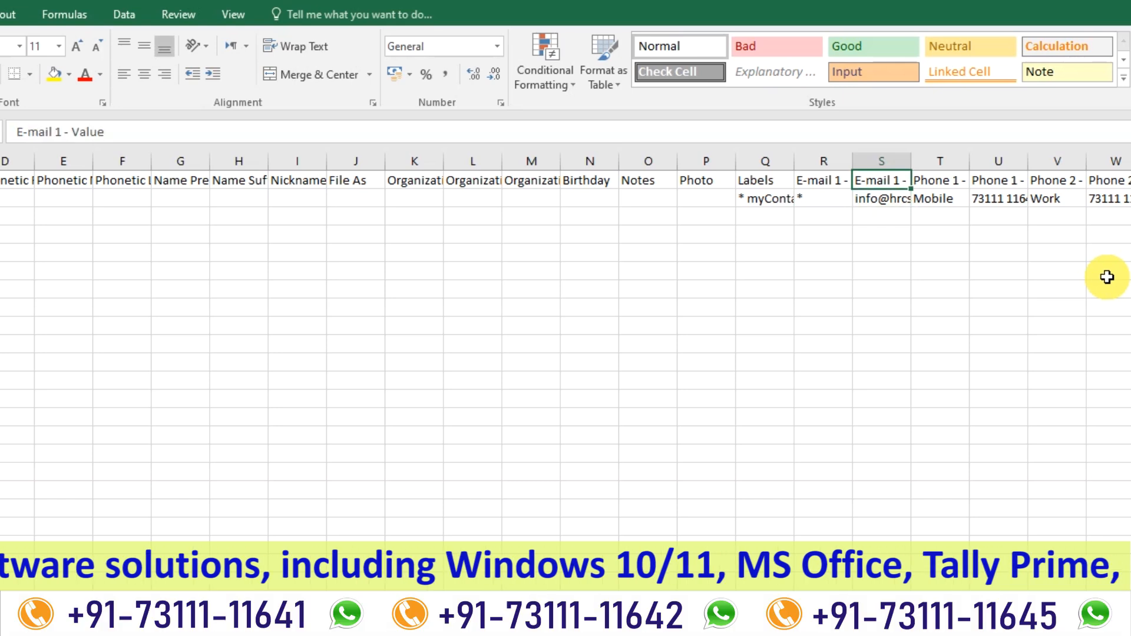
key("Right")
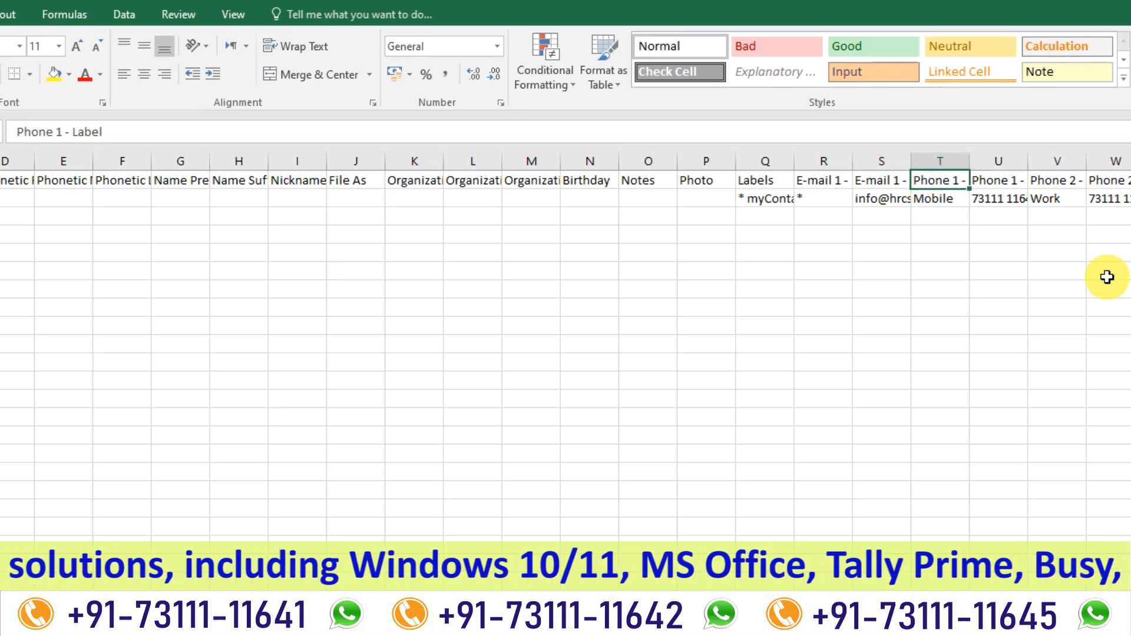
key("Down")
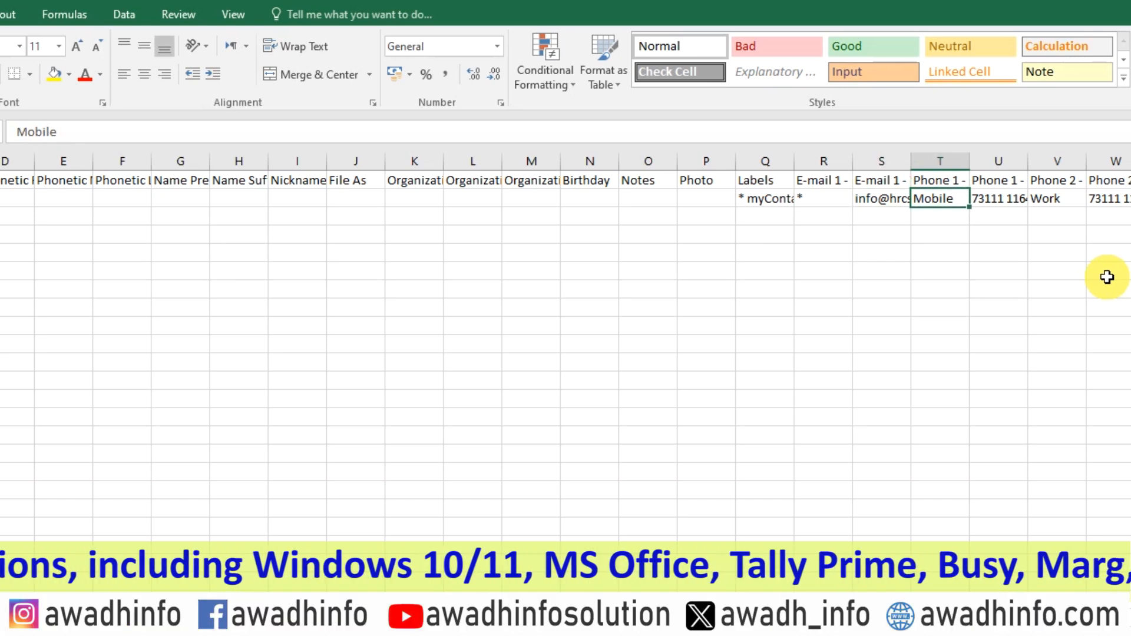
key("Up")
key("Right")
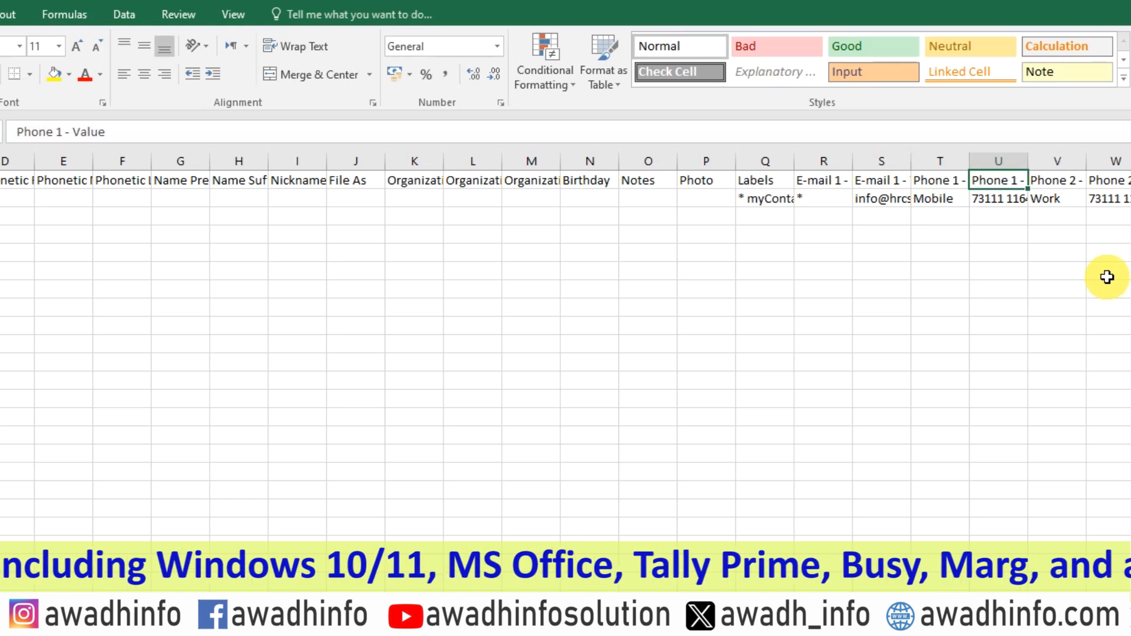
key("Down")
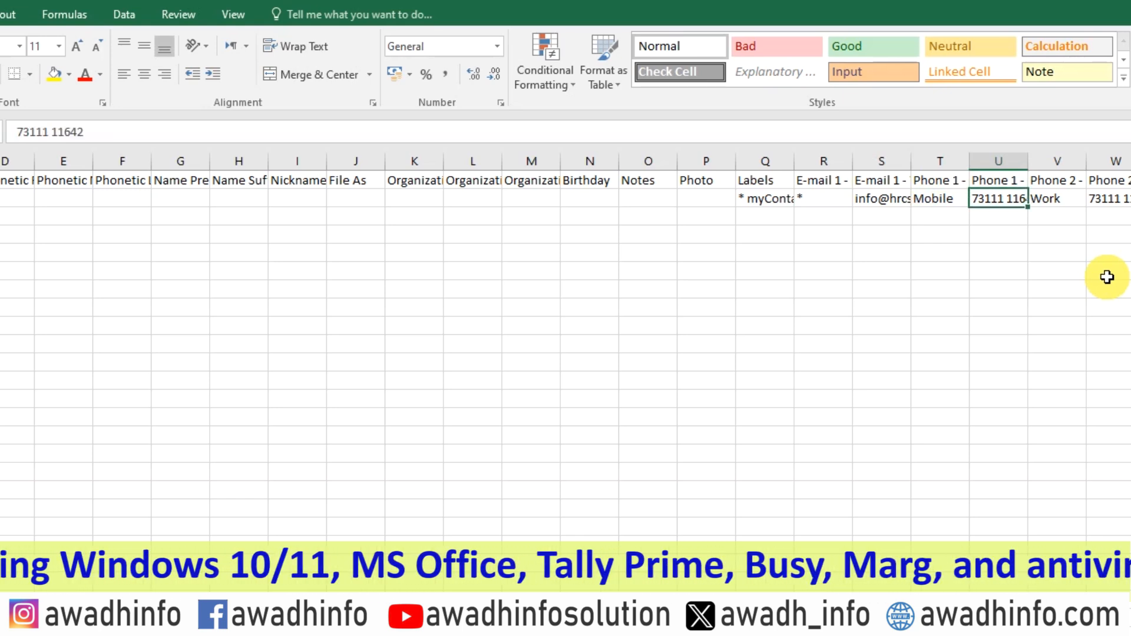
key("Up")
key("Right")
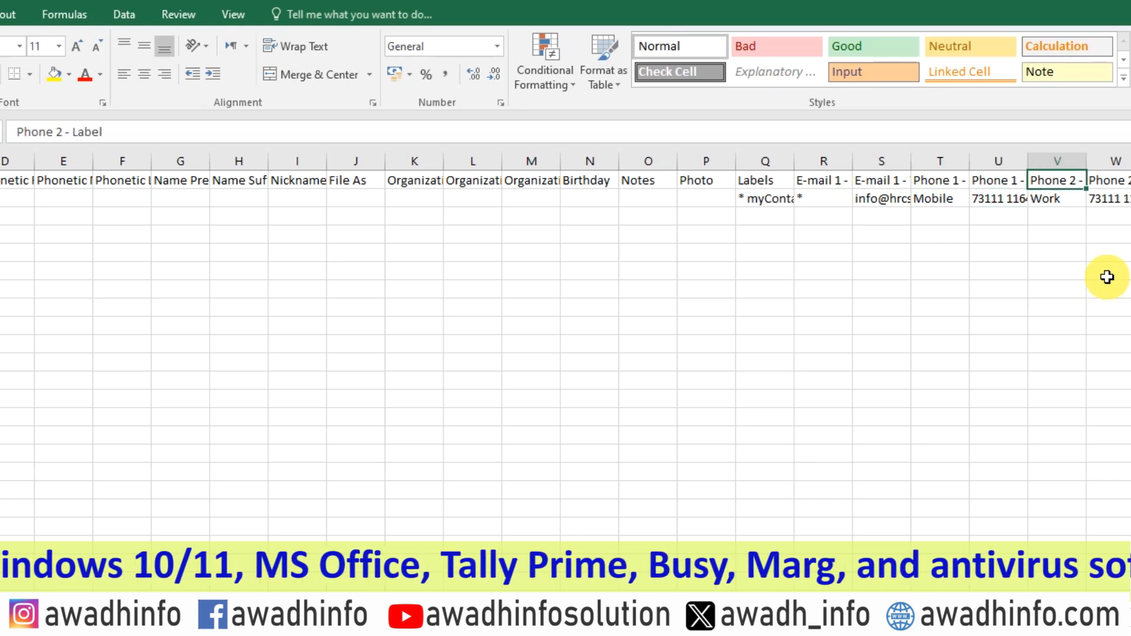
key("Down")
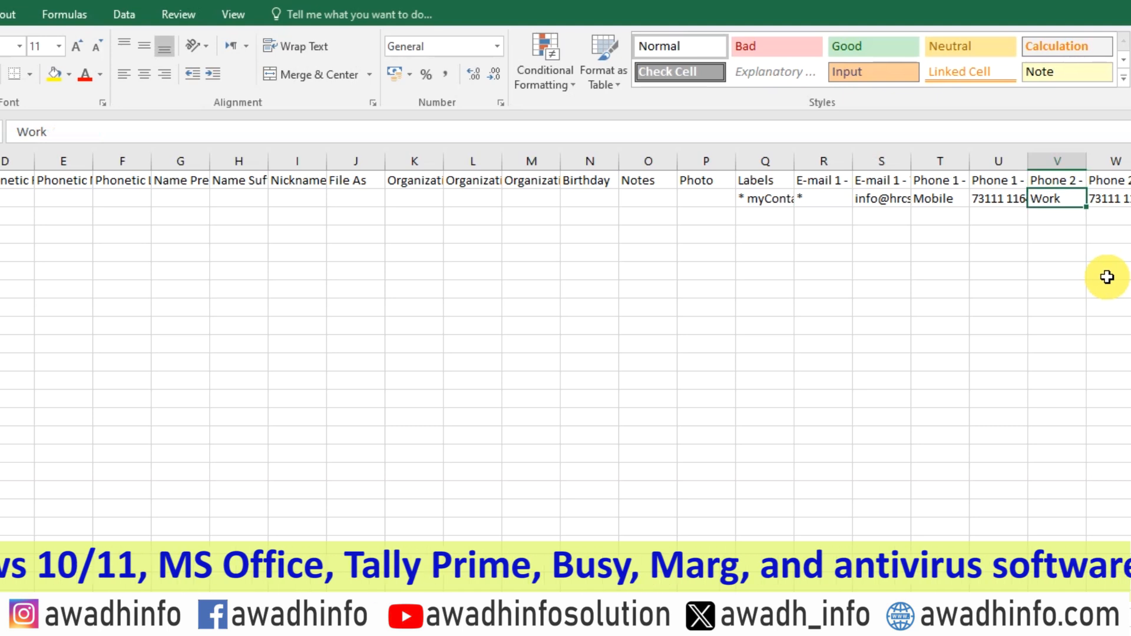
key("Up")
key("Right")
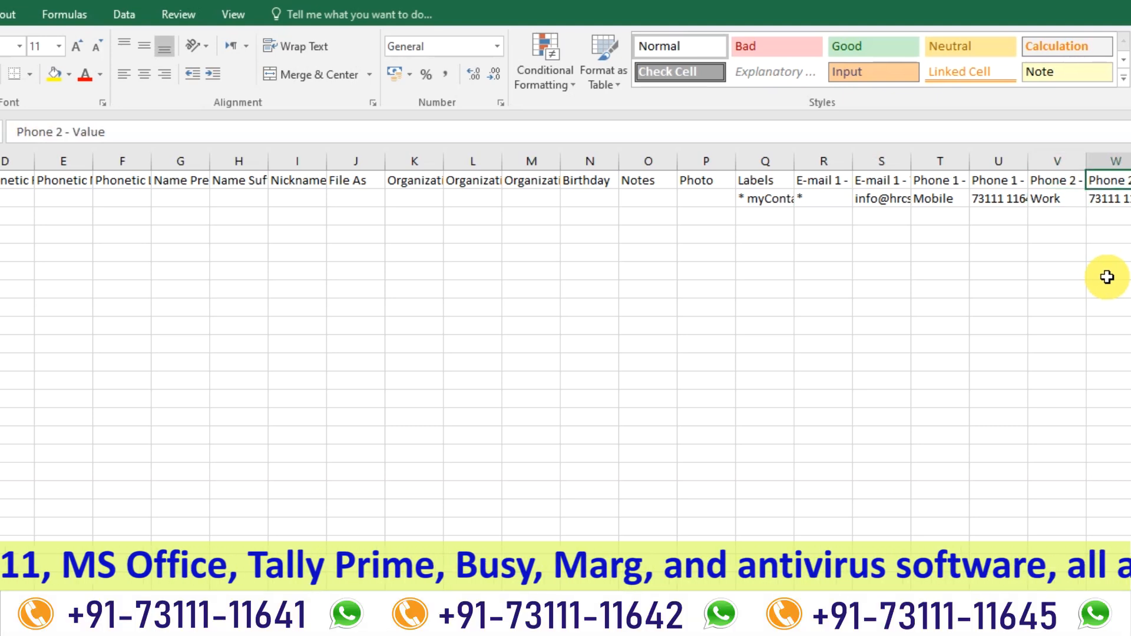
key("Down")
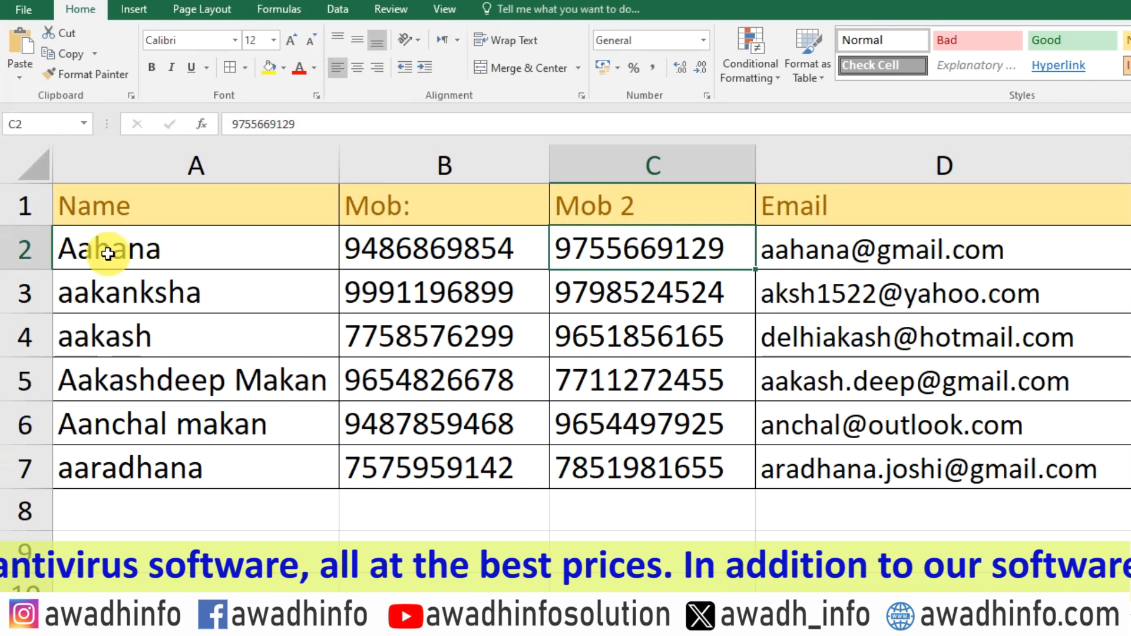
Copy the names in A2:A7 of the source contact sheet into the exported CSV's First Name column, starting at A3.
left_click(108, 254)
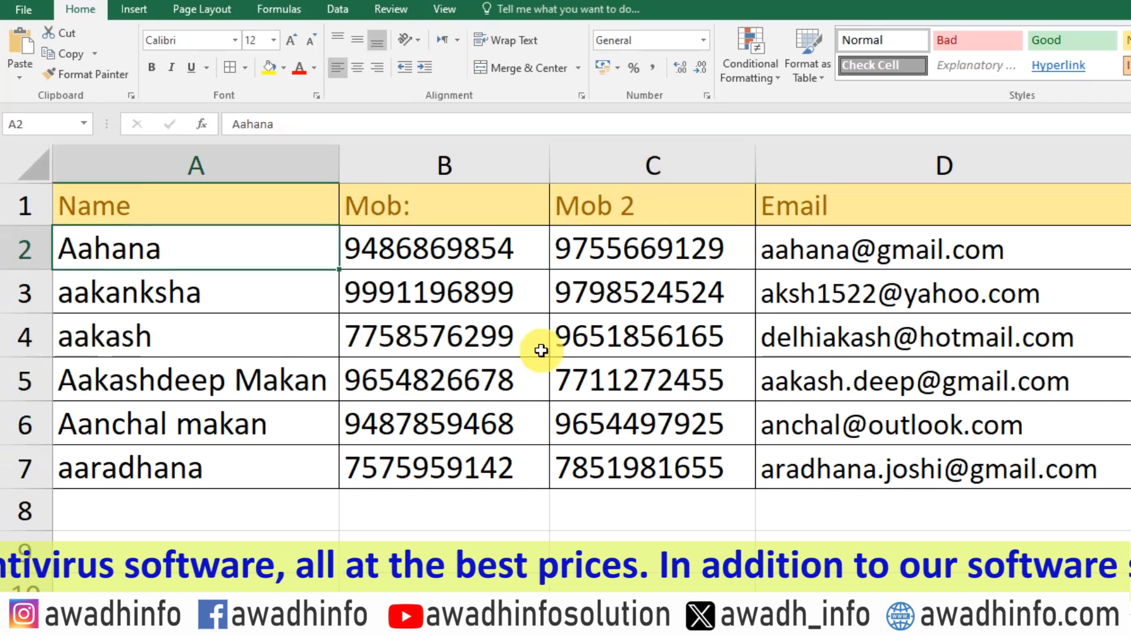
key("ctrl+shift+Down")
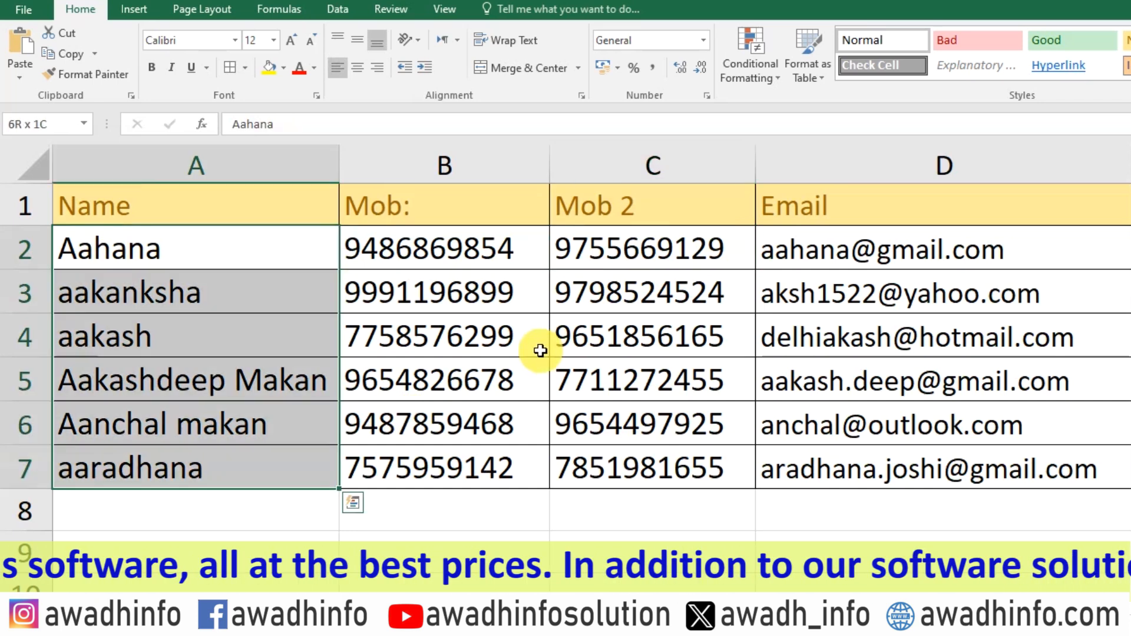
key("ctrl+c")
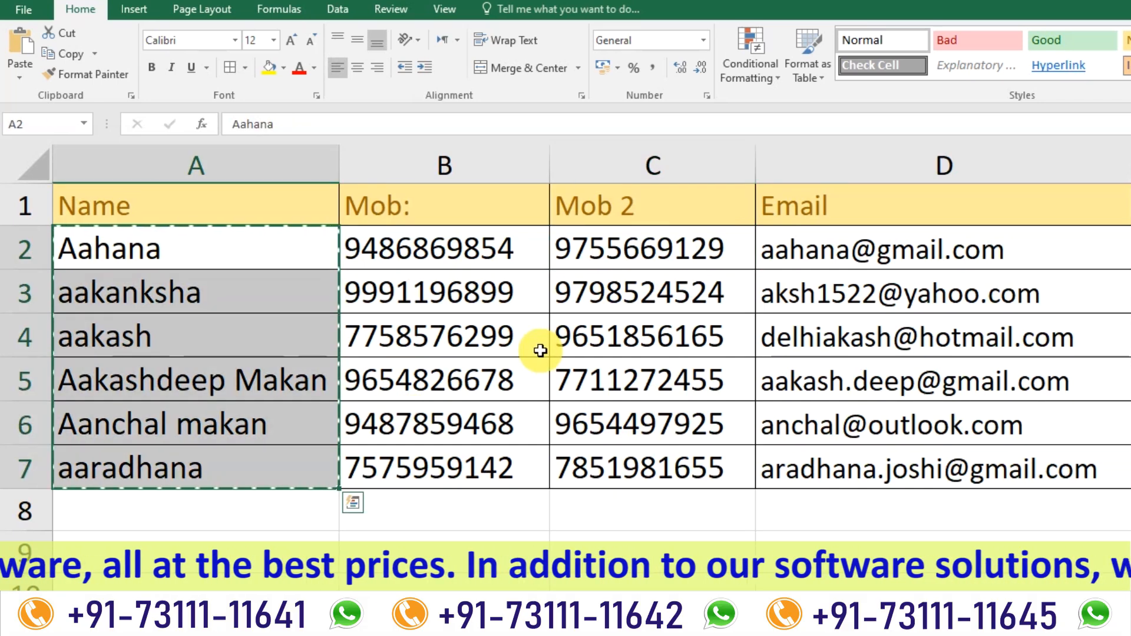
key("alt+Tab")
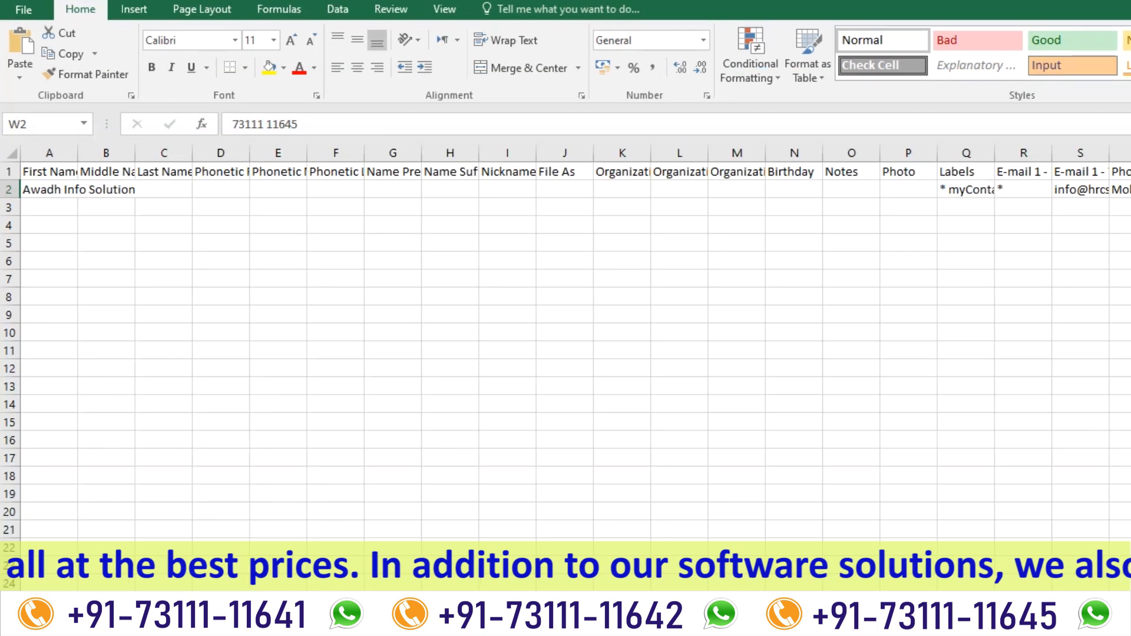
left_click(46, 207)
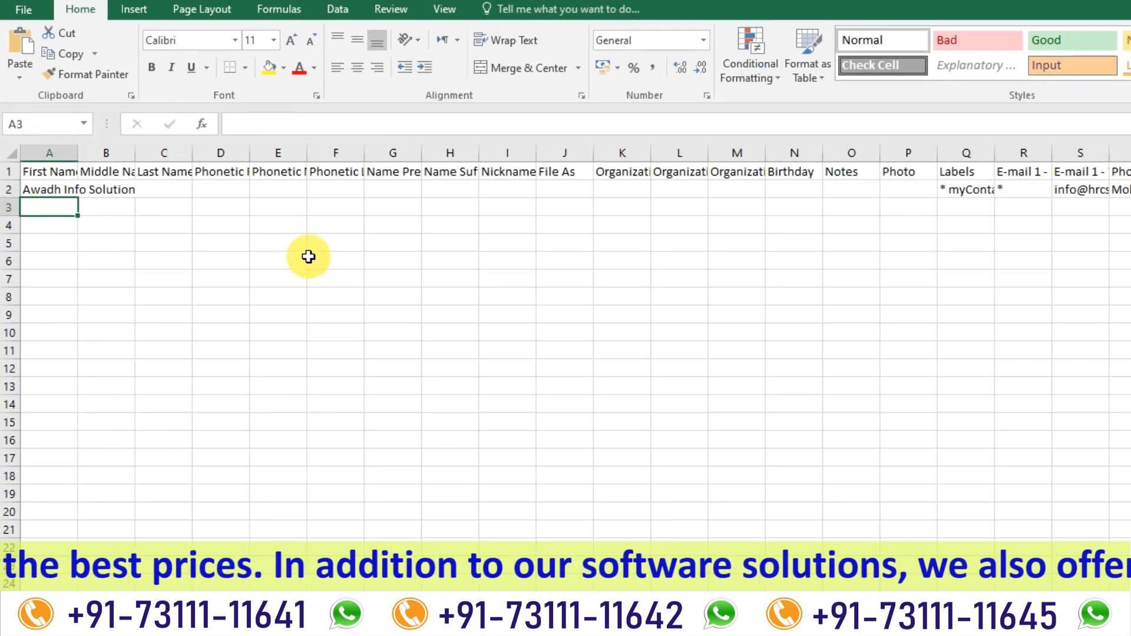
key("ctrl+v")
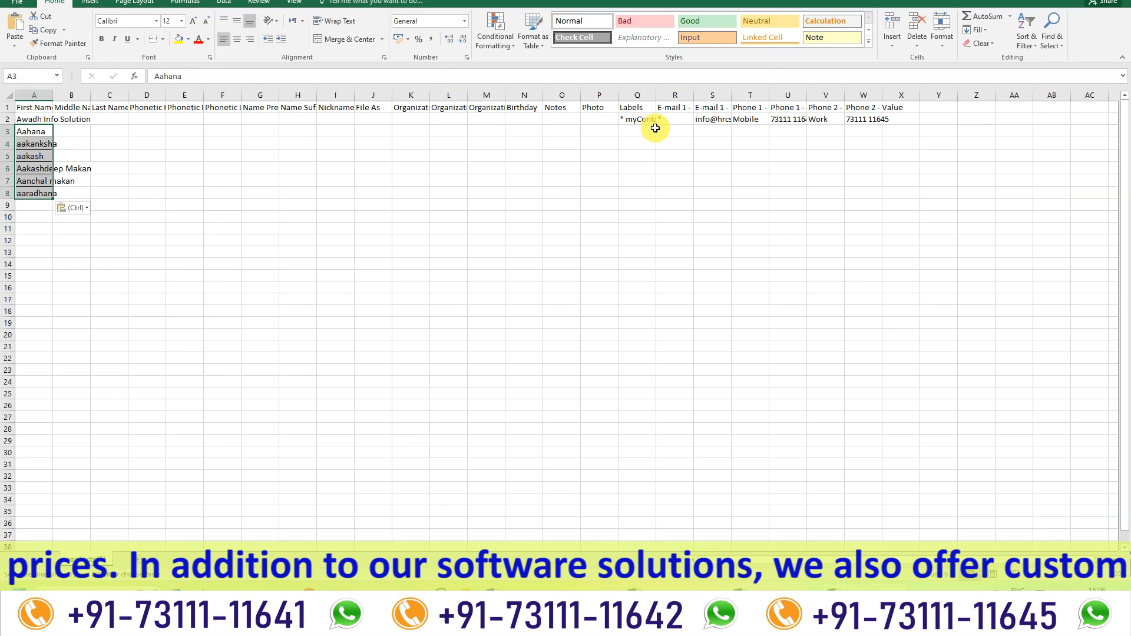
Copy the * myContacts label from Q2 down to Q3:Q8 for all the added names.
left_click(982, 191)
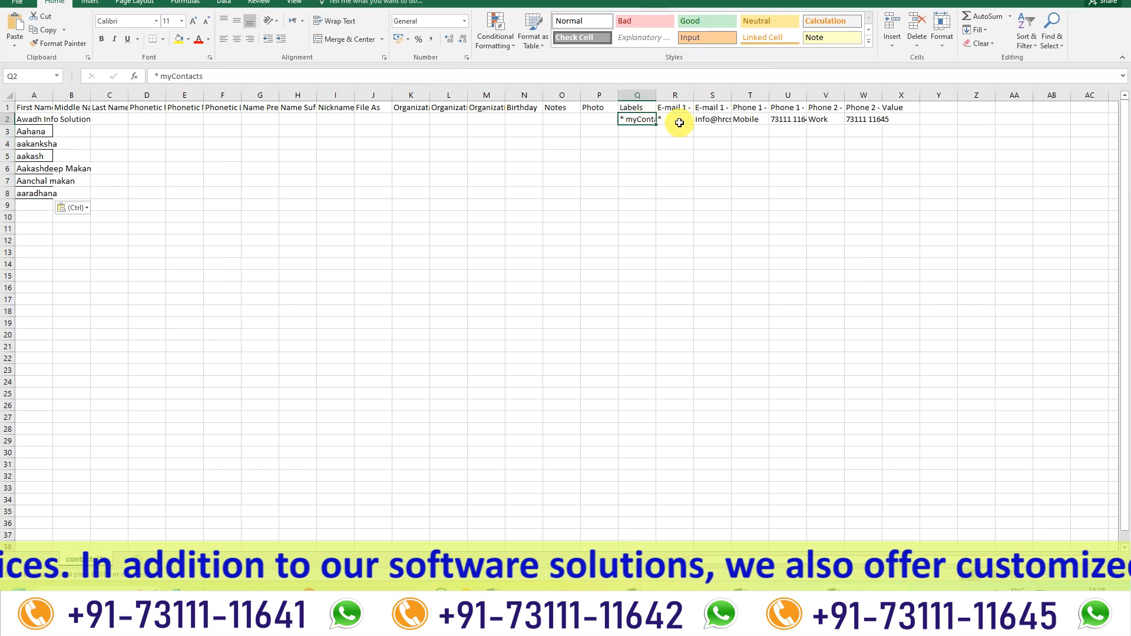
key("ctrl+c")
key("Down")
key("shift+Down")
key("shift+Down")
key("shift+Down")
key("shift+Down")
key("shift+Down")
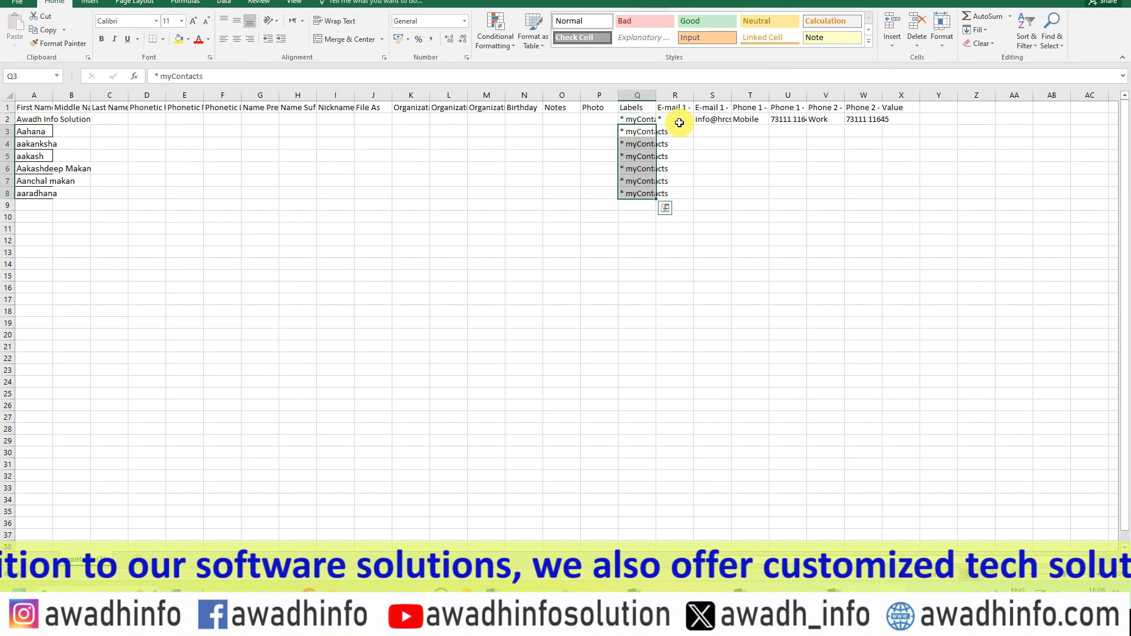
Copy the e-mail addresses in D2:D7 of the source contact sheet into the CSV's E-mail 1 - Value column, starting at S3.
left_click(713, 131)
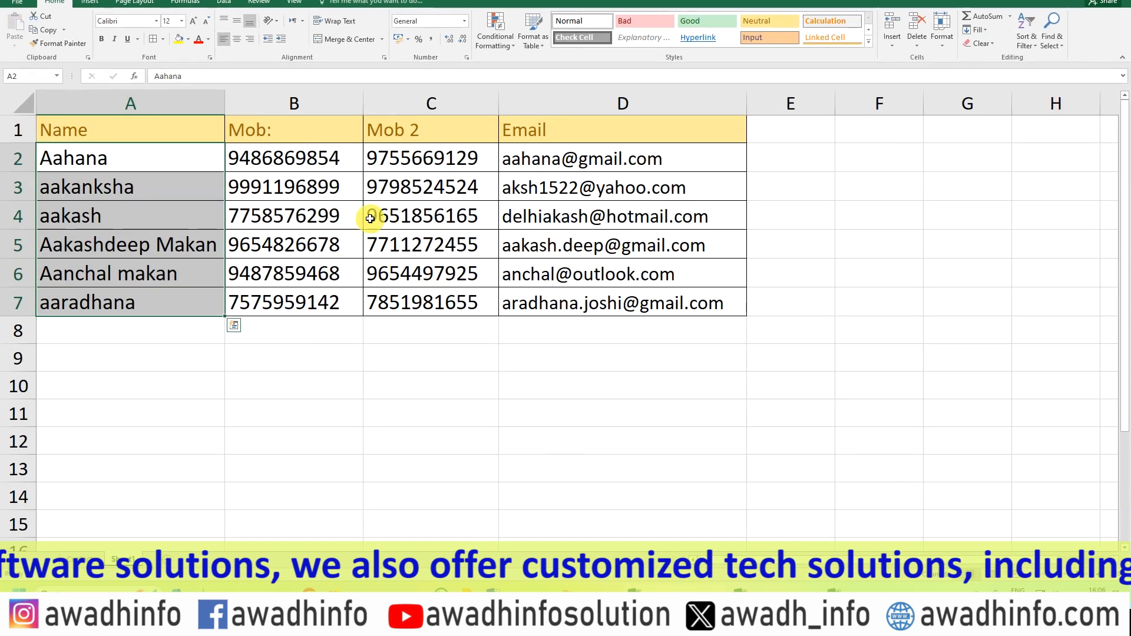
left_click(518, 159)
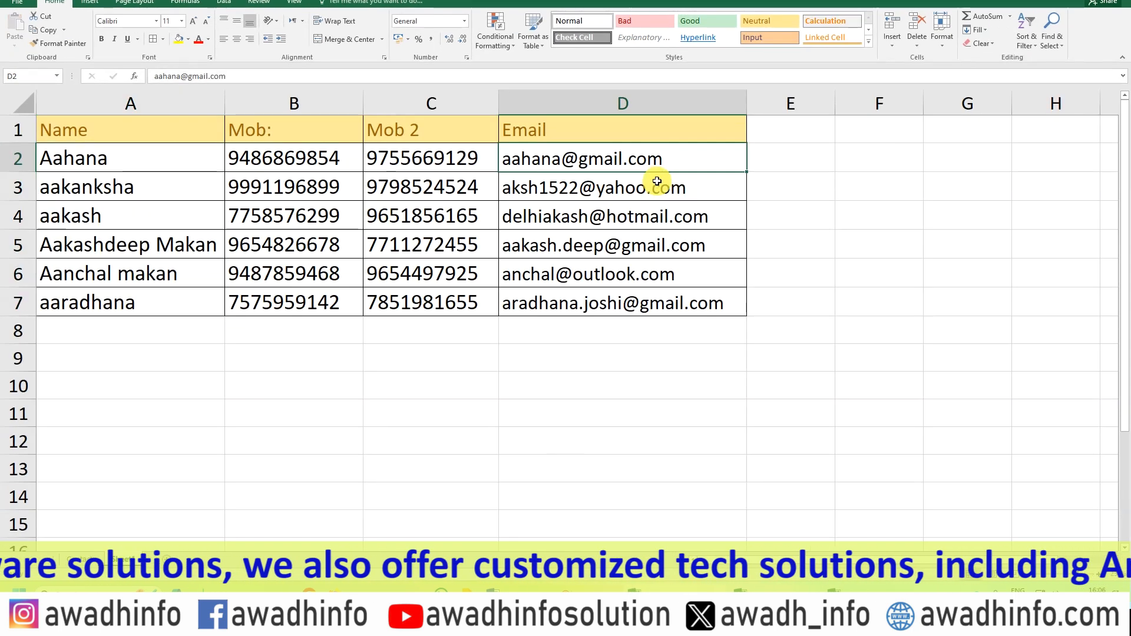
key("shift+Down")
key("shift+Down")
key("shift+Down")
key("shift+Down")
key("shift+Down")
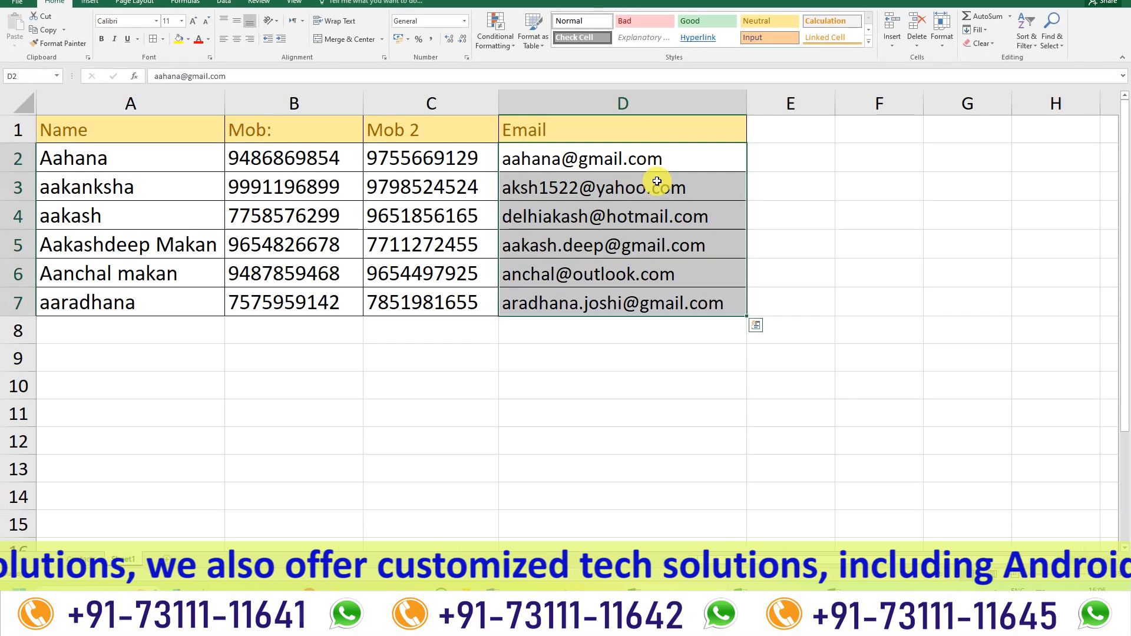
key("ctrl+c")
key("alt+Tab")
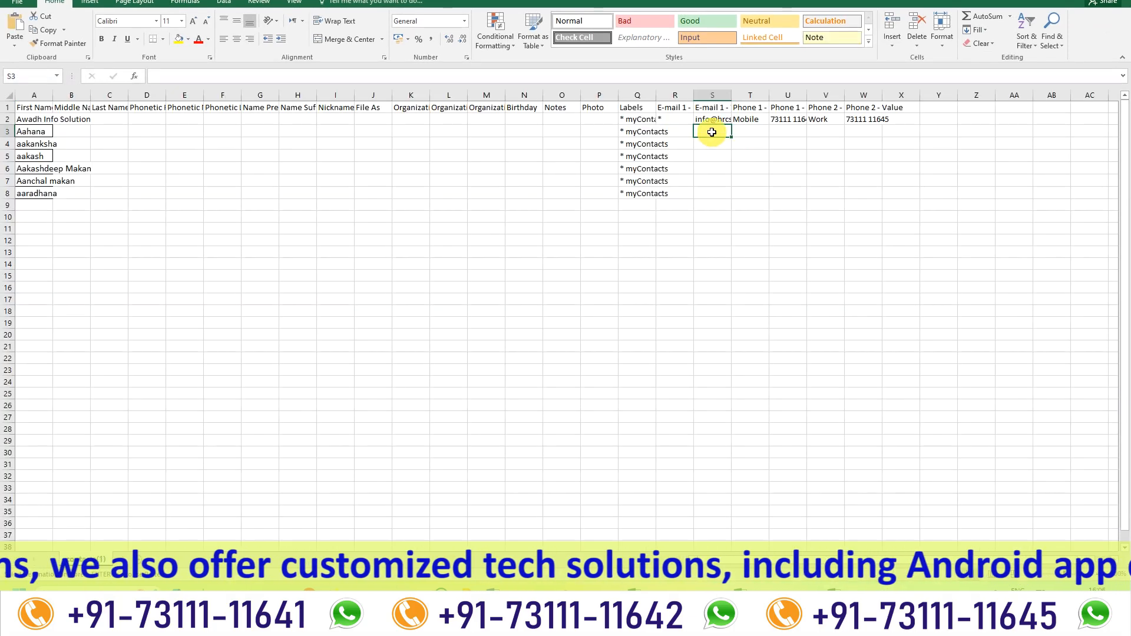
key("ctrl+v")
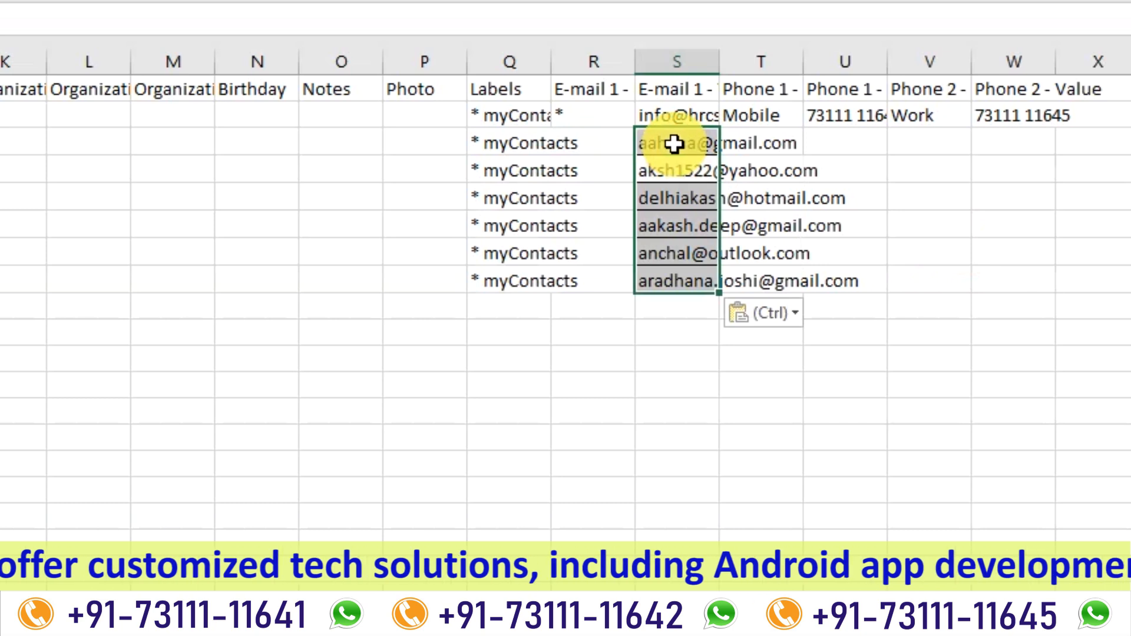
Copy the Mobile label from T2 down to T3:T8 in the Phone 1 - Label column.
left_click(778, 115)
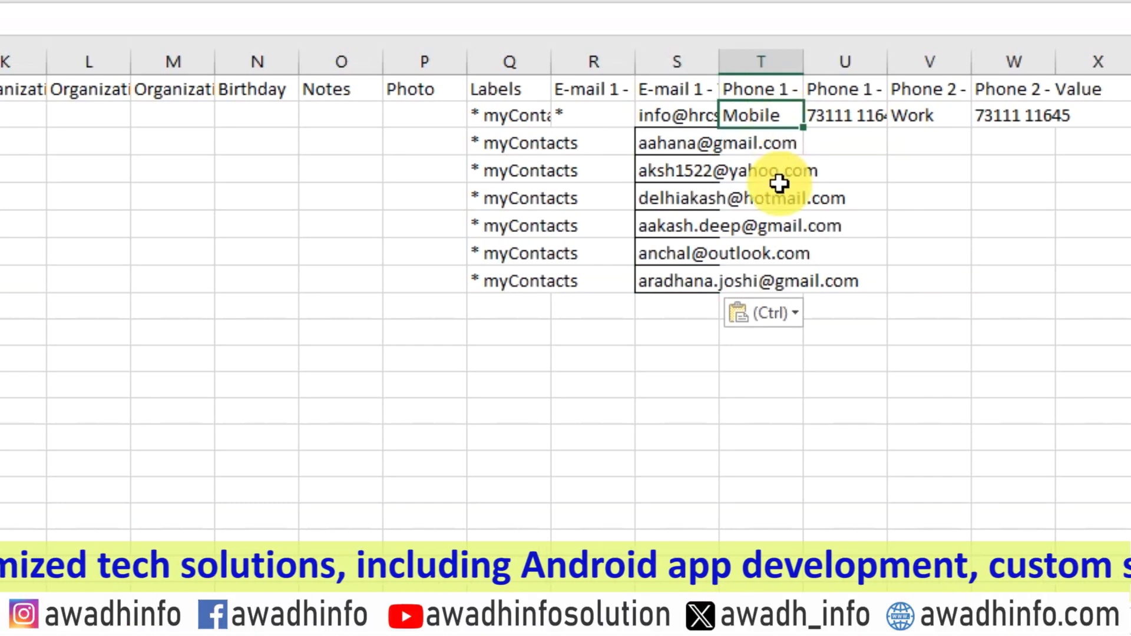
key("ctrl+c")
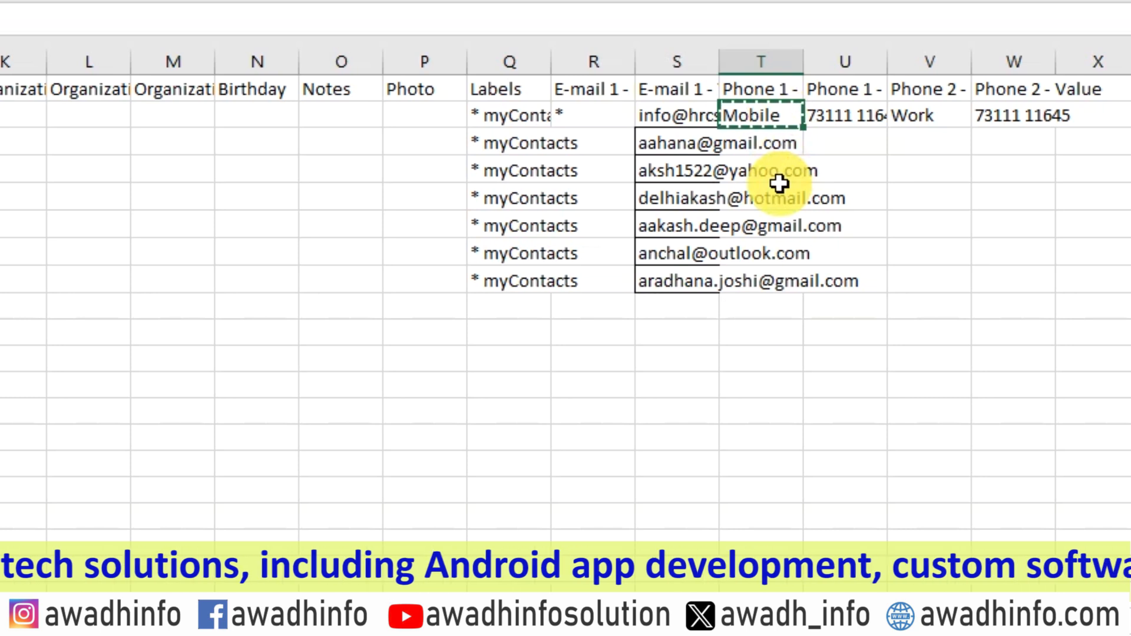
left_click(779, 176)
key("Down")
key("Down")
key("Down")
key("Down")
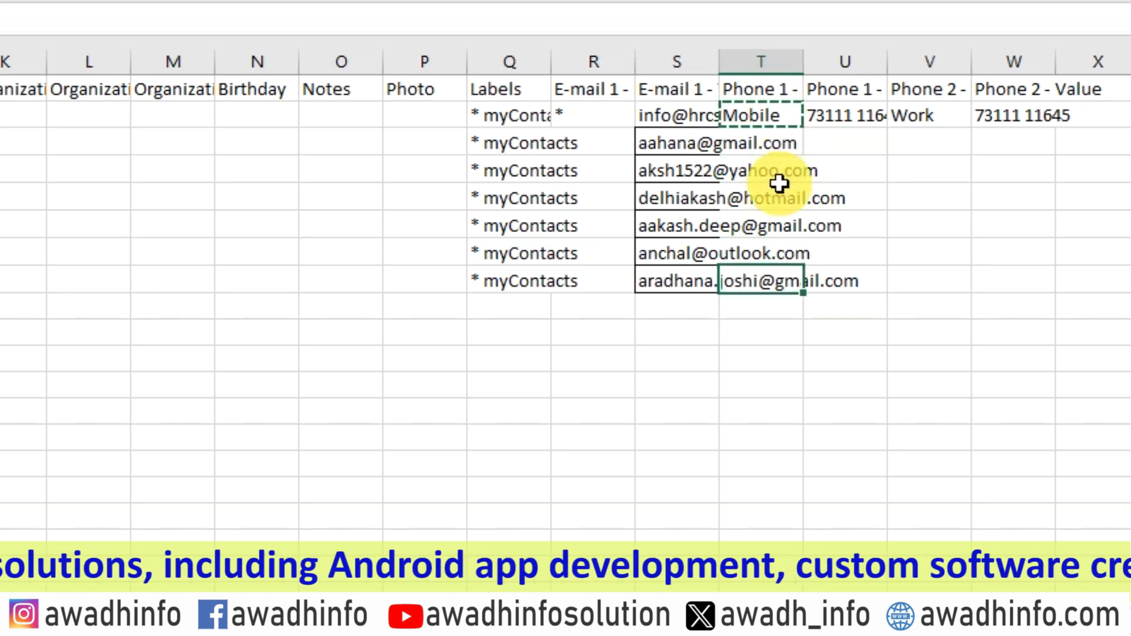
key("shift+Up")
key("shift+Up")
key("shift+Up")
key("shift+Up")
key("shift+Up")
key("ctrl+v")
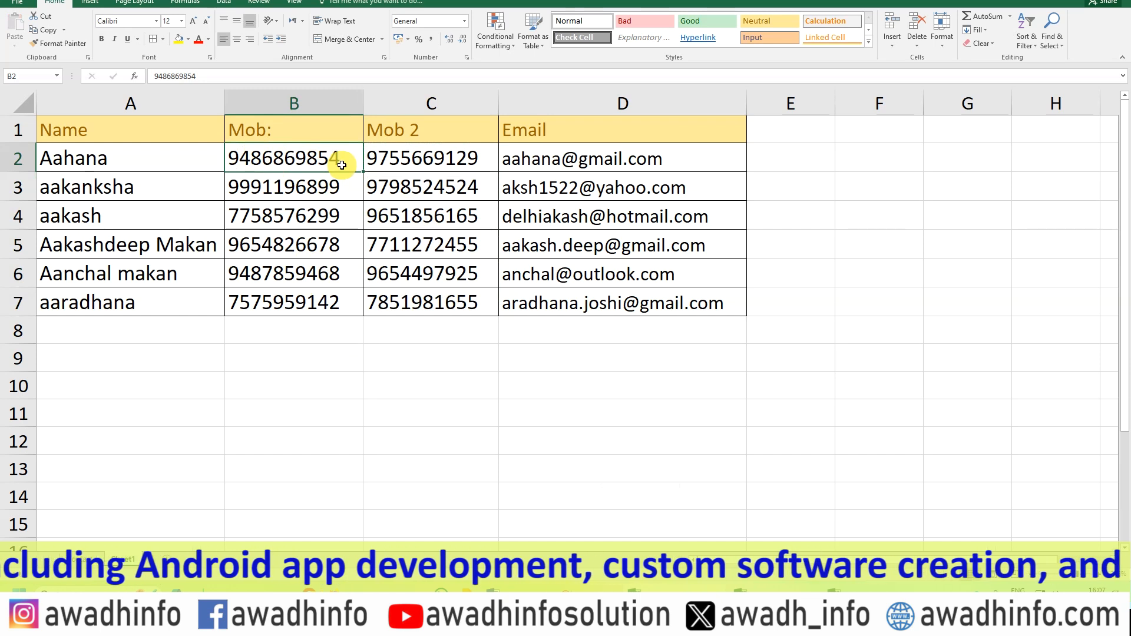
Copy the first mobile numbers in B2:B7 of the source sheet into the CSV's Phone 1 - Value column, starting at U3.
key("shift+Down")
key("shift+Down")
key("shift+Down")
key("shift+Down")
key("shift+Down")
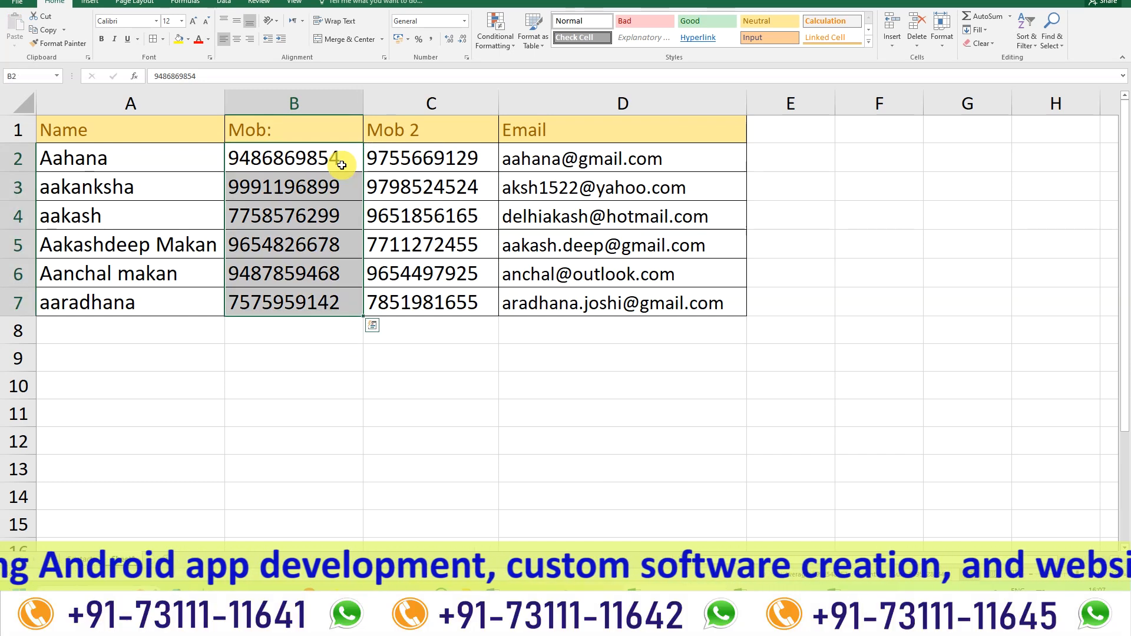
key("ctrl+c")
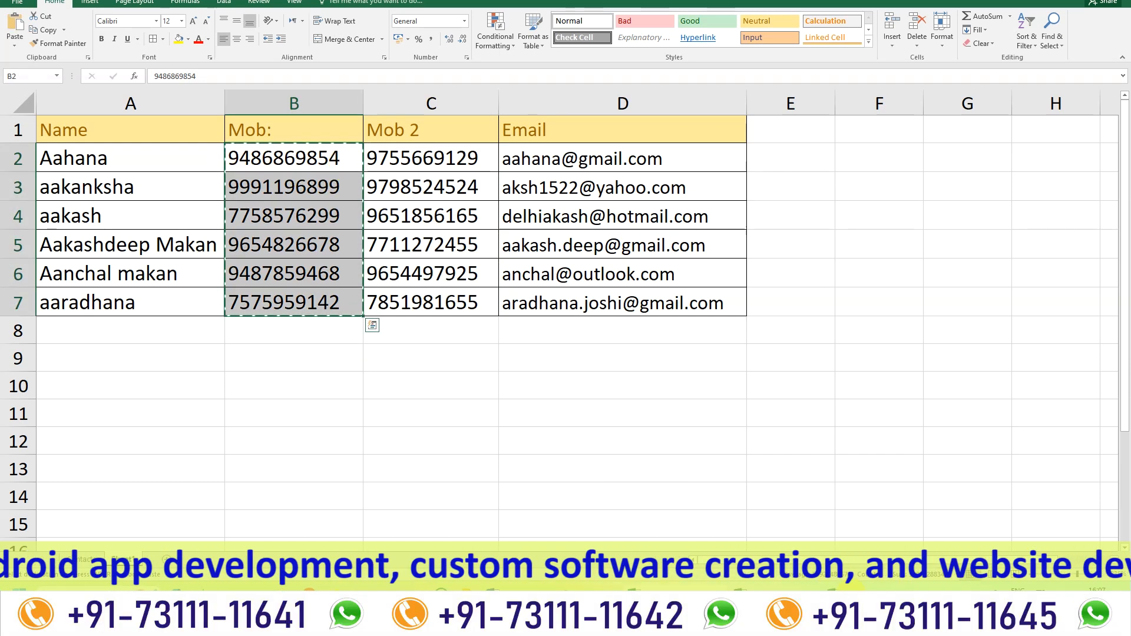
key("alt+Tab")
left_click(793, 127)
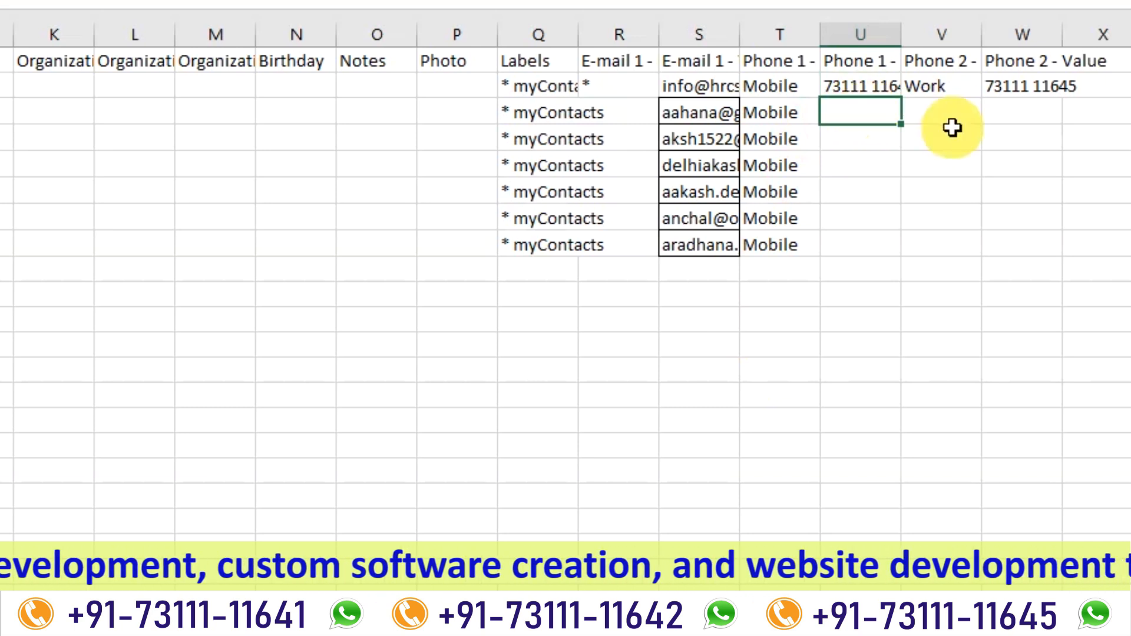
key("ctrl+v")
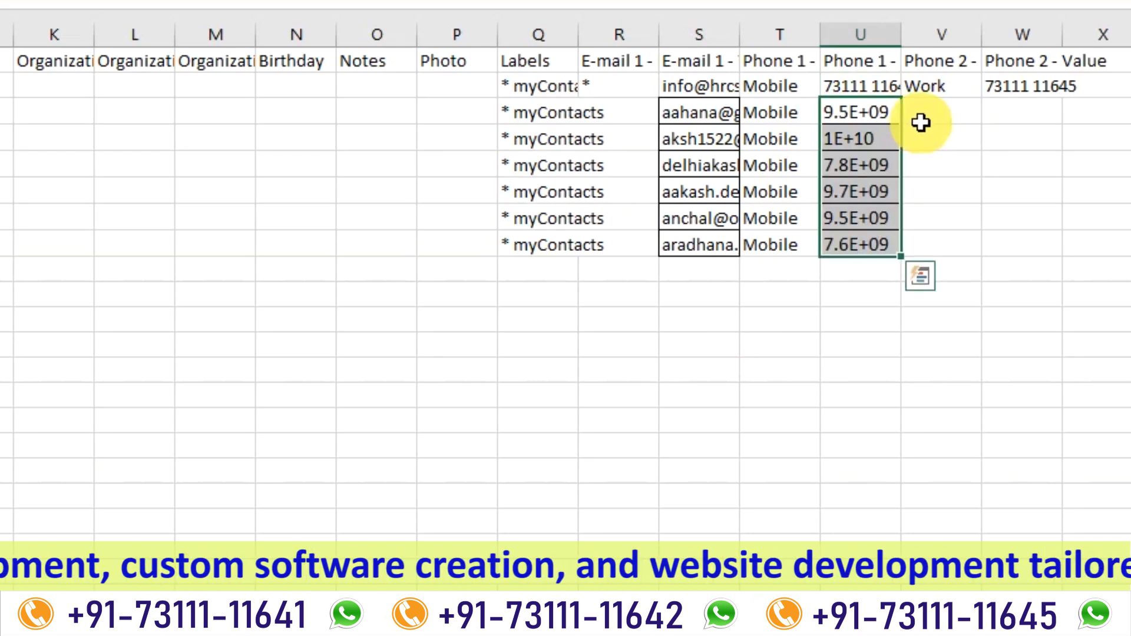
Copy the Work label from V2 down to V3:V8 in the Phone 2 - Label column.
left_click(936, 90)
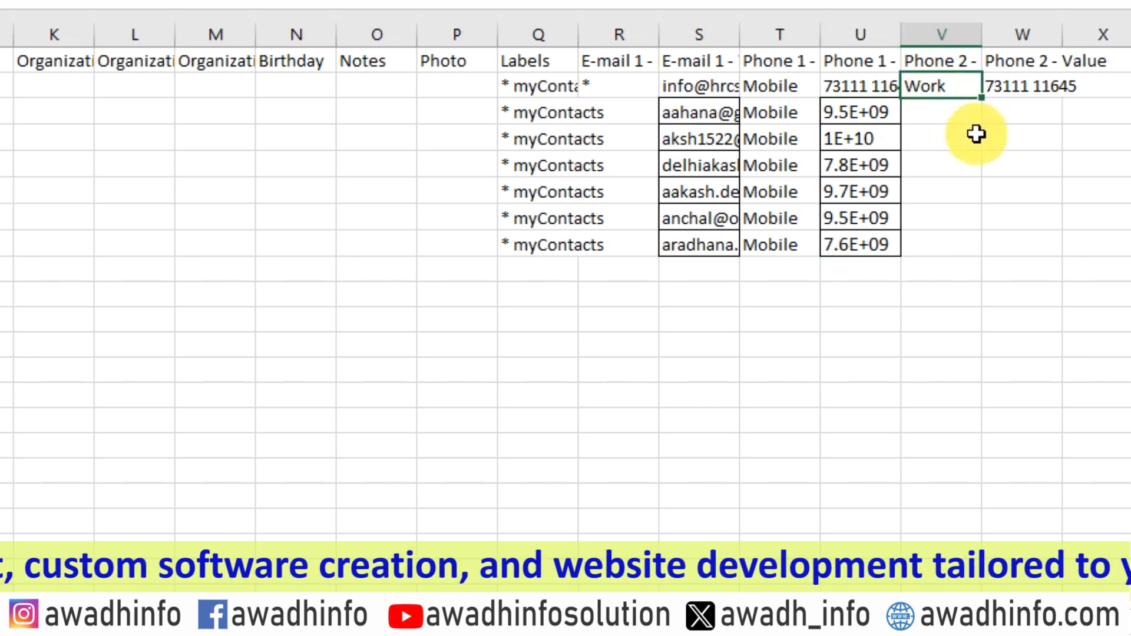
key("ctrl+c")
key("Down")
key("shift+Down")
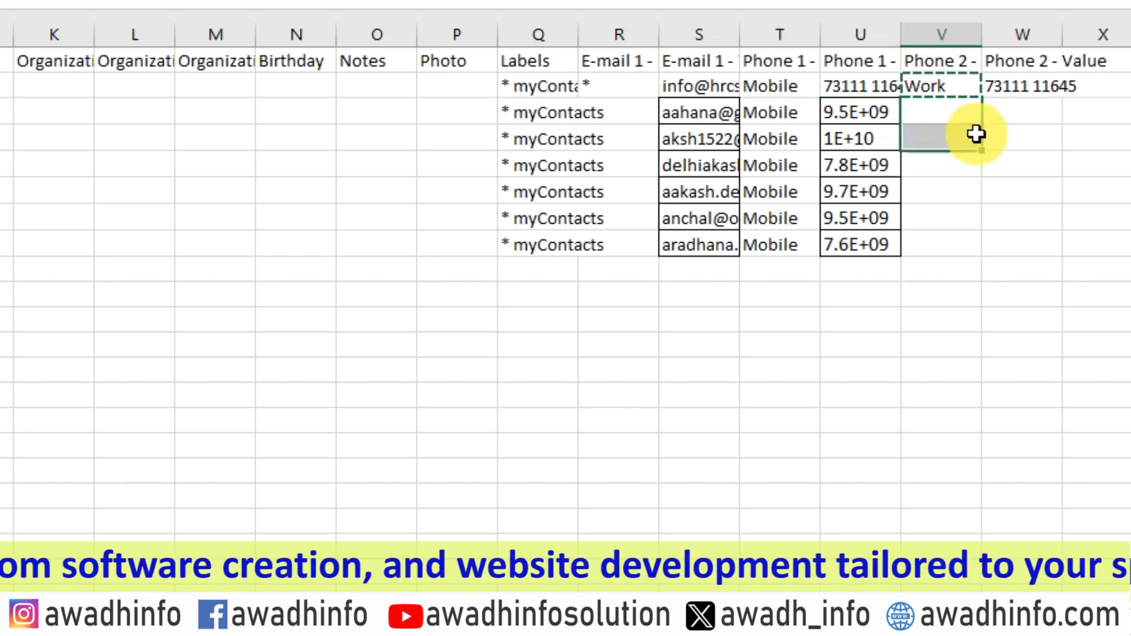
key("shift+Down")
key("shift+Down")
key("shift+Down")
key("shift+Down")
key("ctrl+v")
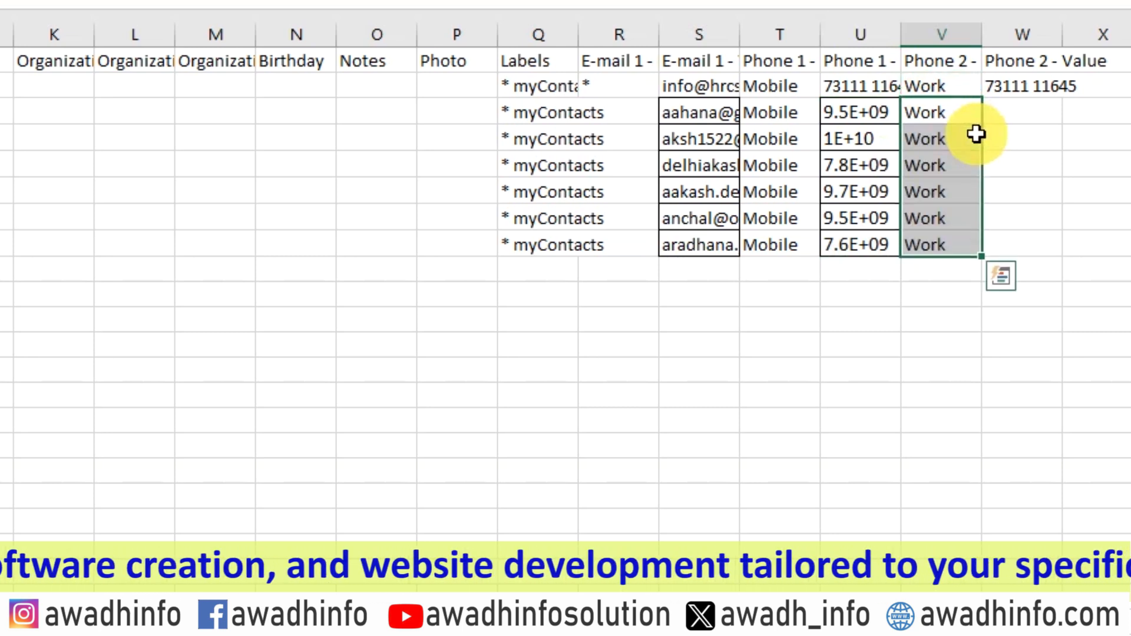
Copy the Mob 2 numbers in C2:C7 of the source sheet into the CSV's Phone 2 - Value column, starting at W3.
left_click(1017, 108)
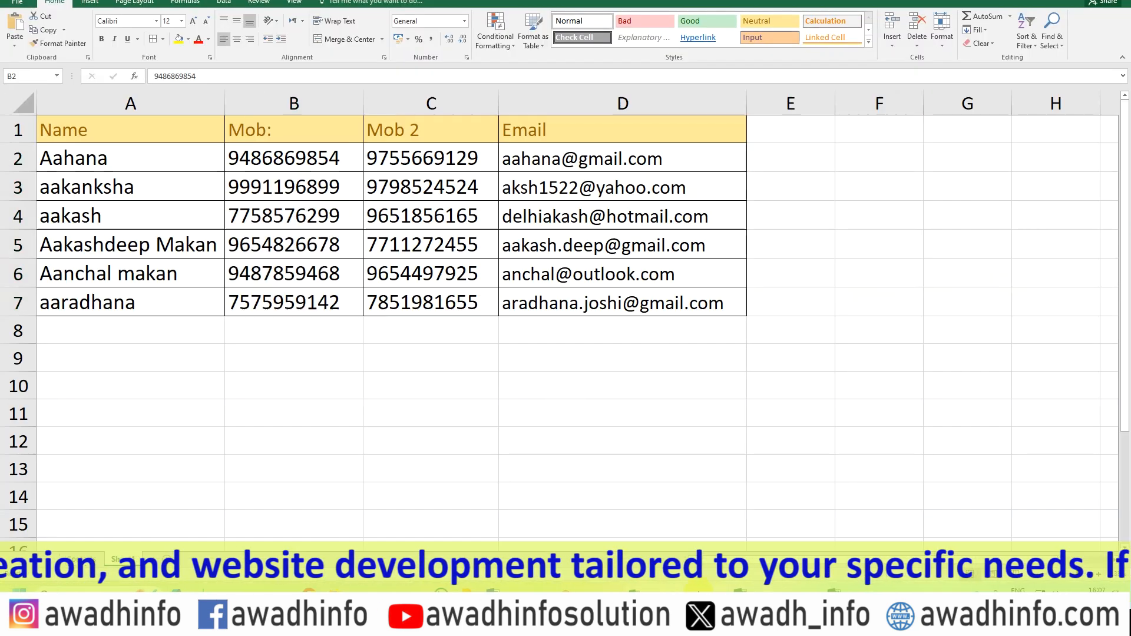
left_click_drag(293, 130, 294, 302)
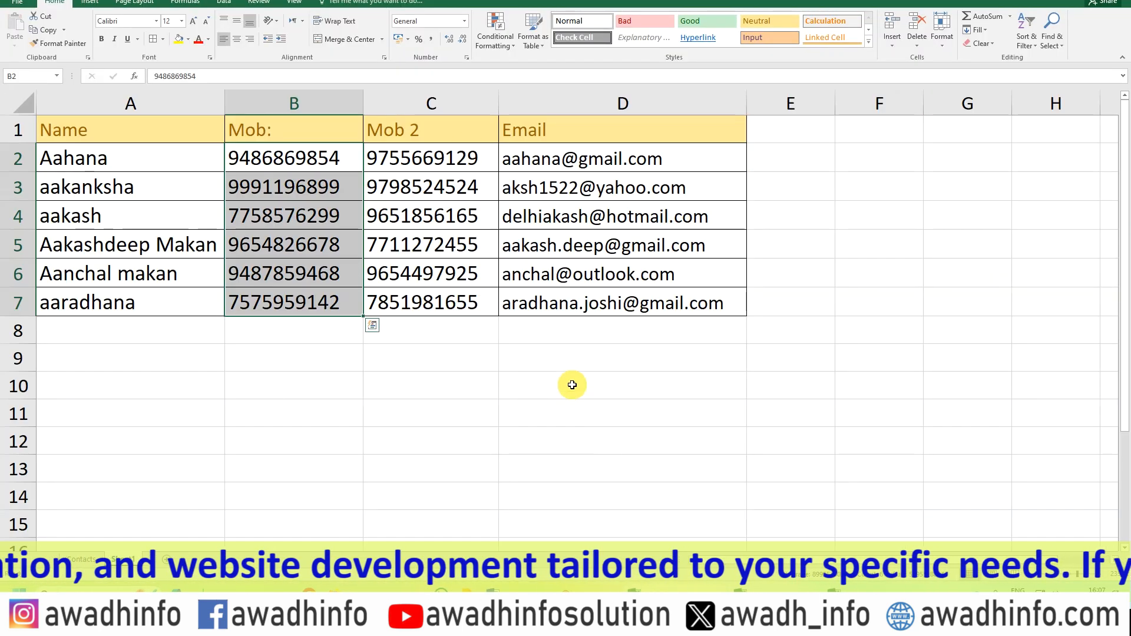
left_click(436, 164)
key("ctrl+shift+Down")
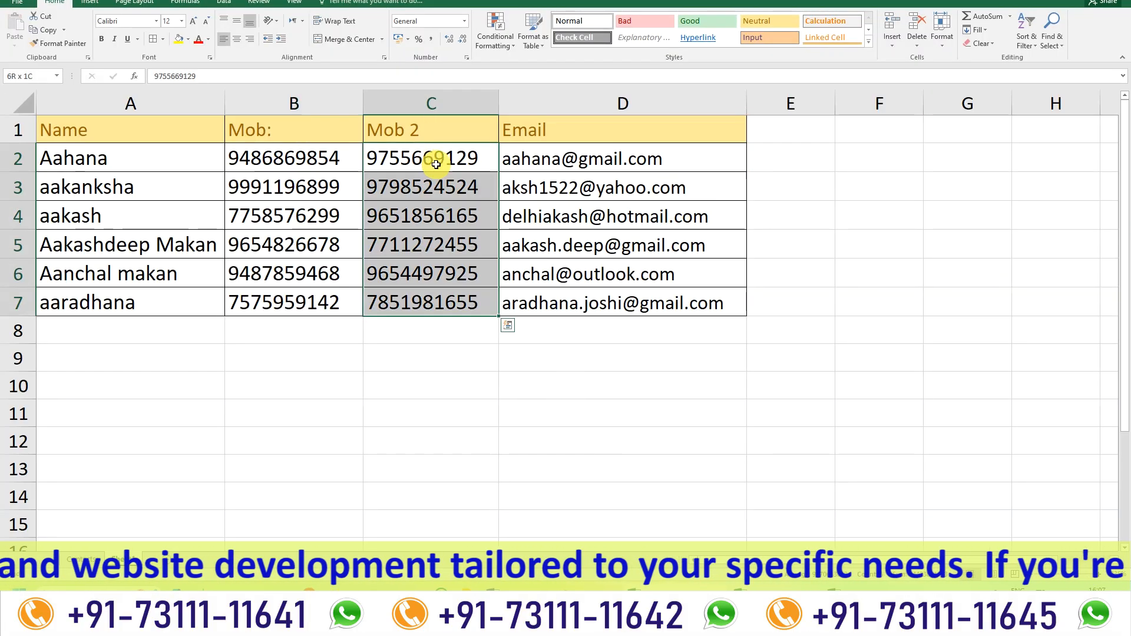
key("ctrl+c")
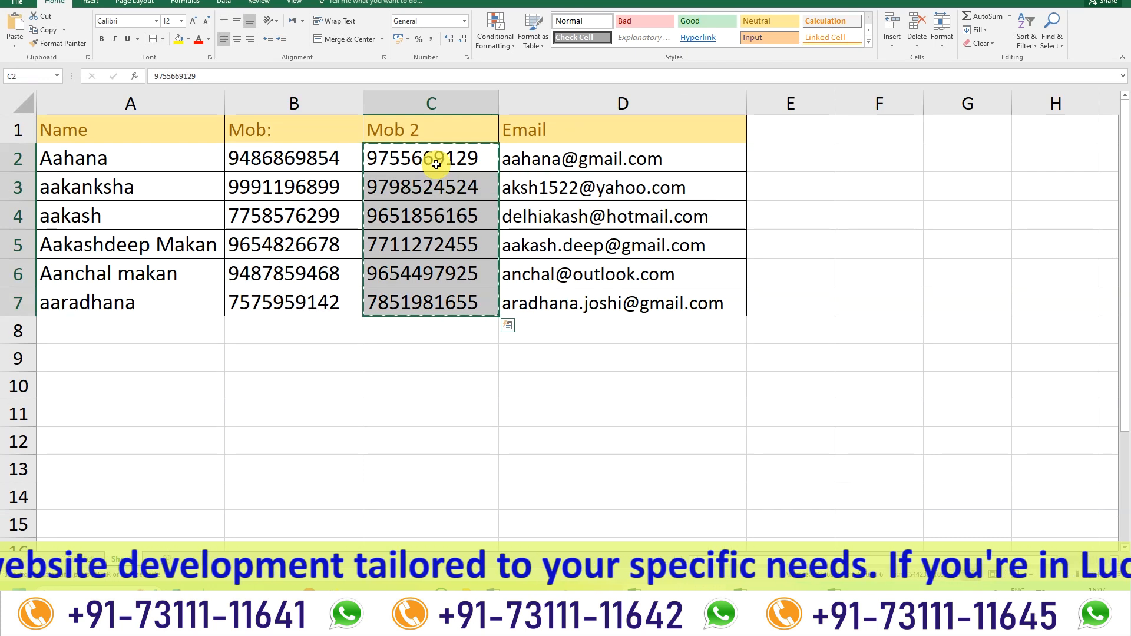
left_click(709, 589)
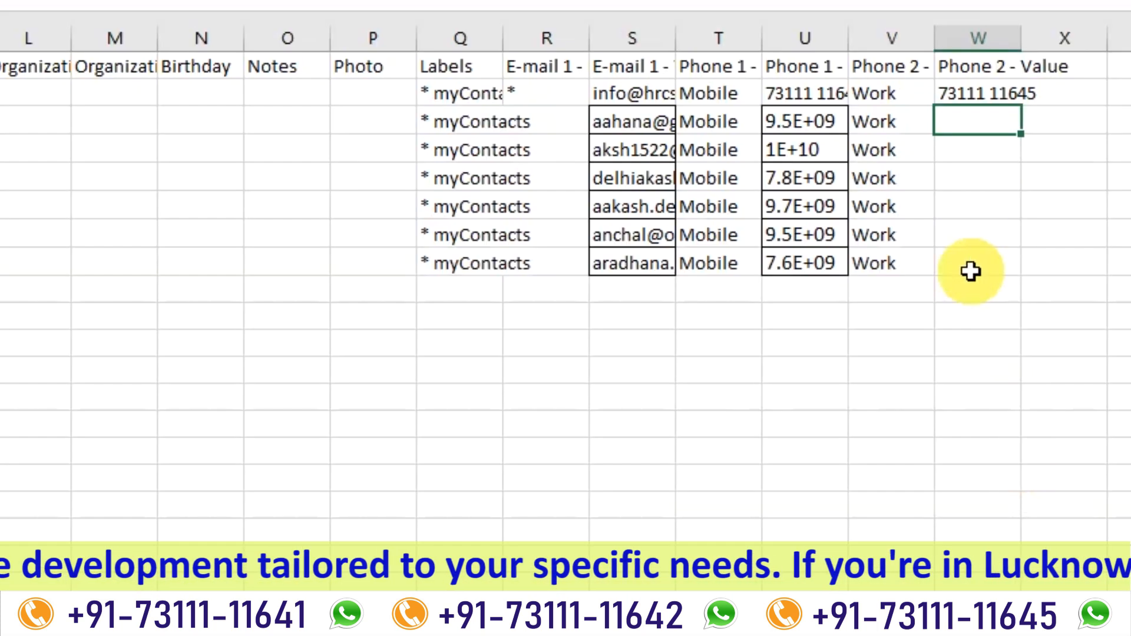
key("ctrl+v")
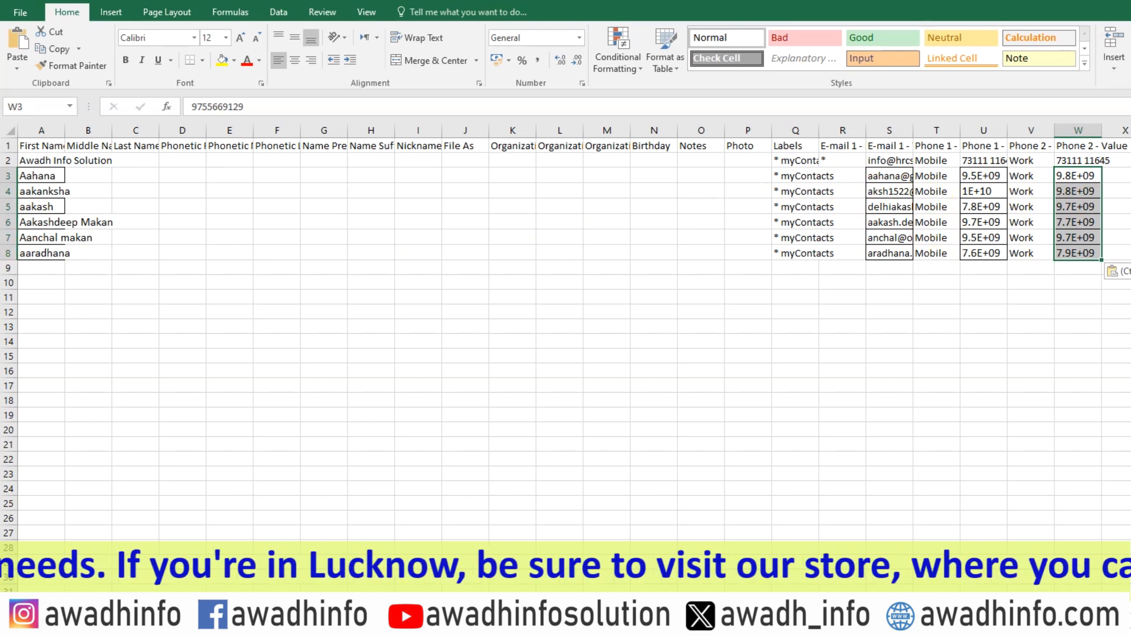
Save and close the filled contacts(1) CSV and clear the copy selection in the source sheet.
key("alt+F4")
left_click(652, 381)
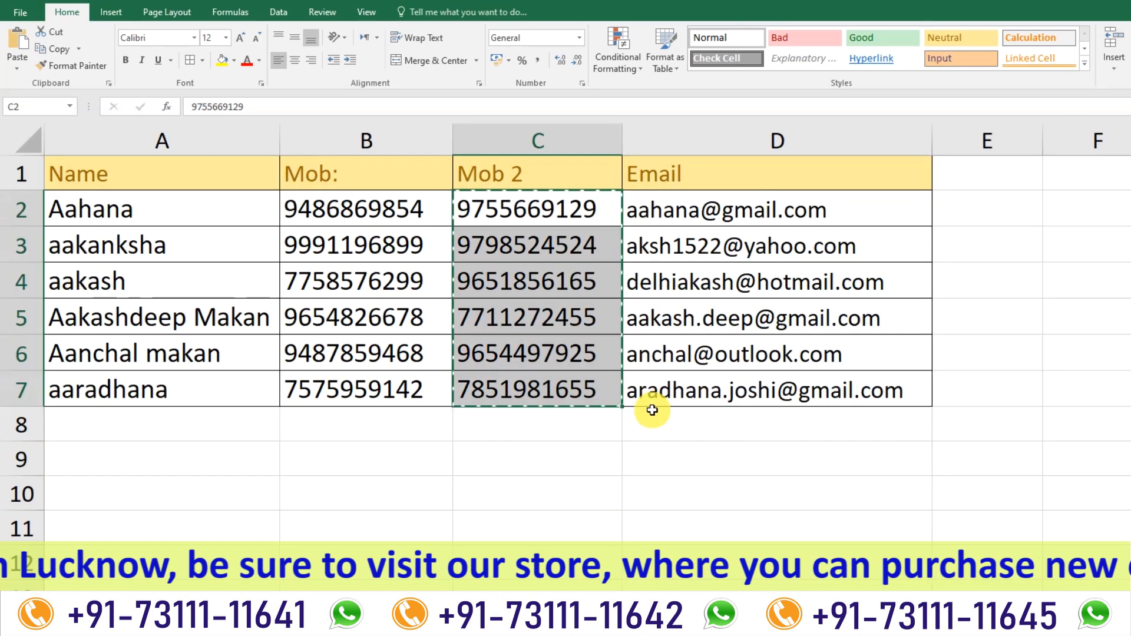
key("Escape")
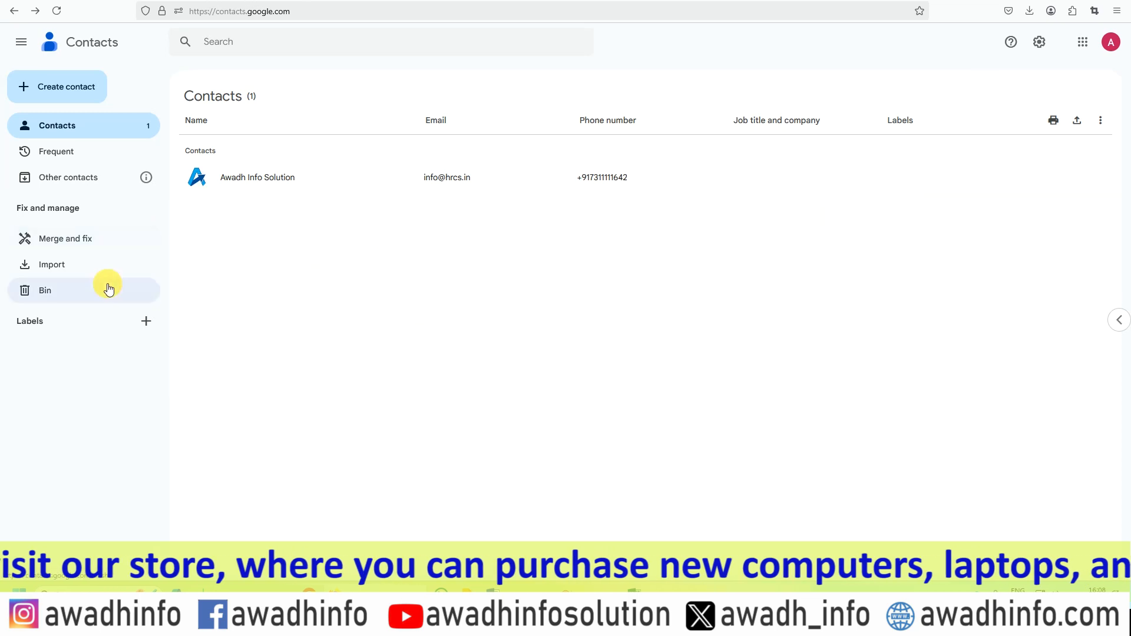
Import the contacts(1) file from the Downloads folder into Google Contacts.
left_click(49, 267)
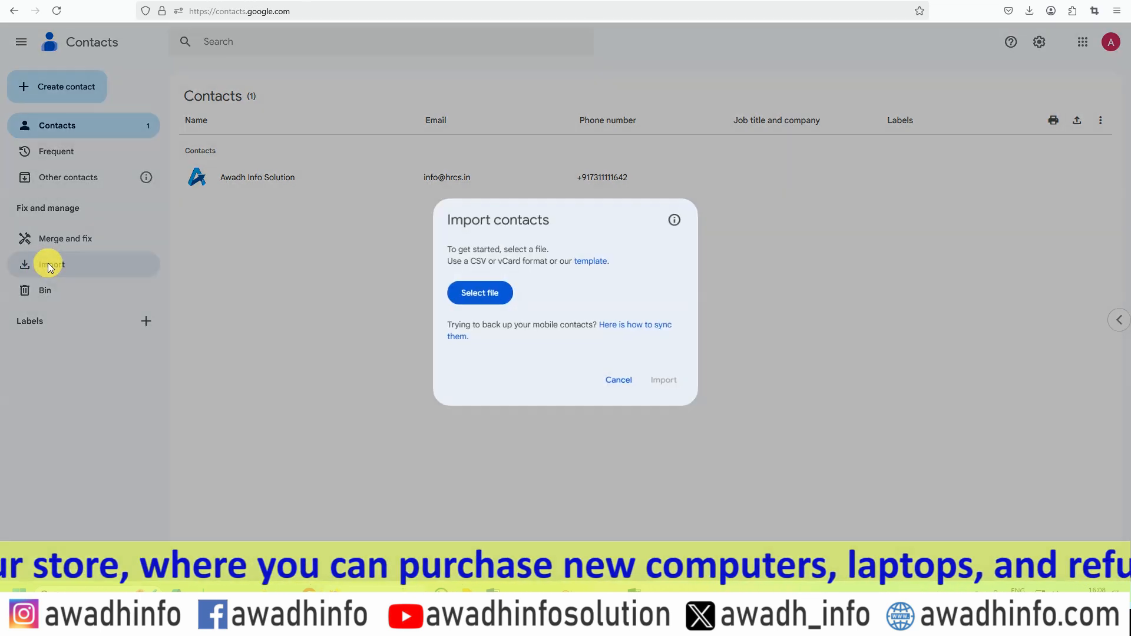
left_click(480, 294)
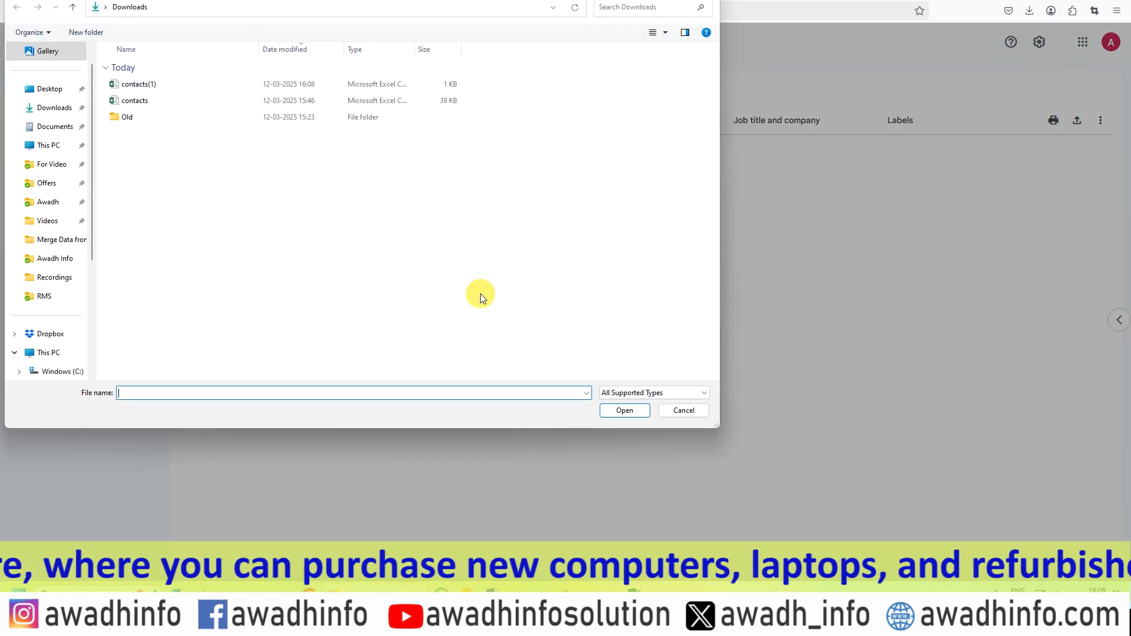
left_click(142, 84)
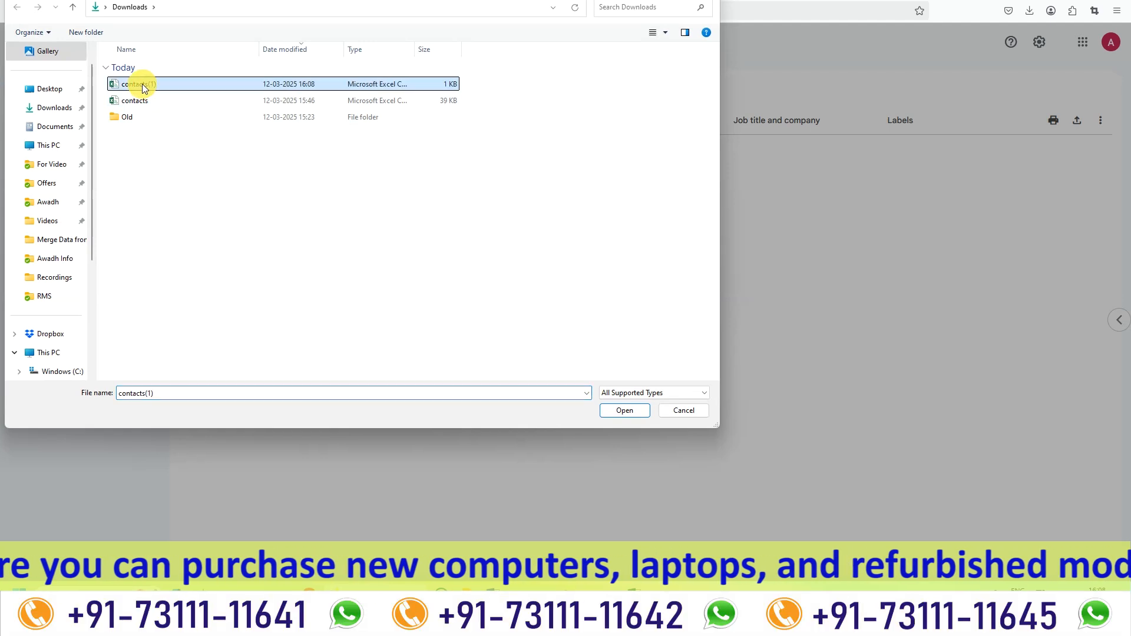
left_click(624, 411)
left_click(663, 388)
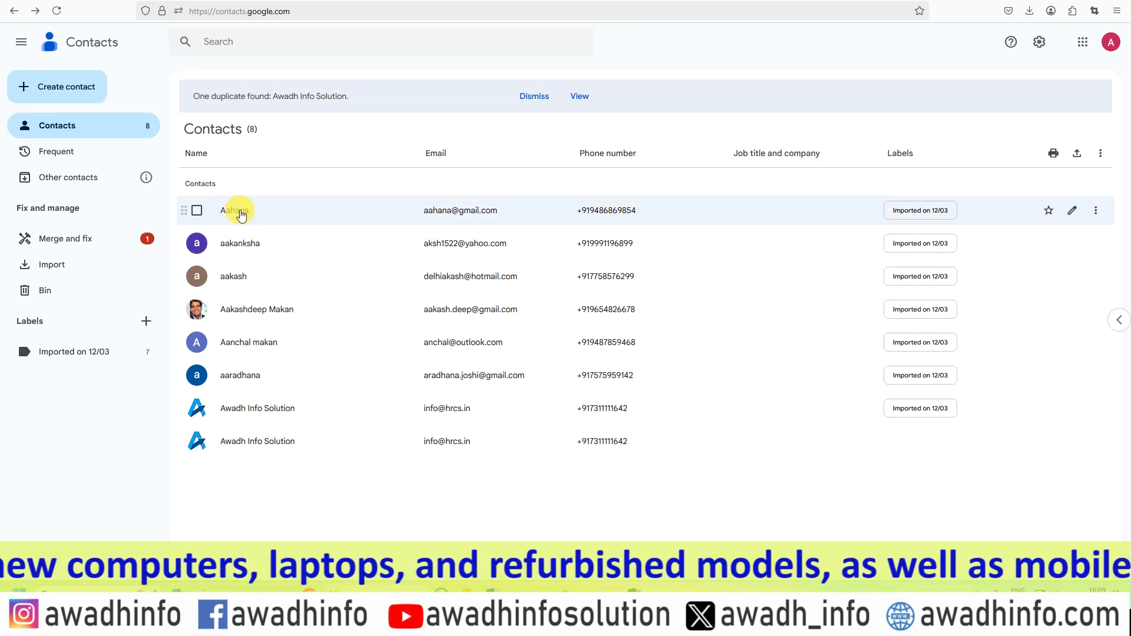
Open the first and third imported contacts to check their e-mail and their Mobile and Work numbers.
left_click(241, 215)
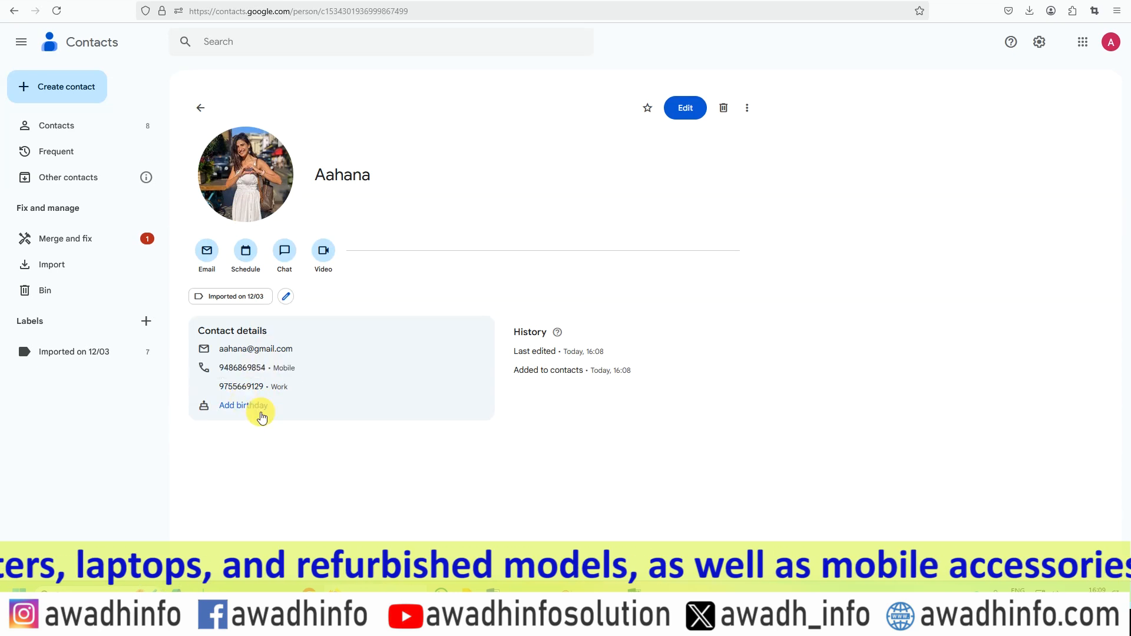
left_click(200, 108)
left_click(235, 275)
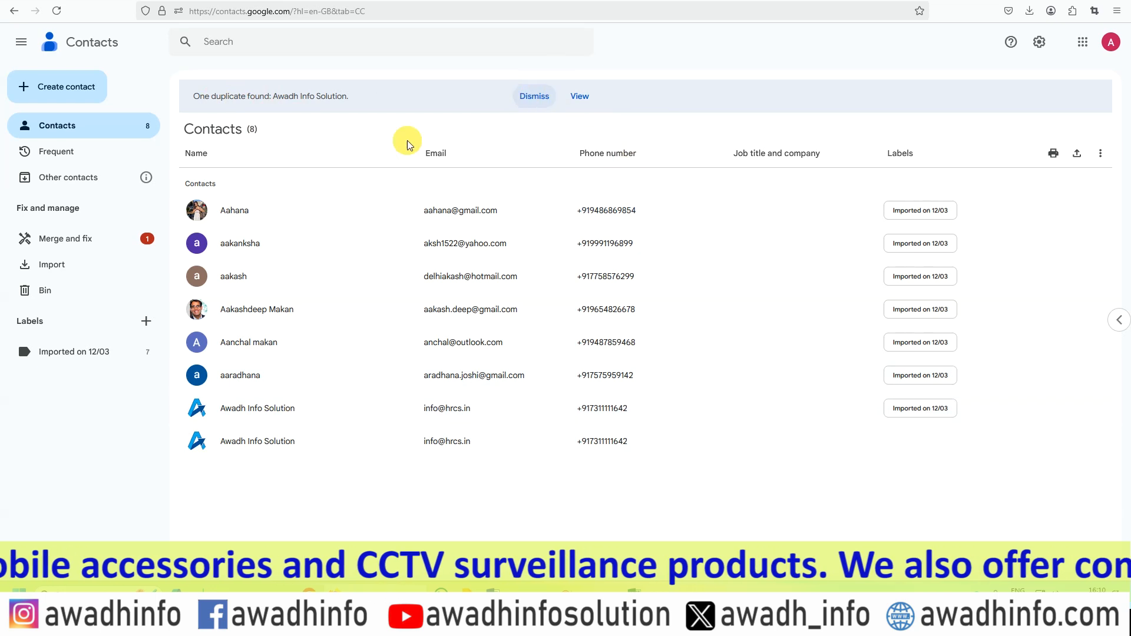
Merge the duplicate Awadh Info Solution entries and return to the contact list.
left_click(58, 241)
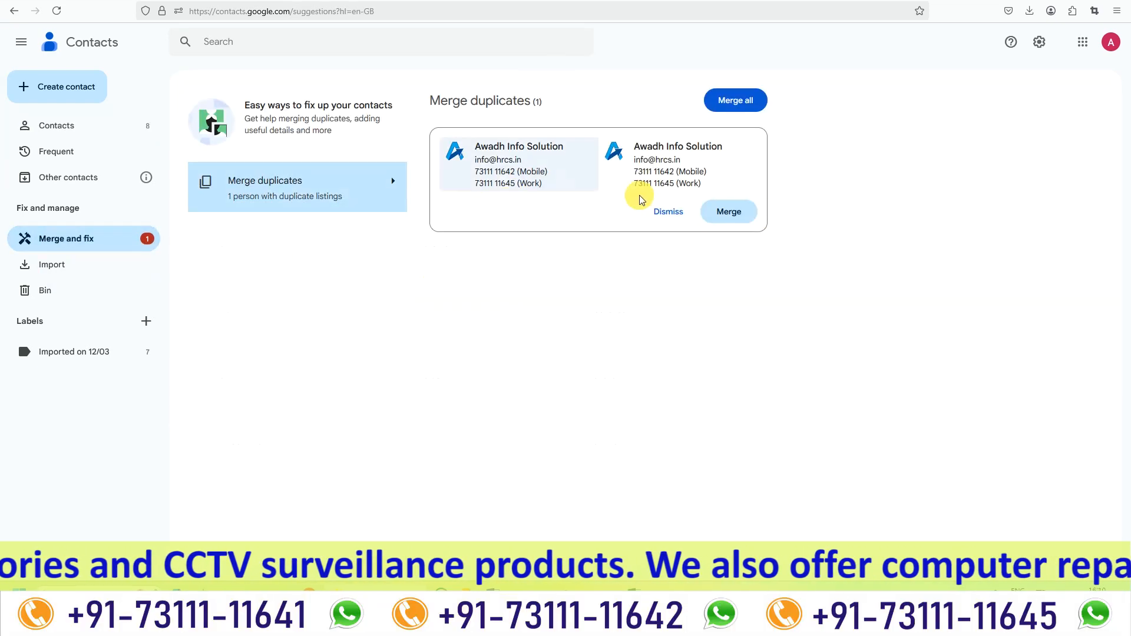
left_click(732, 216)
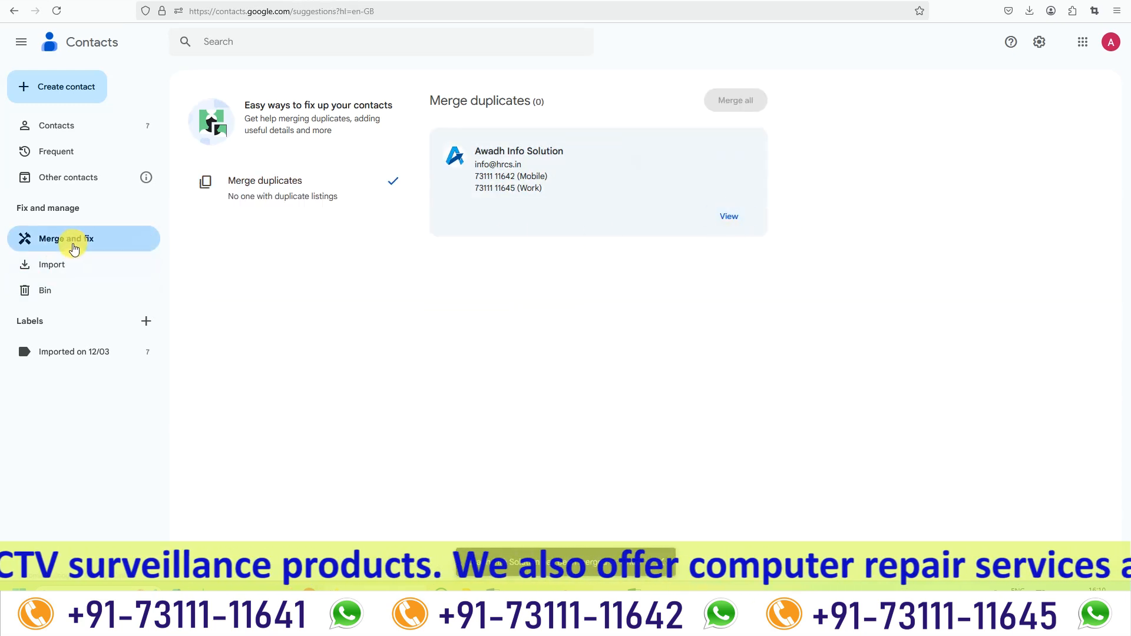
left_click(57, 127)
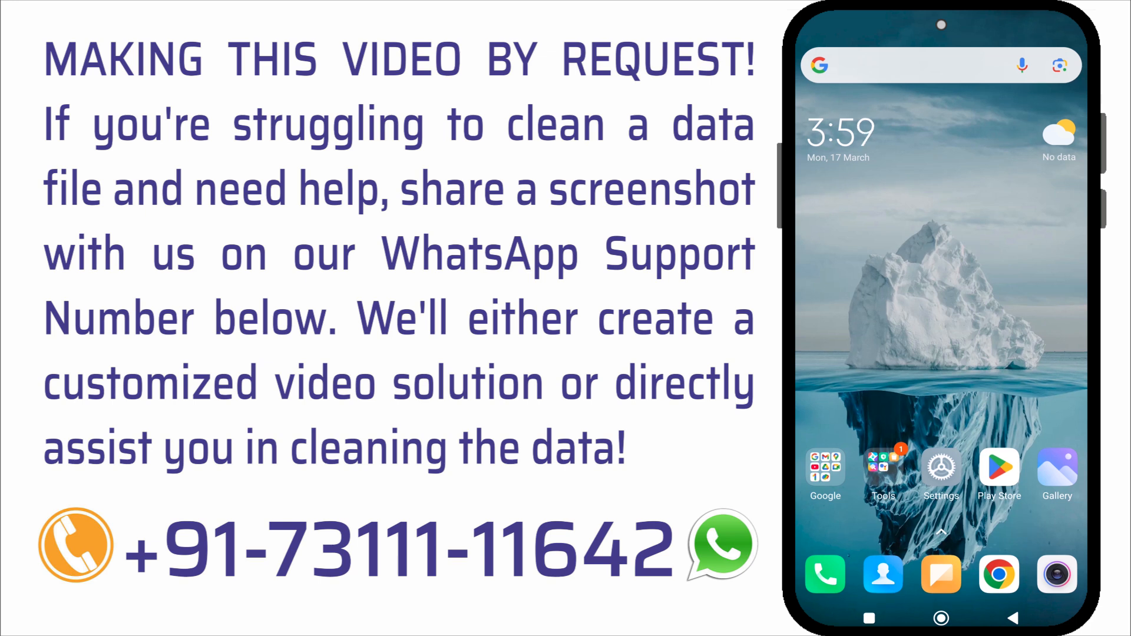
On the Android phone, check the Contacts app and open the Accounts & sync settings.
left_click(883, 574)
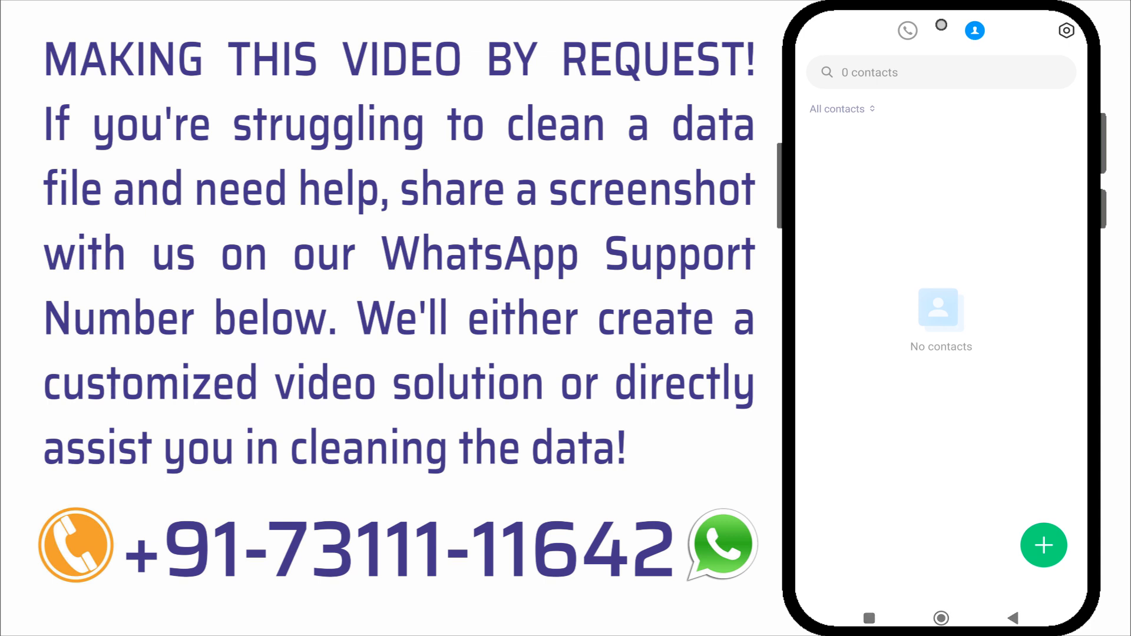
left_click(941, 618)
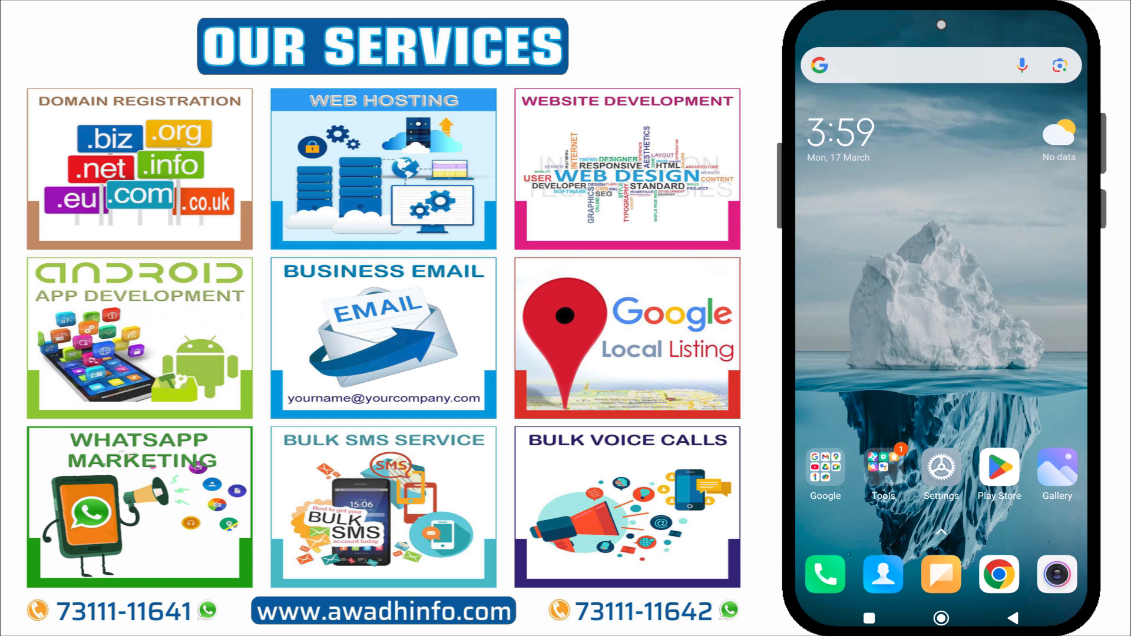
left_click(941, 469)
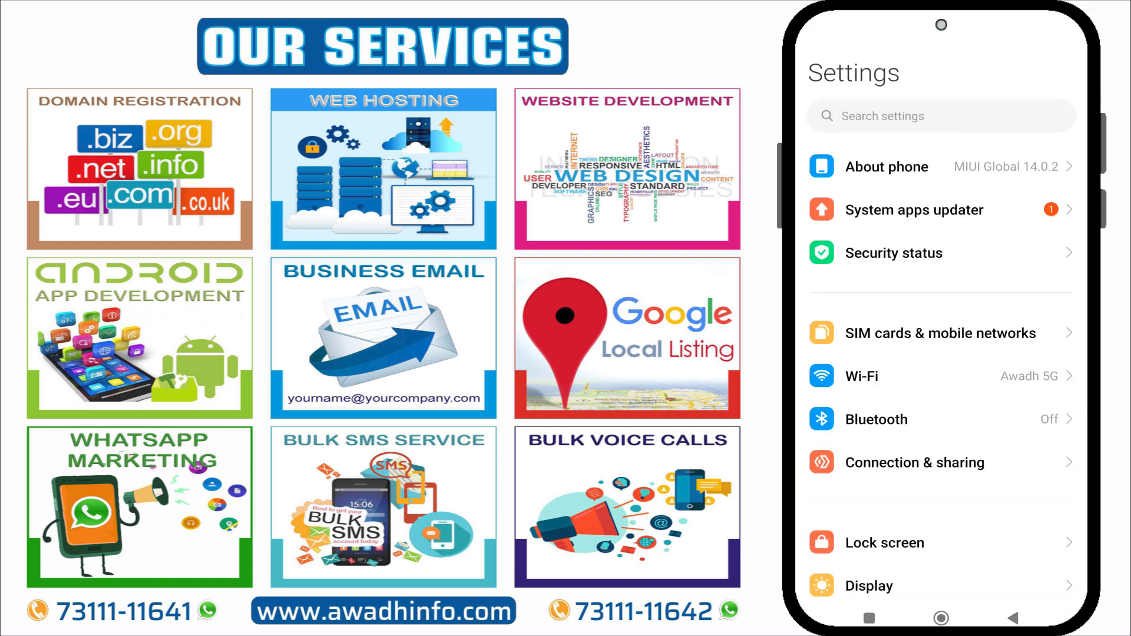
scroll(941, 324, "down", 10)
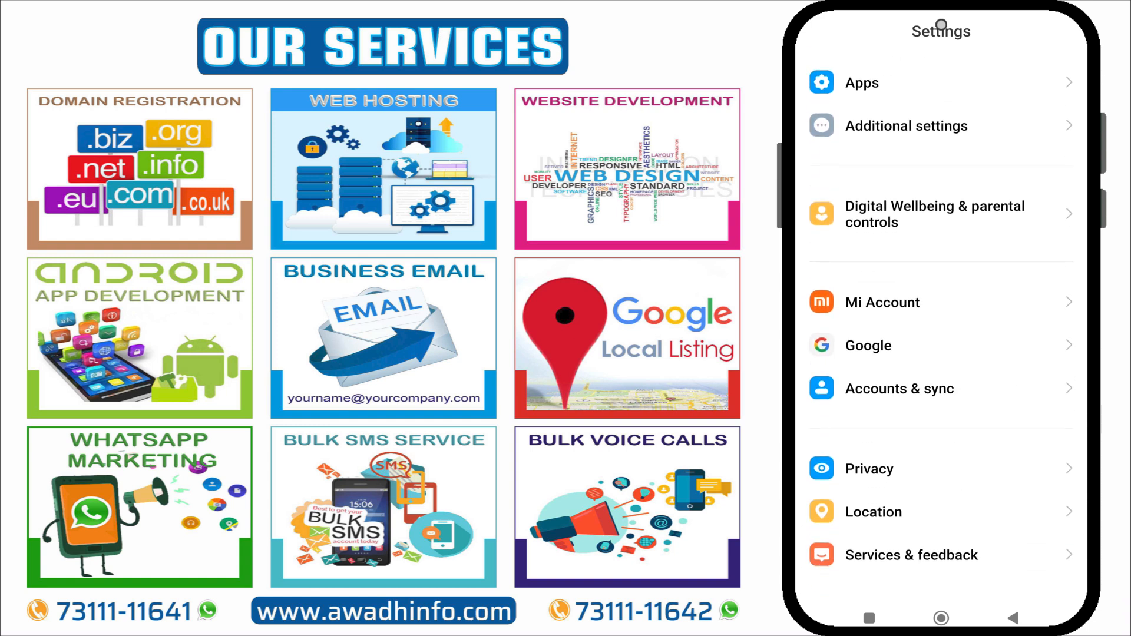
left_click(900, 388)
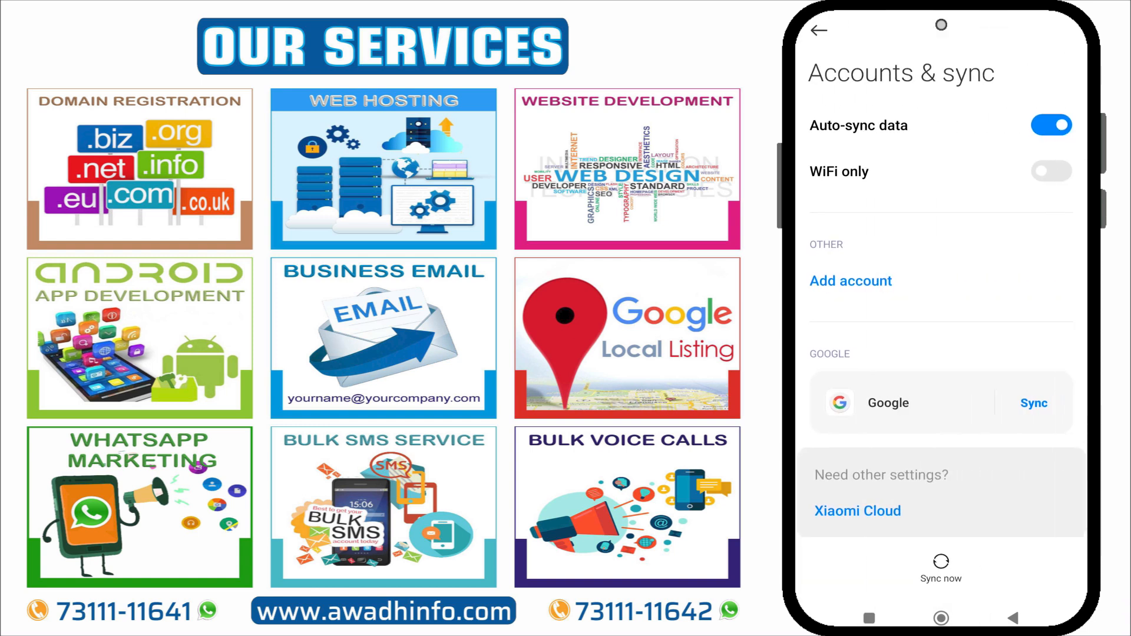